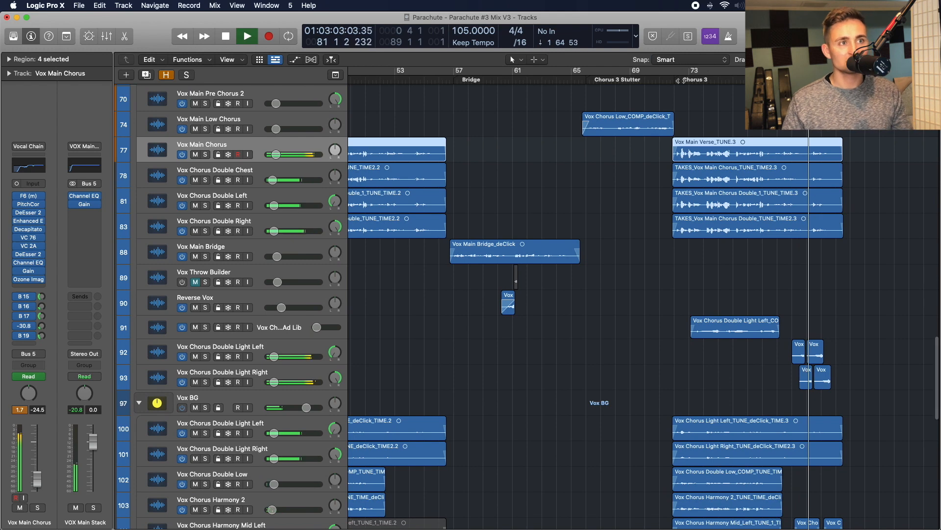
Step: Stop playback, return the playhead to the start of Chorus 3 and solo the Vox Main Chorus track
{"action": "key", "text": "space"}
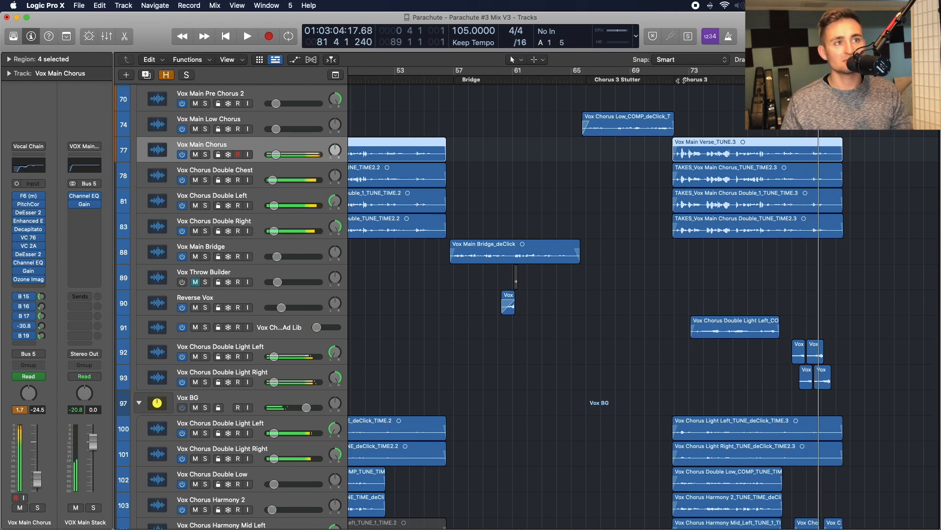
{"action": "left_click", "coordinate": [674, 80]}
{"action": "scroll", "coordinate": [702, 98], "scroll_direction": "up", "scroll_amount": 4}
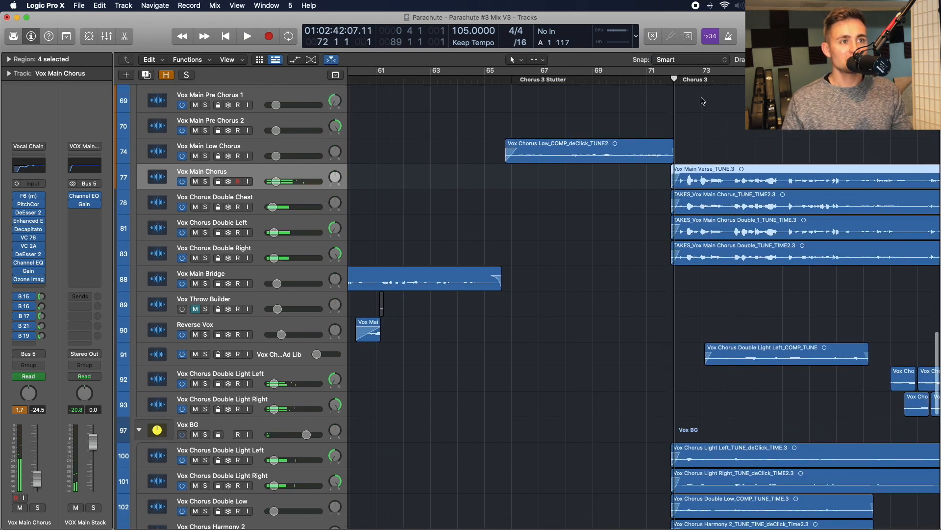
{"action": "scroll", "coordinate": [264, 175], "scroll_direction": "up", "scroll_amount": 3}
{"action": "scroll", "coordinate": [263, 176], "scroll_direction": "right", "scroll_amount": 5}
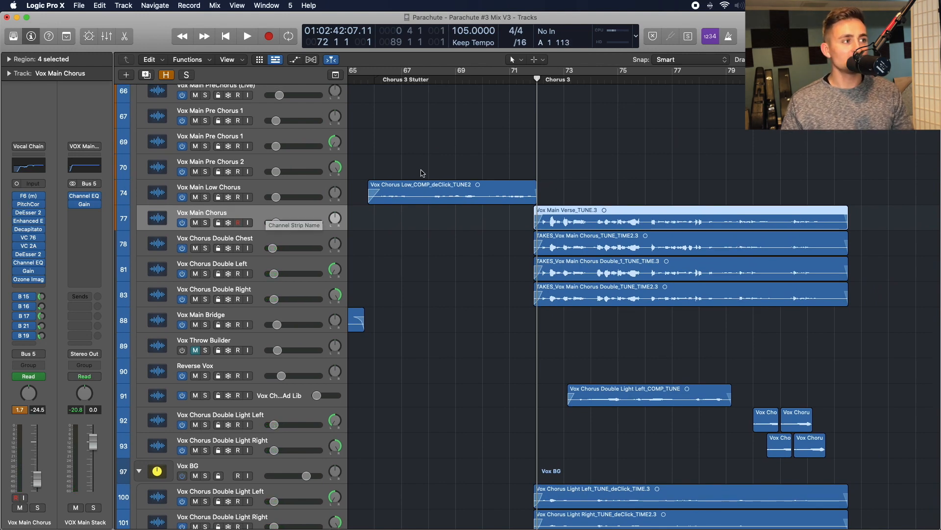
{"action": "key", "text": "s"}
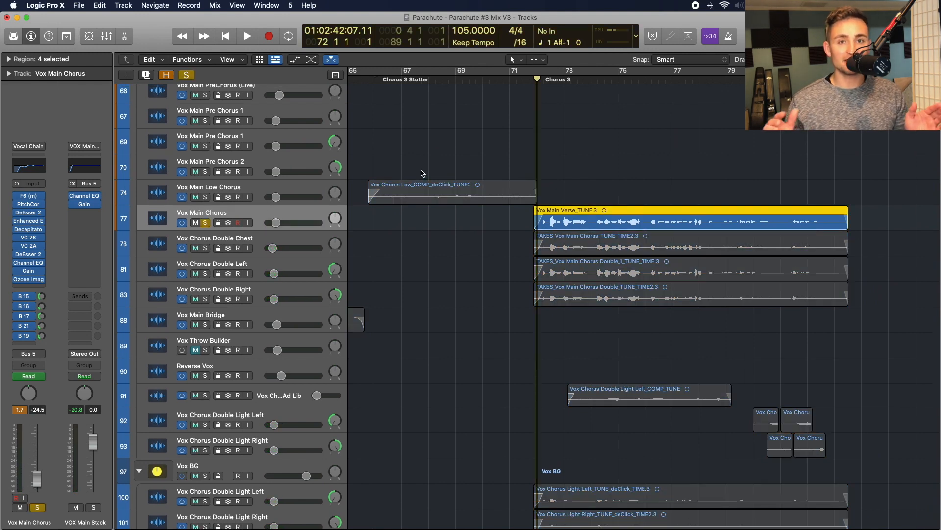
Step: Look over the chorus double and harmony vocal tracks stacked around the soloed lead vocal in Chorus 3
{"action": "scroll", "coordinate": [421, 172], "scroll_direction": "down", "scroll_amount": 5}
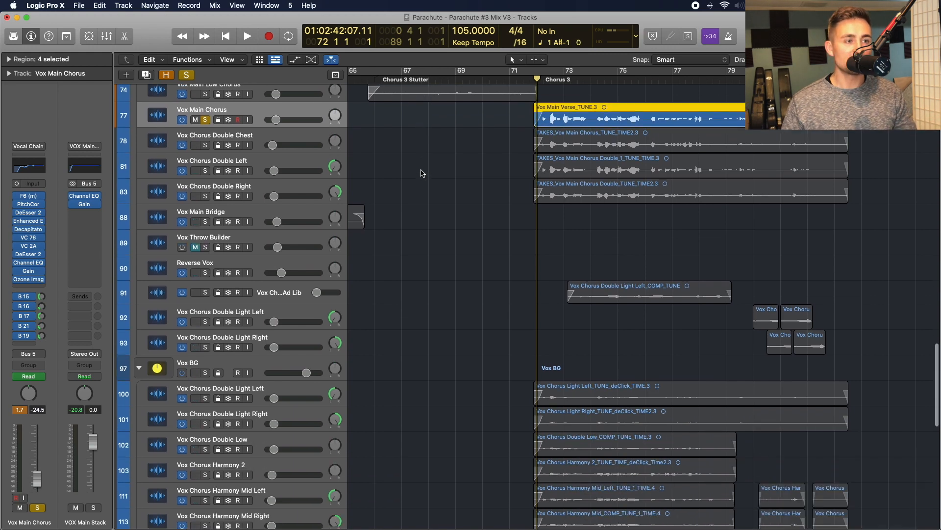
{"action": "scroll", "coordinate": [493, 416], "scroll_direction": "down", "scroll_amount": 2}
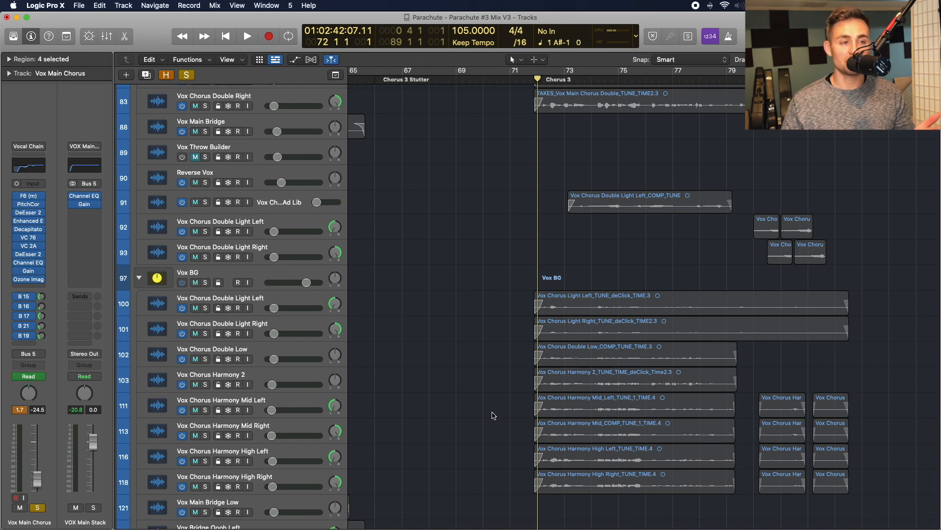
{"action": "scroll", "coordinate": [494, 416], "scroll_direction": "up", "scroll_amount": 5}
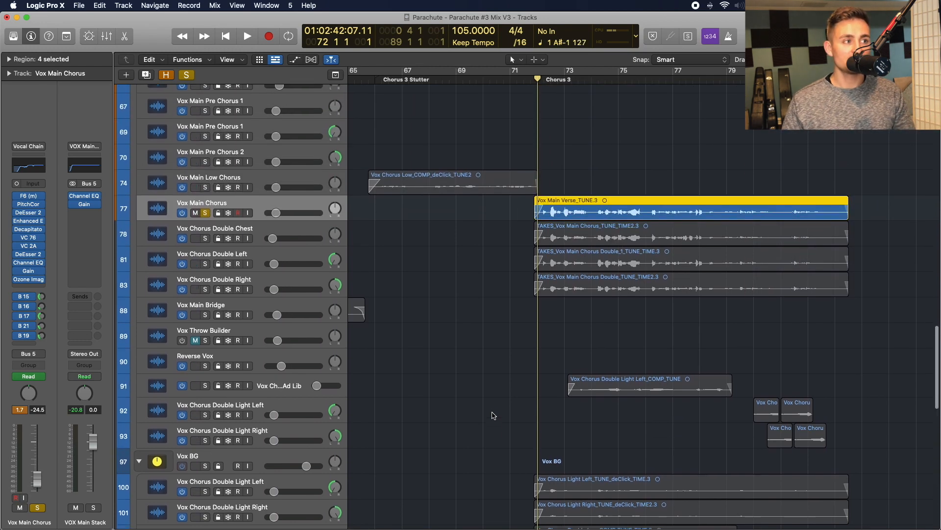
{"action": "scroll", "coordinate": [493, 416], "scroll_direction": "down", "scroll_amount": 3}
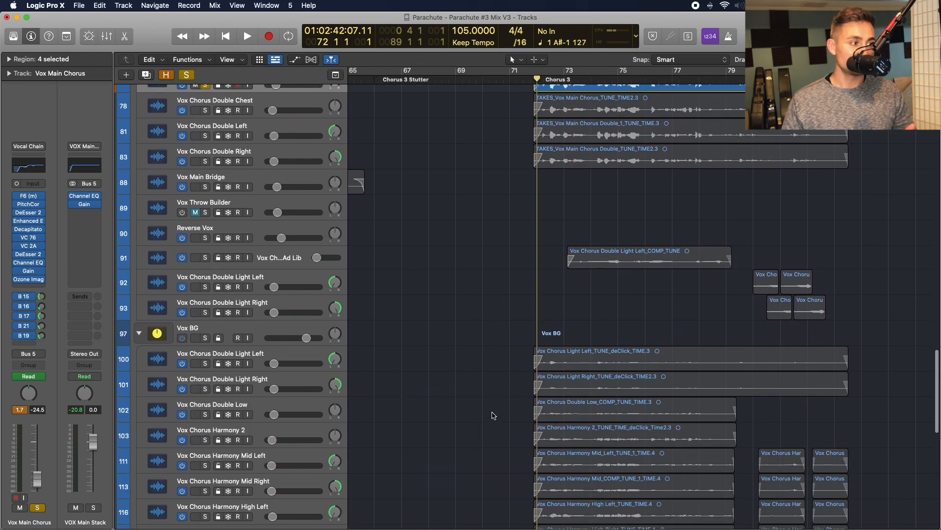
{"action": "scroll", "coordinate": [330, 477], "scroll_direction": "up", "scroll_amount": 10}
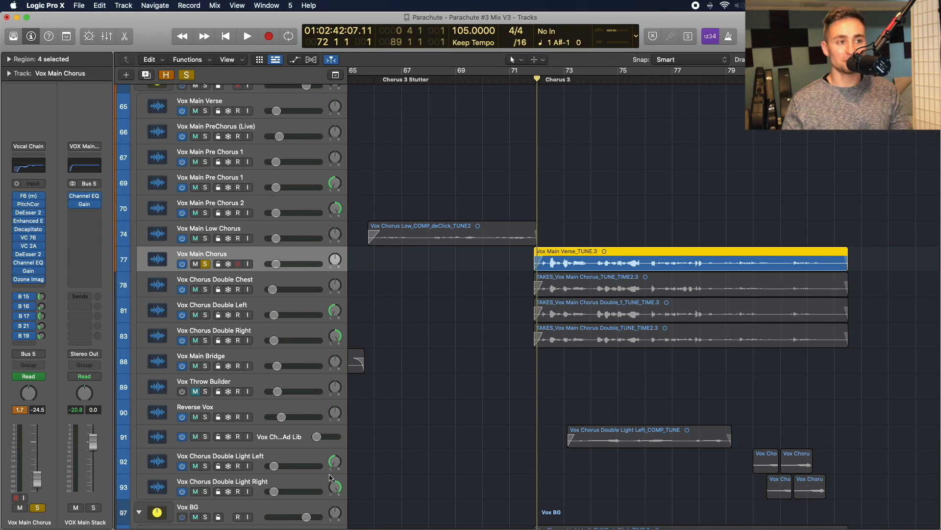
Step: Play Chorus 3 with the lead vocal's Ozone Imager insert bypassed, and switch the insert on during playback
{"action": "mouse_move", "coordinate": [14, 281]}
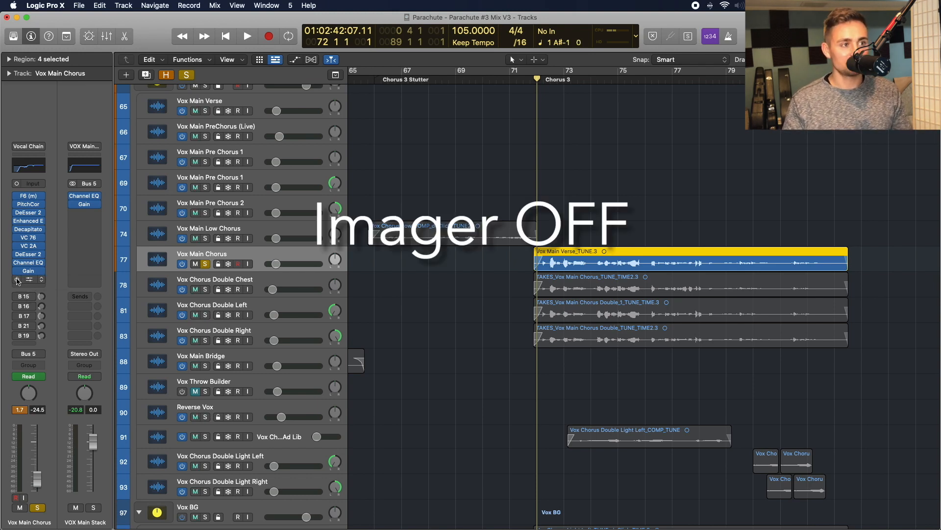
{"action": "key", "text": "space"}
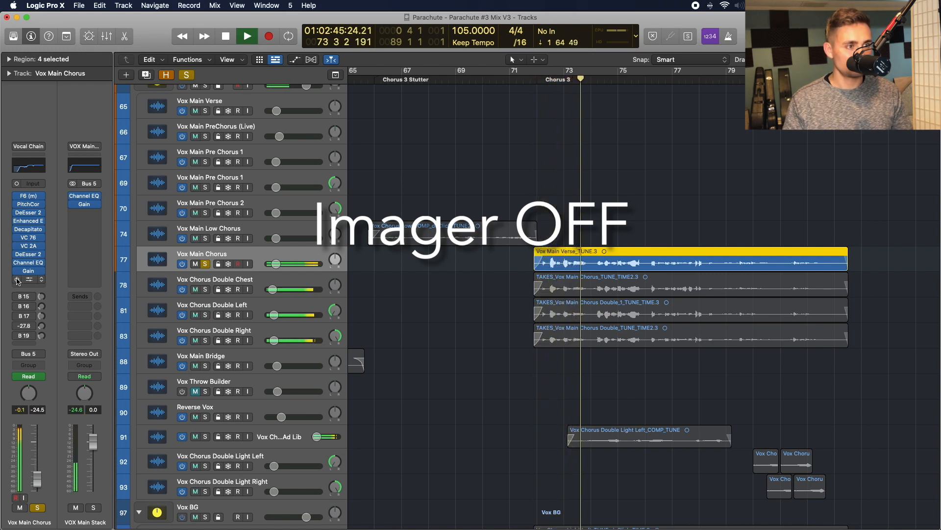
{"action": "left_click", "coordinate": [17, 279]}
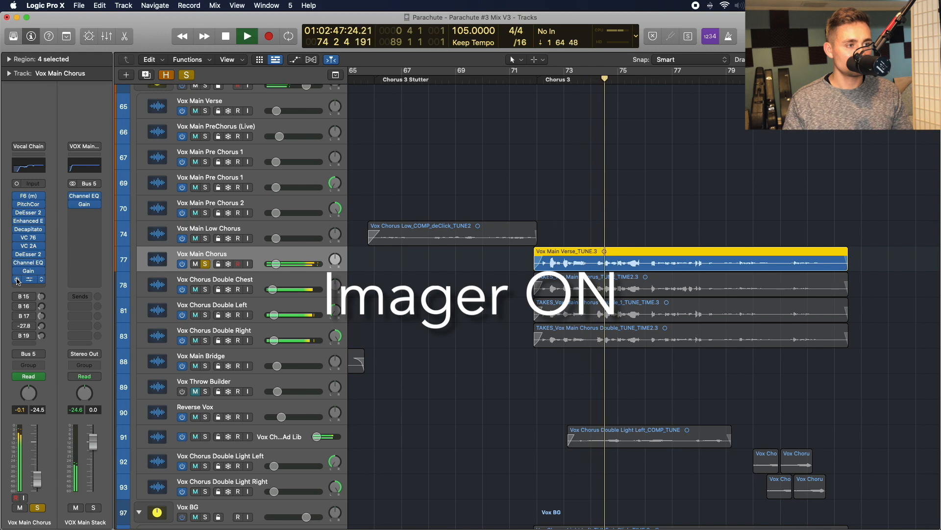
Step: Inspect the Ozone Imager settings while comparing the vocal with the plug-in off and on, leave it on and close its window
{"action": "left_click", "coordinate": [27, 280]}
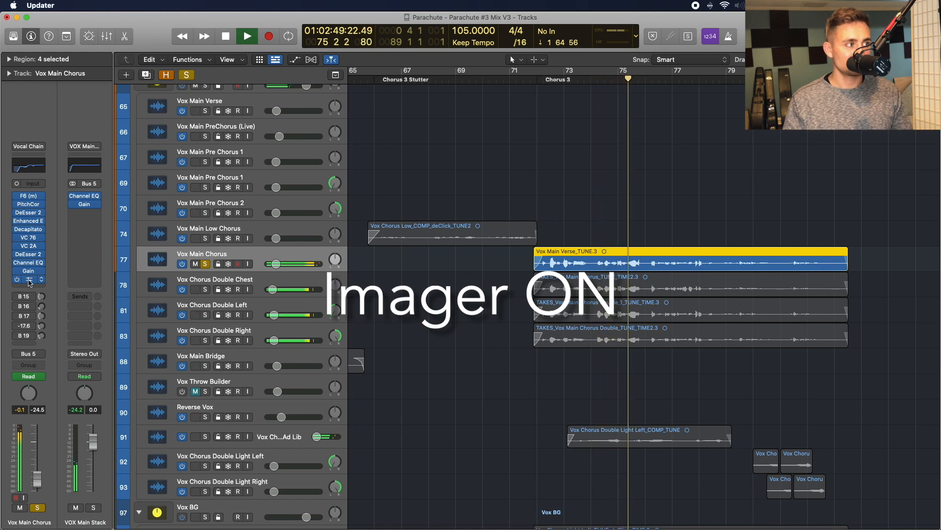
{"action": "left_click", "coordinate": [17, 280]}
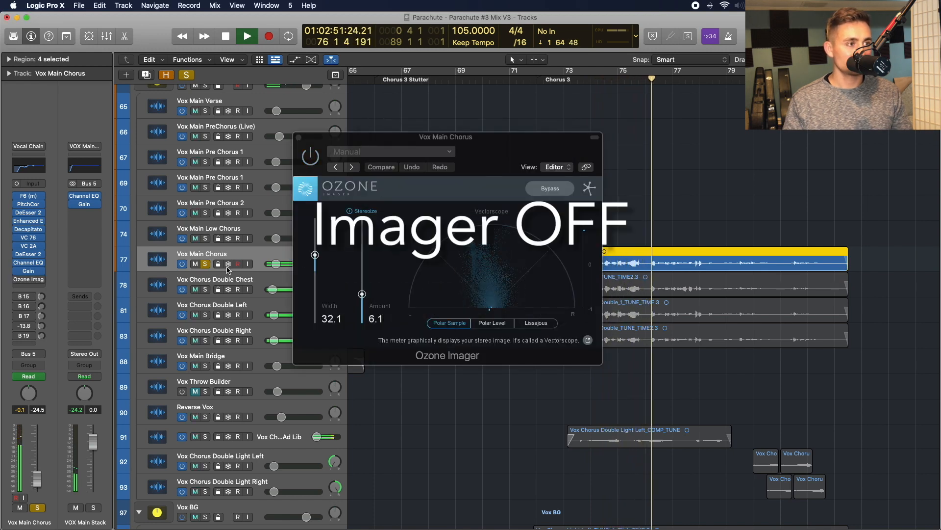
{"action": "left_click", "coordinate": [316, 154]}
{"action": "left_click", "coordinate": [316, 155]}
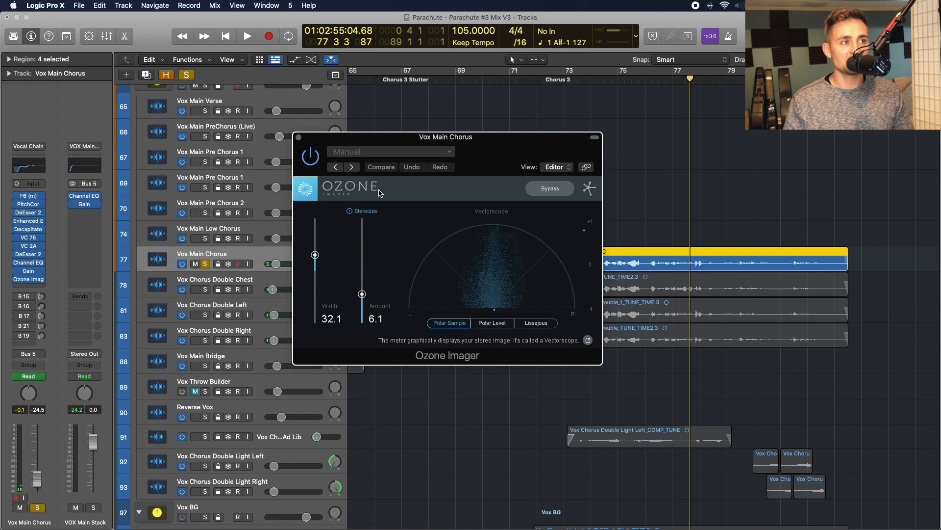
{"action": "left_click_drag", "start_coordinate": [478, 139], "coordinate": [497, 139]}
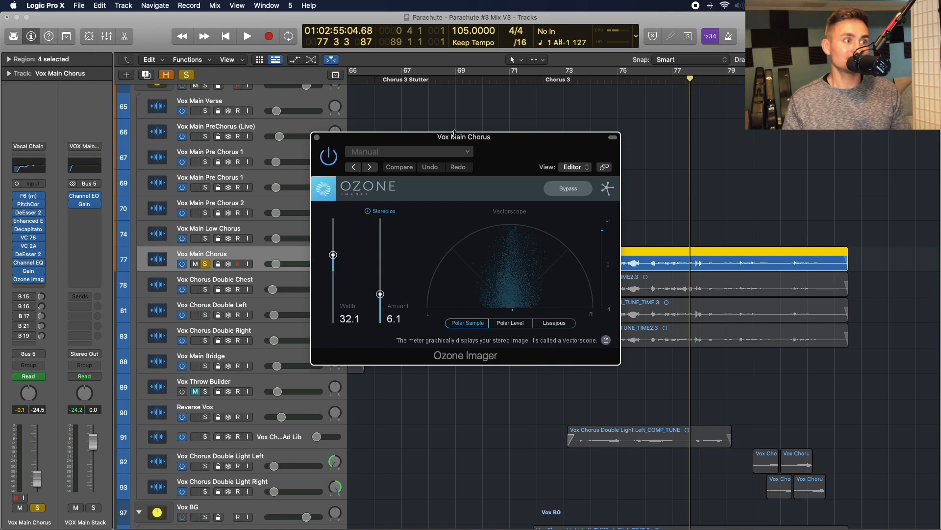
{"action": "left_click", "coordinate": [317, 139]}
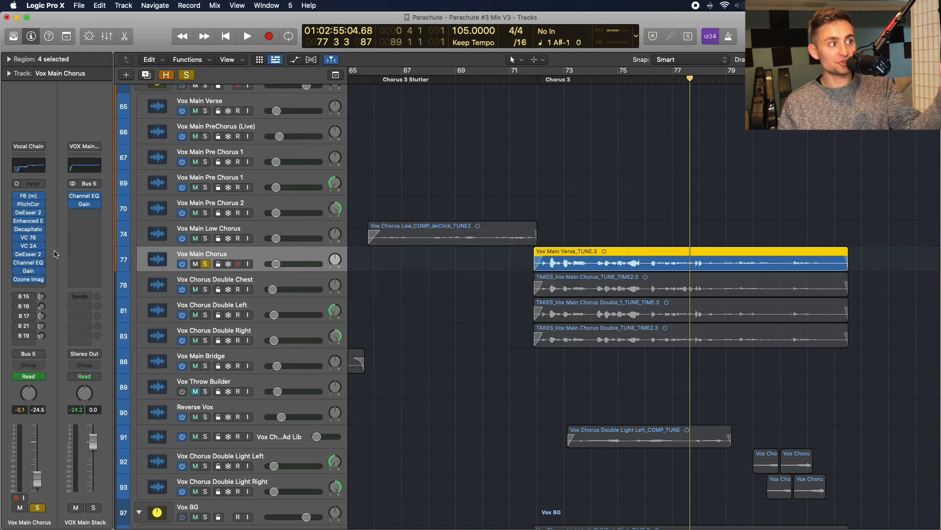
Step: Activate the lead vocal's Bus 19 send and view the Vocal Doubler plug-in on the Parallel Widen channel
{"action": "mouse_move", "coordinate": [13, 283]}
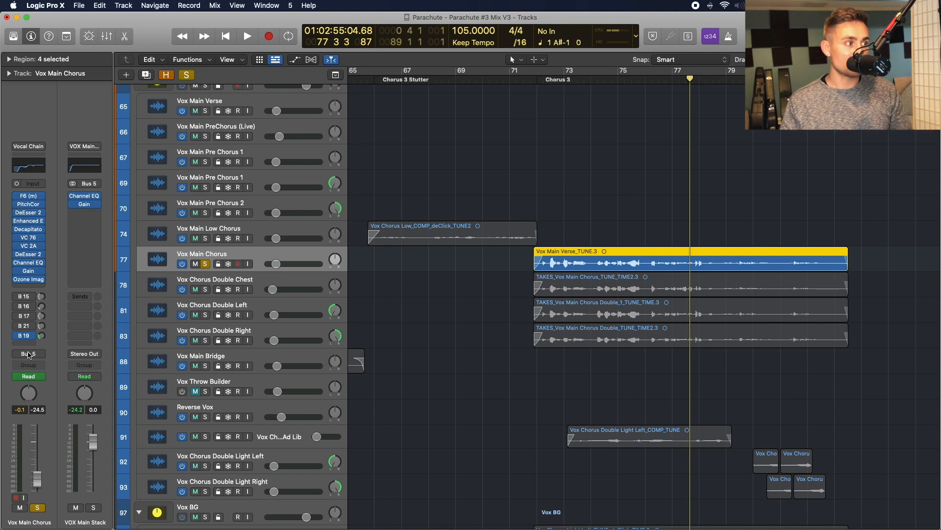
{"action": "left_click", "coordinate": [32, 337]}
{"action": "left_click", "coordinate": [108, 192]}
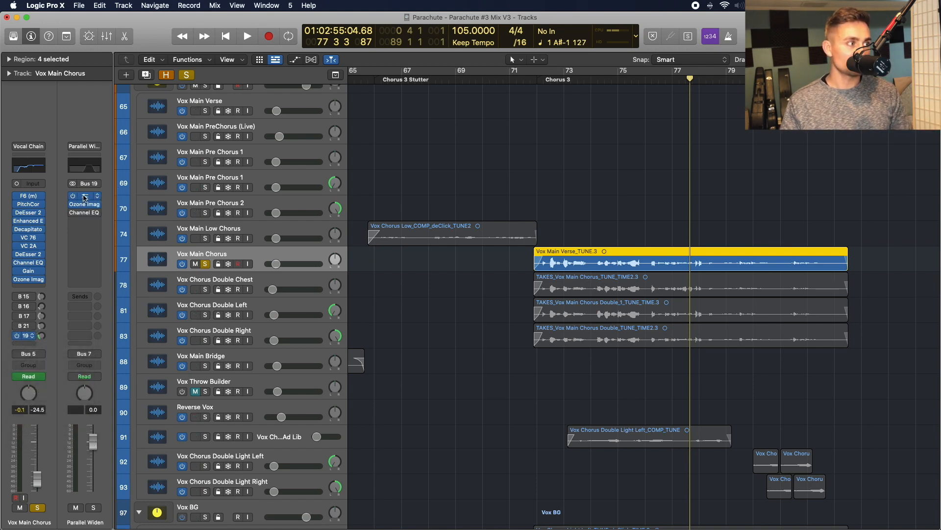
{"action": "left_click", "coordinate": [85, 197]}
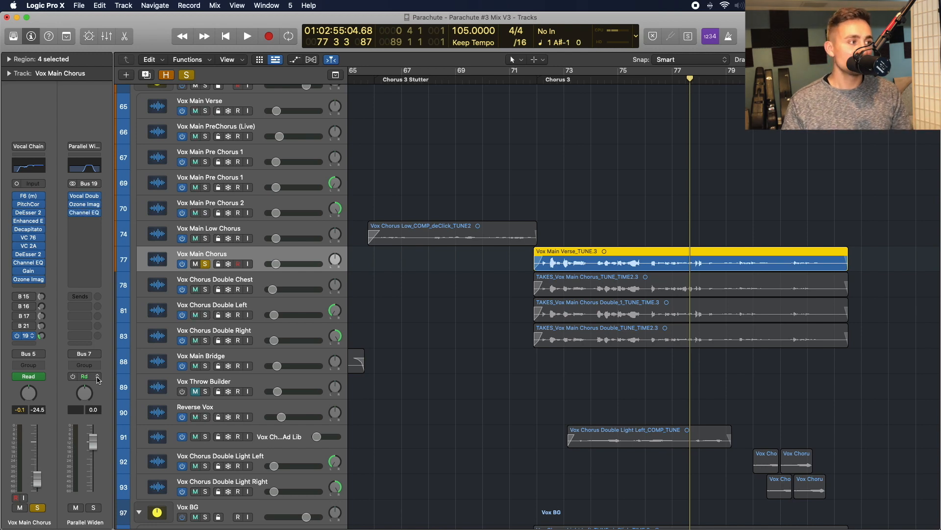
Step: Play Chorus 3 from its start, comparing the lead vocal with the Bus 19 doubler send off and on
{"action": "left_click", "coordinate": [537, 85]}
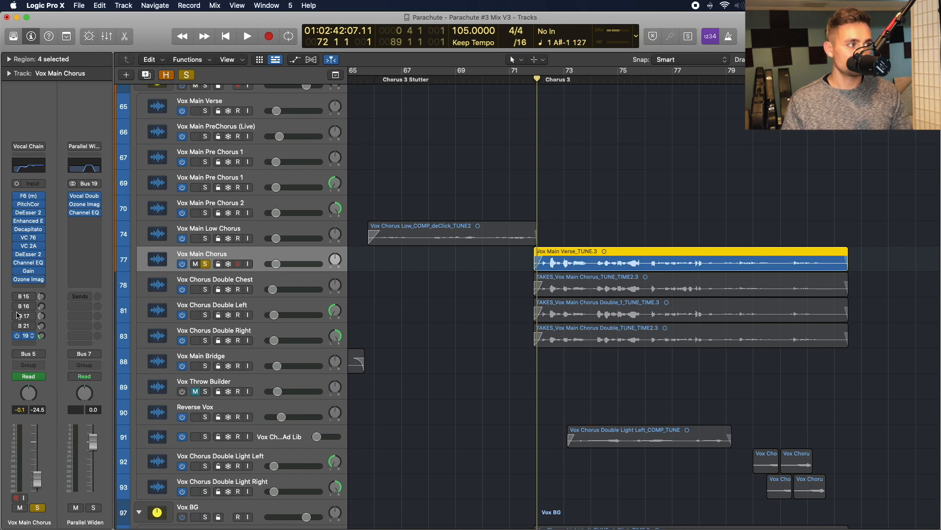
{"action": "left_click", "coordinate": [17, 336]}
{"action": "key", "text": "space"}
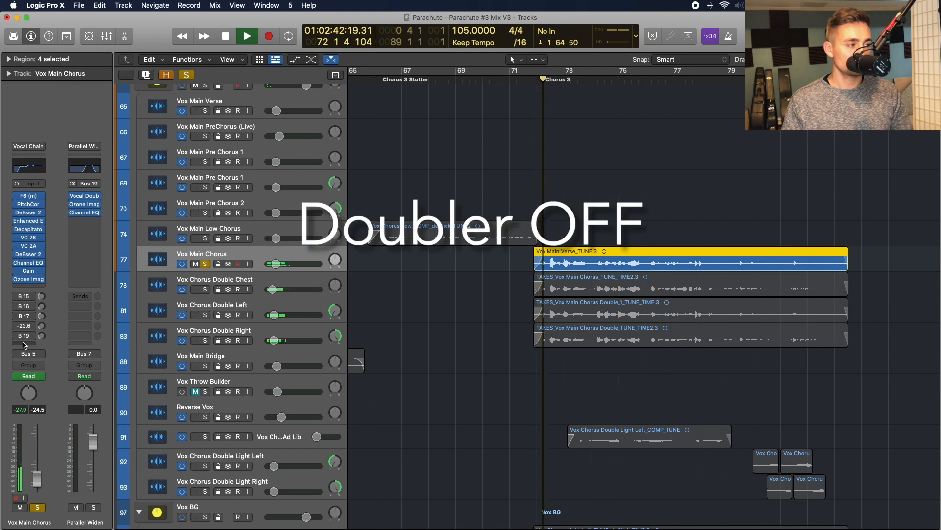
{"action": "left_click", "coordinate": [18, 336]}
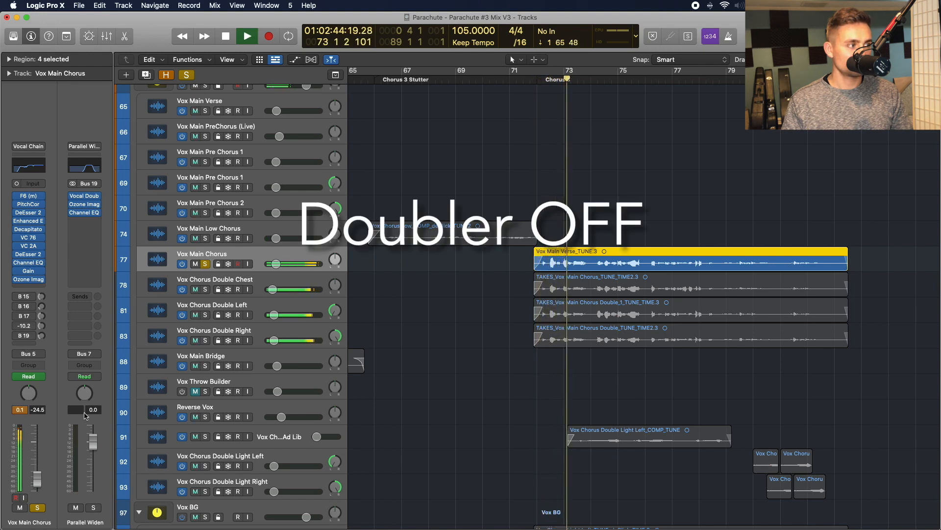
{"action": "left_click", "coordinate": [18, 336]}
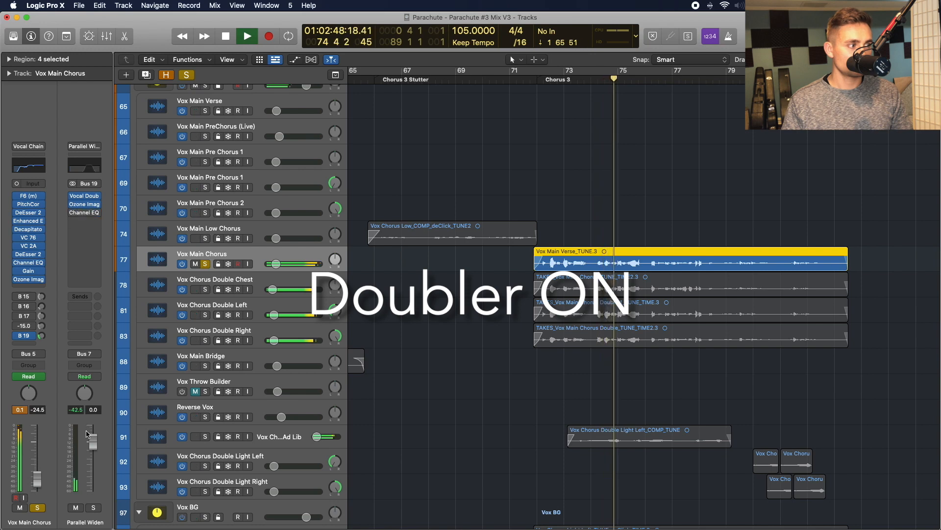
Step: Raise the Parallel Widen fader to 6.0 dB to audition the doubler, stop playback and reset the fader to 0.0 dB
{"action": "left_click_drag", "start_coordinate": [92, 441], "coordinate": [92, 363]}
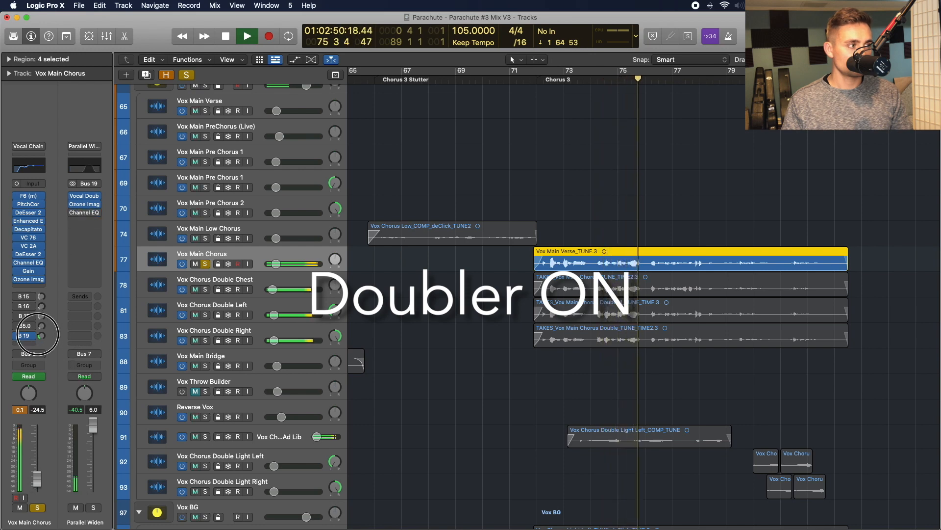
{"action": "mouse_move", "coordinate": [42, 337]}
{"action": "left_mouse_down"}
{"action": "mouse_move", "coordinate": [41, 294]}
{"action": "mouse_move", "coordinate": [43, 337]}
{"action": "left_mouse_up"}
{"action": "key", "text": "space"}
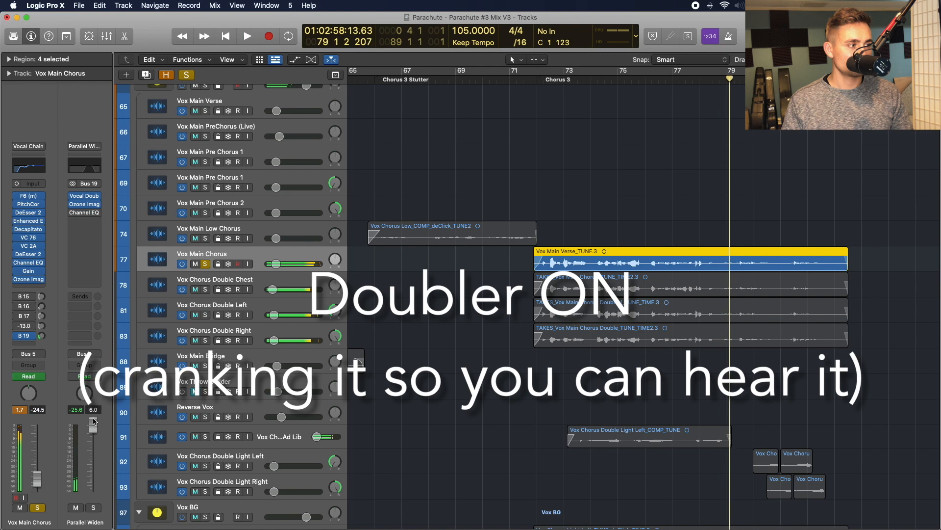
{"action": "left_click", "coordinate": [93, 421], "text": "alt"}
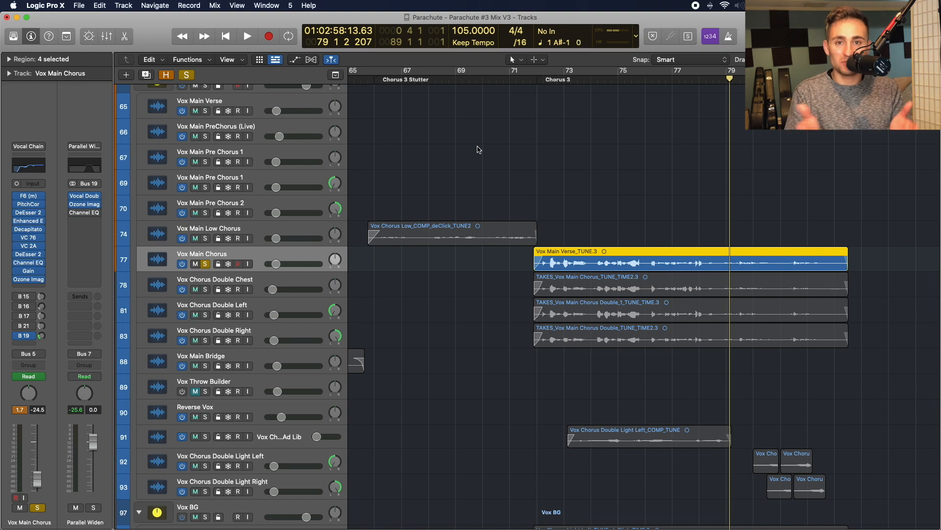
Step: Switch on the Channel EQ on the Parallel Widen channel, examine its filter curve and close it
{"action": "left_click", "coordinate": [73, 214]}
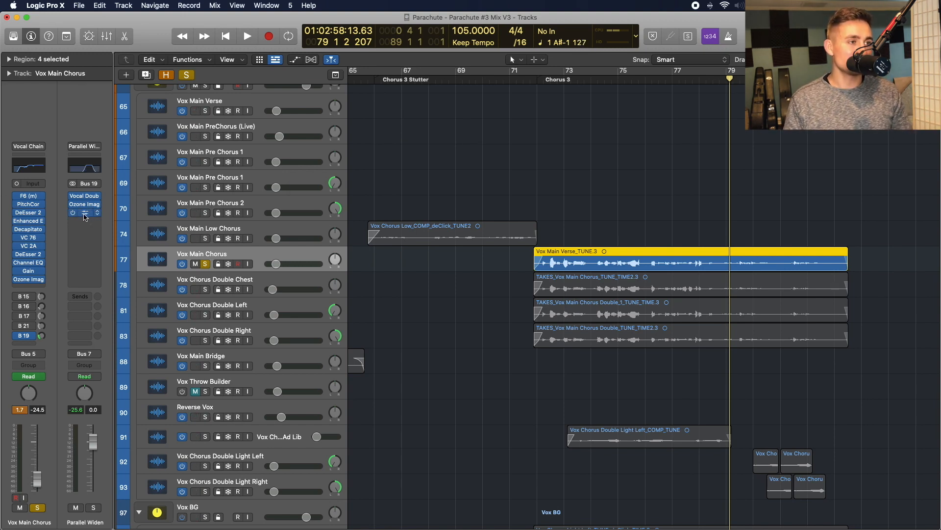
{"action": "left_click", "coordinate": [84, 215]}
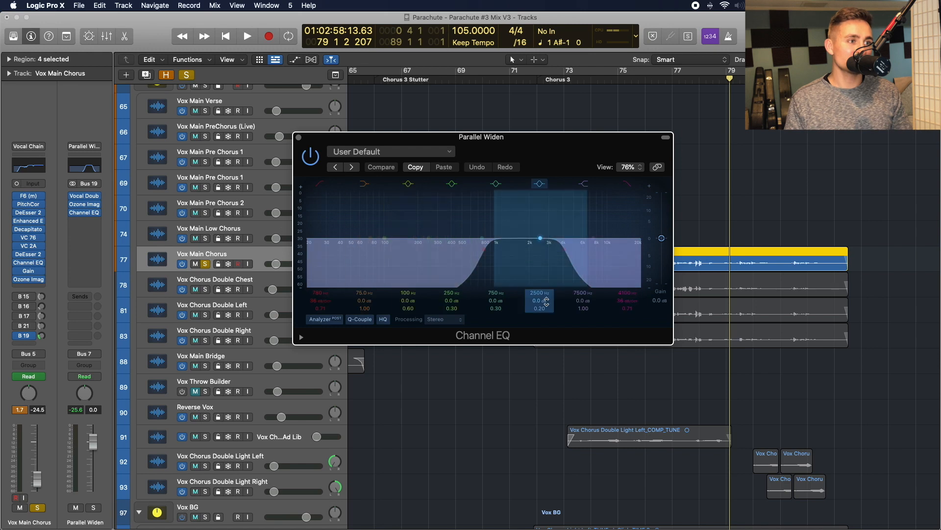
{"action": "left_click", "coordinate": [299, 138]}
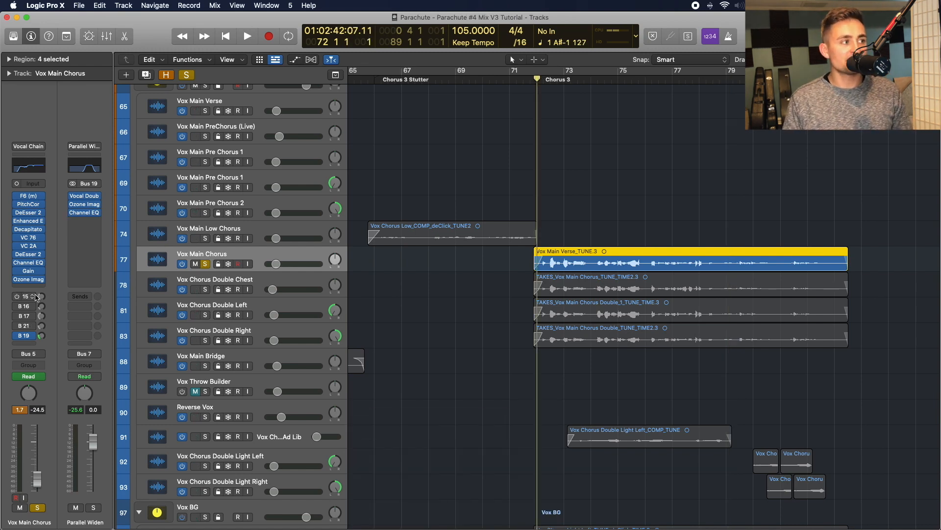
Step: Activate the lead vocal's Bus 15 send and inspect the ChromaVerb and Channel EQ settings on the VERB Short channel
{"action": "left_click", "coordinate": [22, 297]}
{"action": "left_click", "coordinate": [22, 297]}
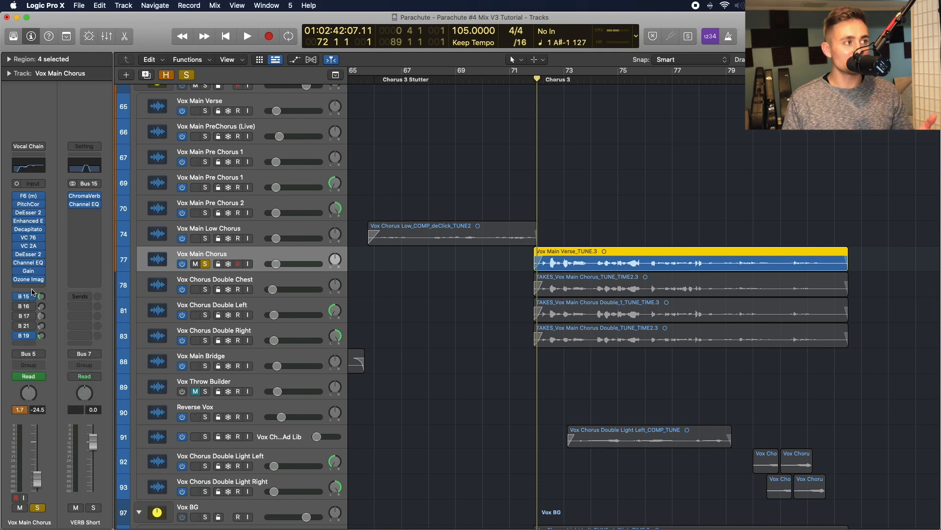
{"action": "left_click", "coordinate": [86, 196]}
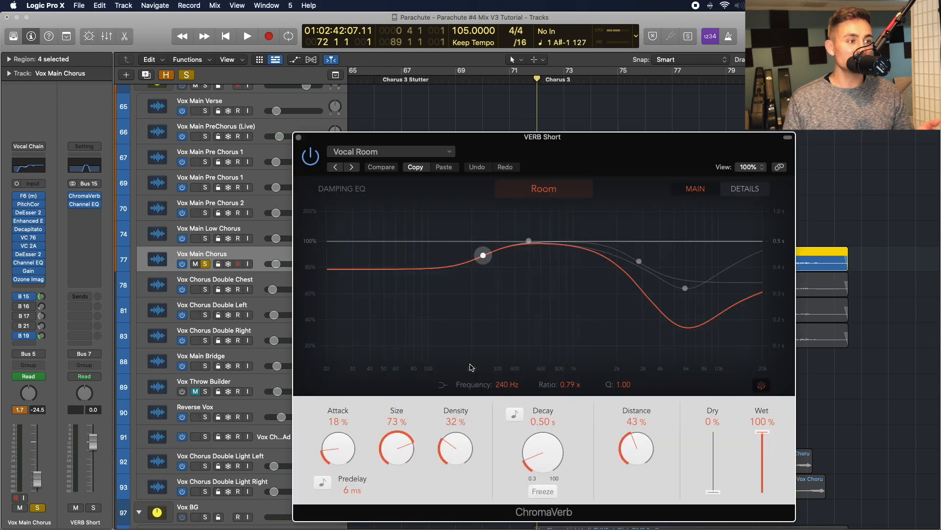
{"action": "left_click", "coordinate": [298, 137]}
{"action": "left_click", "coordinate": [85, 204]}
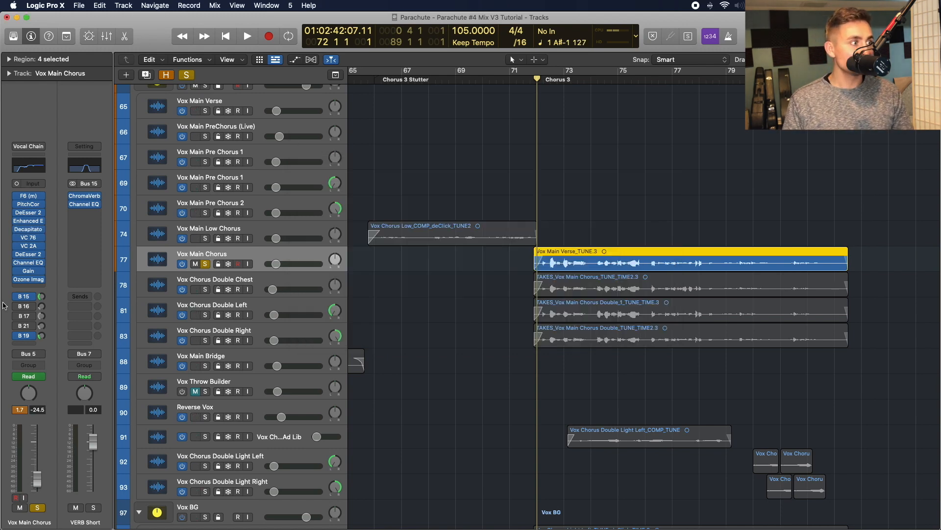
Step: Play Chorus 3, comparing the lead vocal with the Bus 15 send off and on, auditioning VERB Short boosted to 6.0 dB
{"action": "left_click", "coordinate": [18, 296]}
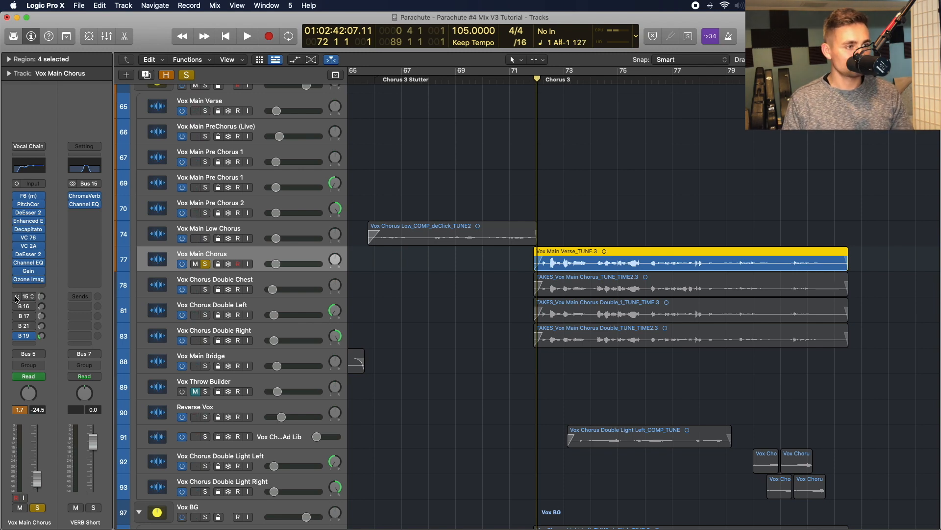
{"action": "key", "text": "space"}
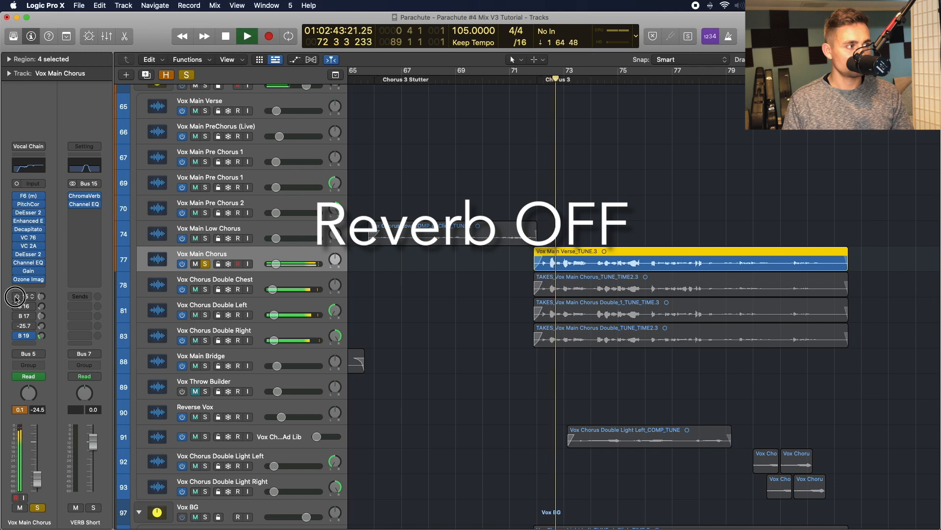
{"action": "left_click", "coordinate": [16, 296]}
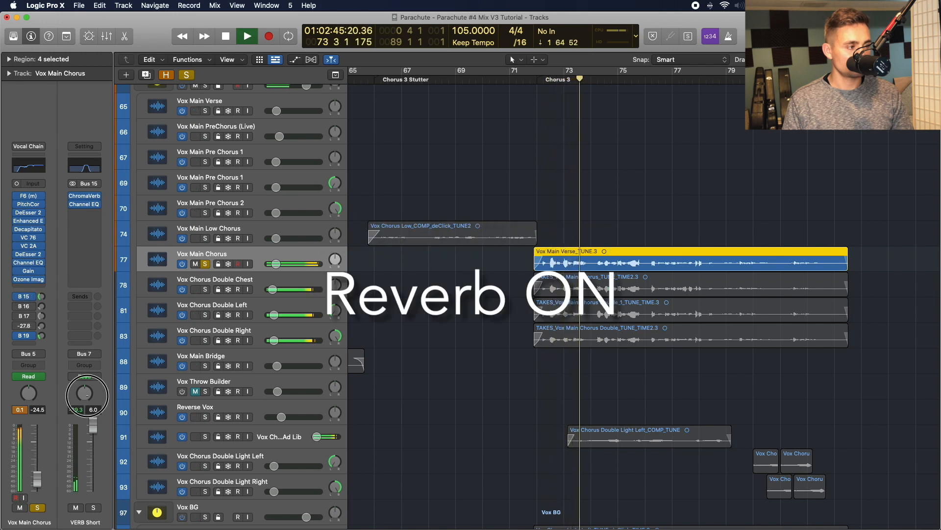
{"action": "mouse_move", "coordinate": [72, 206]}
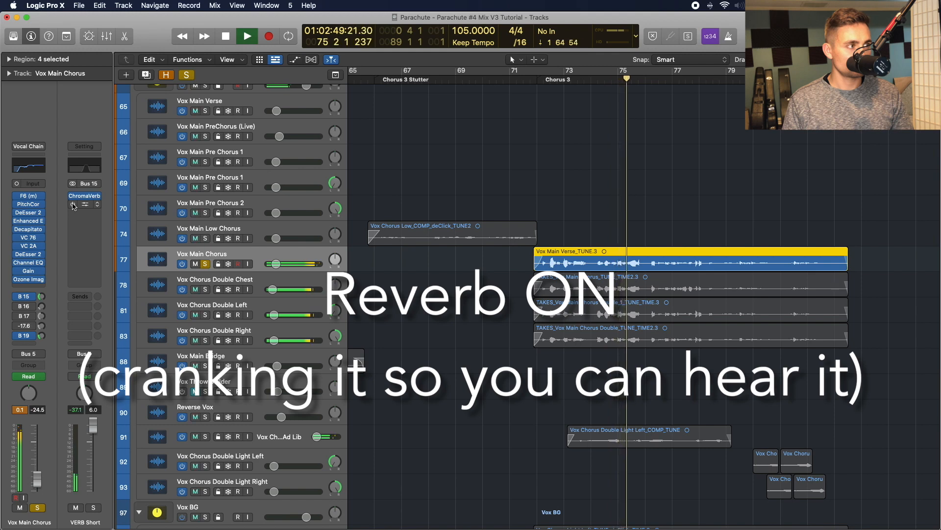
{"action": "key", "text": "space"}
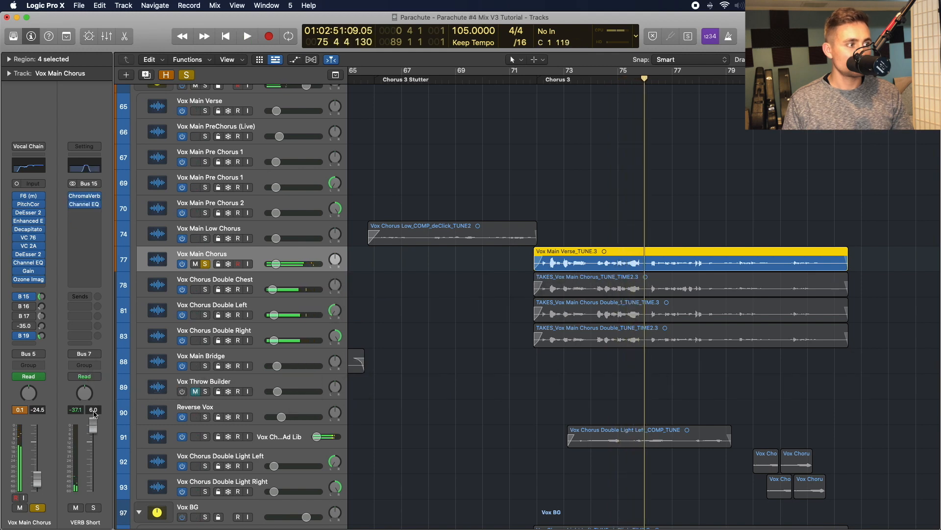
Step: Reset the VERB Short channel fader to 0.0 dB
{"action": "double_click", "coordinate": [94, 411]}
{"action": "type", "text": "0"}
{"action": "key", "text": "Return"}
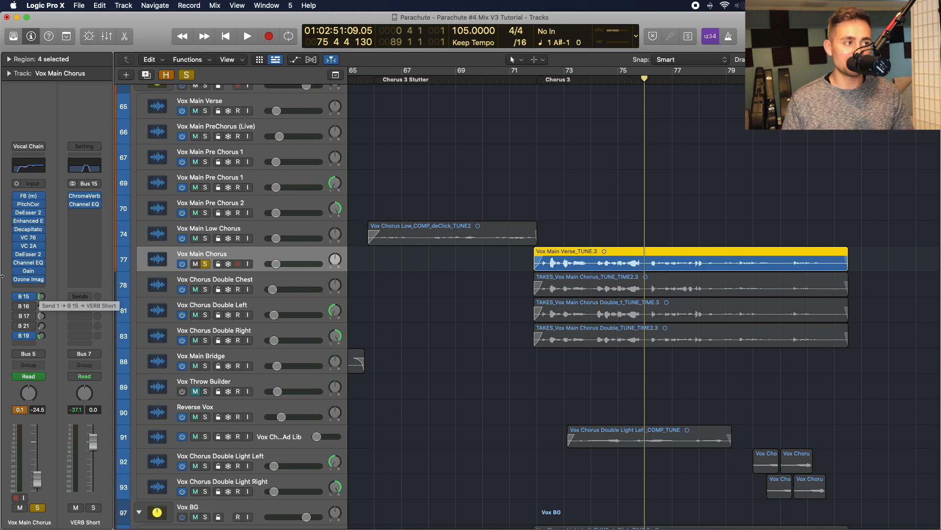
Step: Check the lead vocal's Bus 16 send and view its destination channel, VERB Long
{"action": "left_click", "coordinate": [28, 307]}
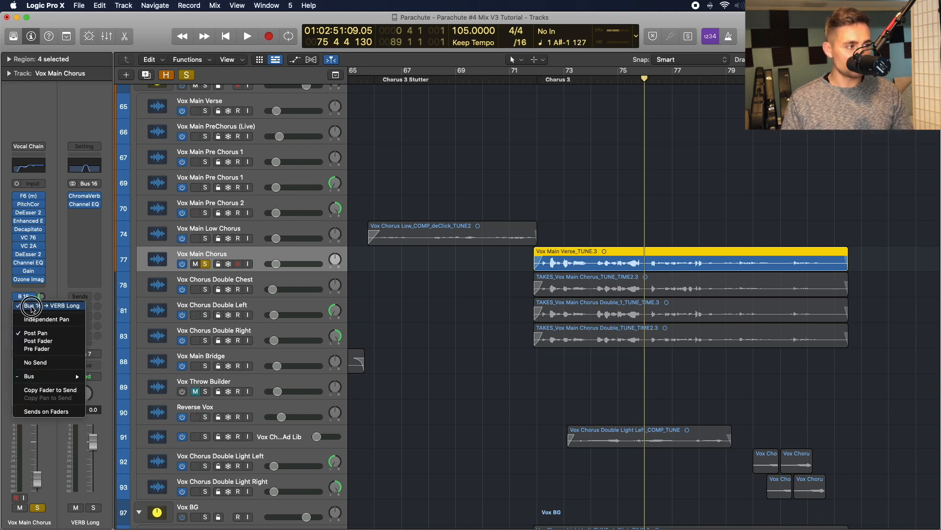
{"action": "left_click", "coordinate": [31, 309]}
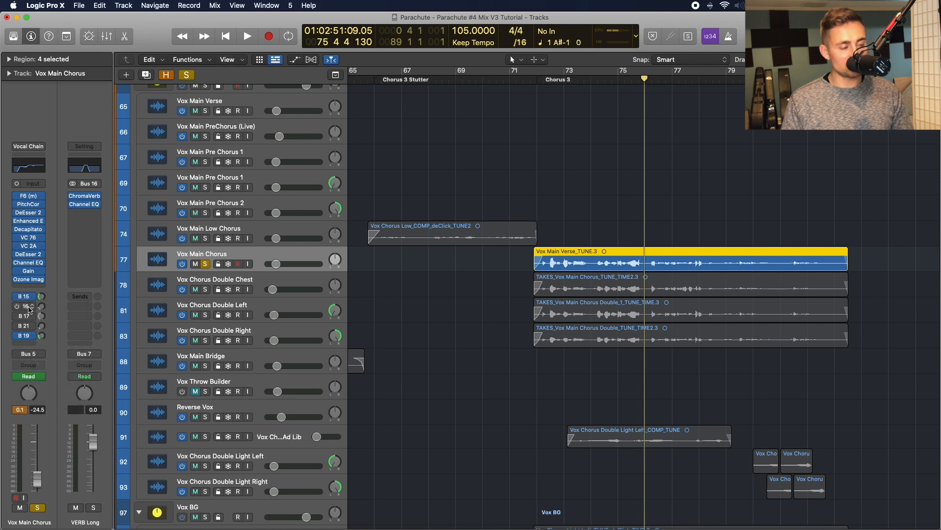
{"action": "left_click", "coordinate": [31, 318]}
{"action": "left_click", "coordinate": [31, 309]}
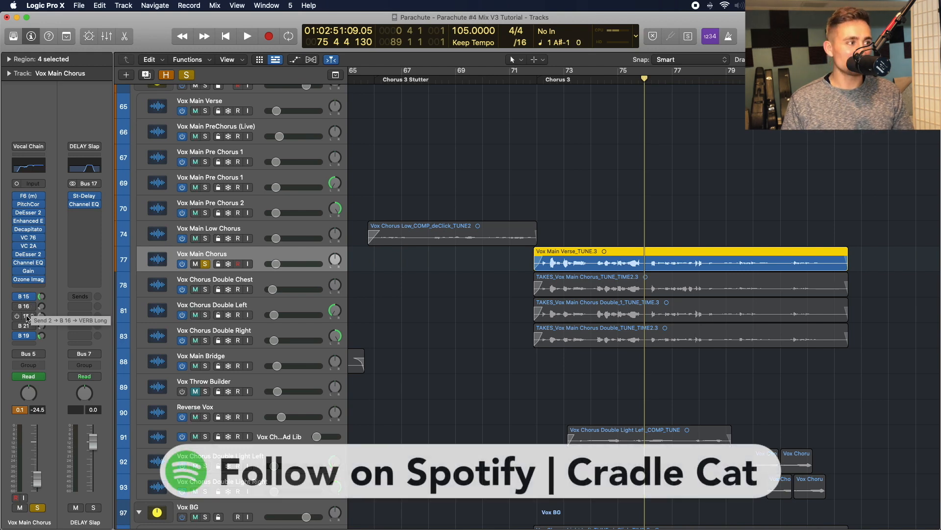
Step: Activate the lead vocal's Bus 17 send and inspect the Stereo Delay settings on the DELAY Slap channel
{"action": "left_click", "coordinate": [5, 316]}
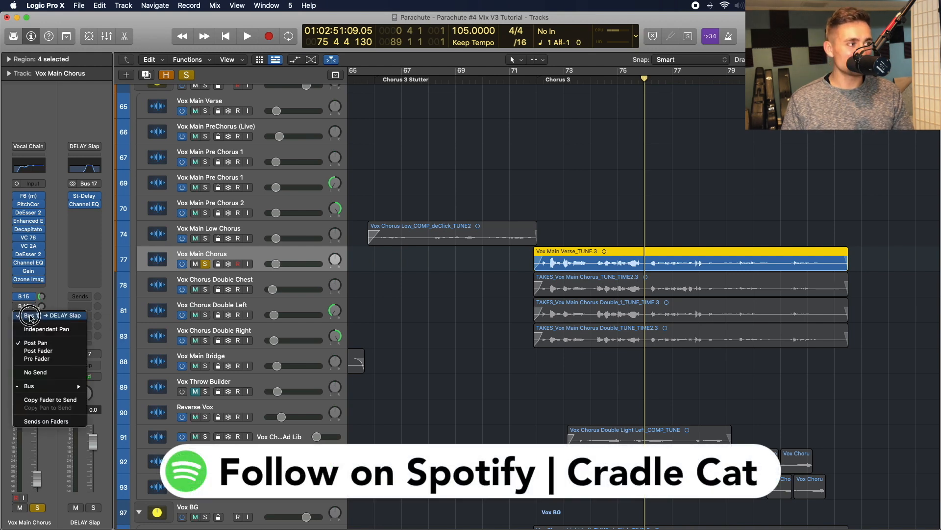
{"action": "left_click", "coordinate": [5, 317]}
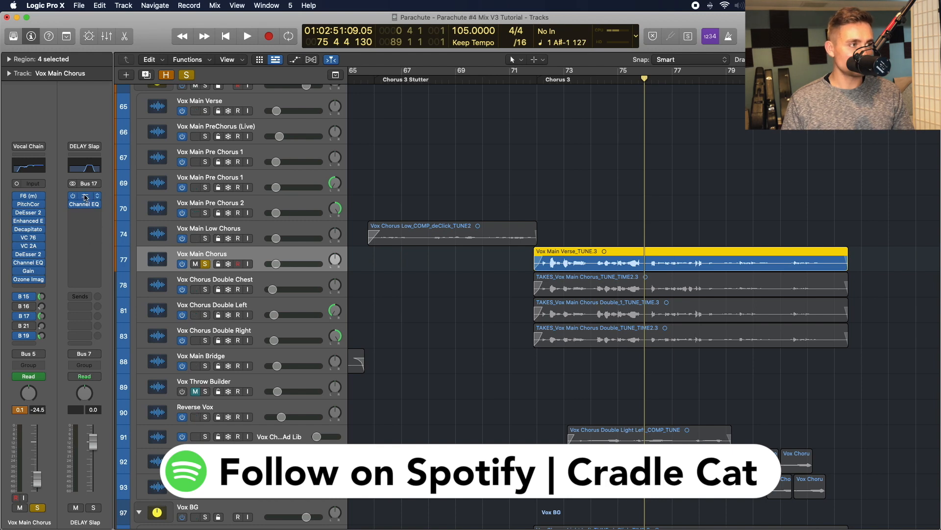
{"action": "left_click", "coordinate": [85, 196]}
{"action": "left_click", "coordinate": [489, 151]}
{"action": "left_click_drag", "start_coordinate": [489, 151], "coordinate": [276, 135]}
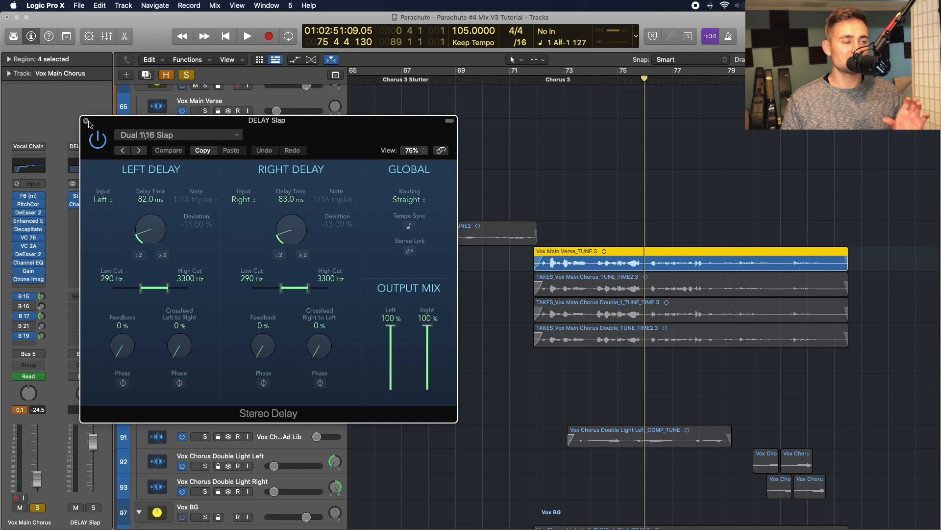
{"action": "left_click", "coordinate": [86, 121]}
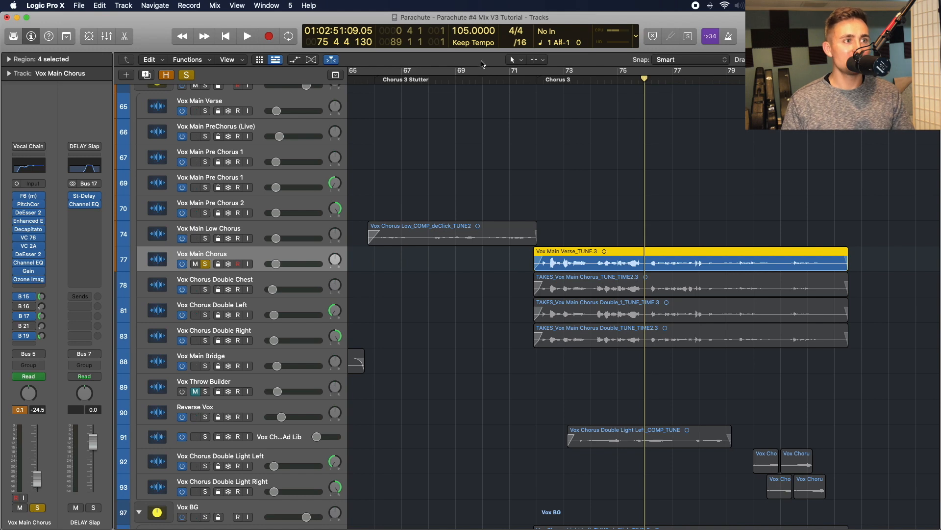
Step: Return the playhead to the start of Chorus 3, recheck DELAY Slap's Stereo Delay and switch off the Bus 17 send
{"action": "key", "text": "space"}
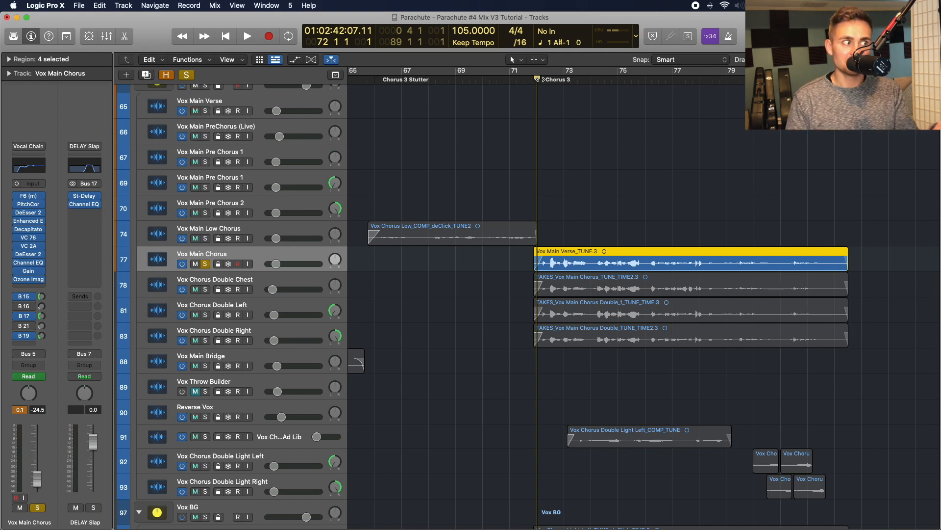
{"action": "left_click", "coordinate": [84, 195]}
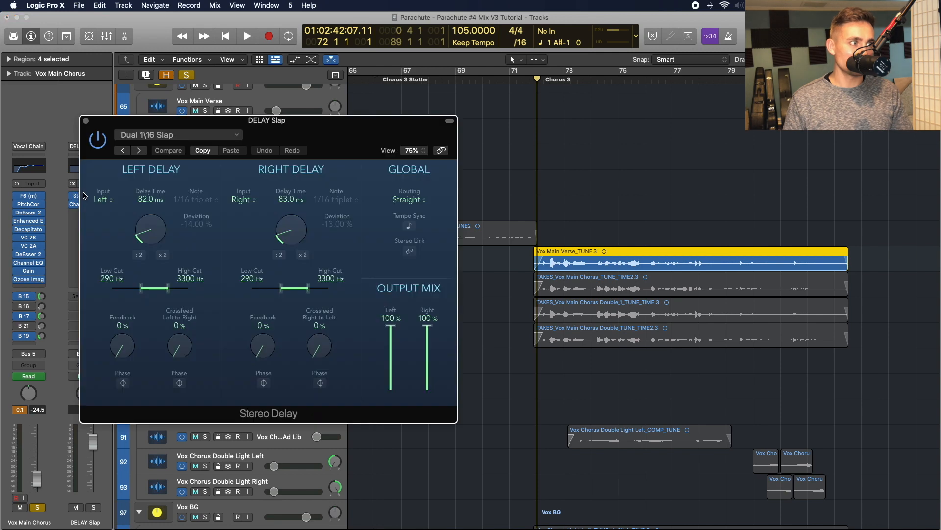
{"action": "left_click", "coordinate": [86, 121]}
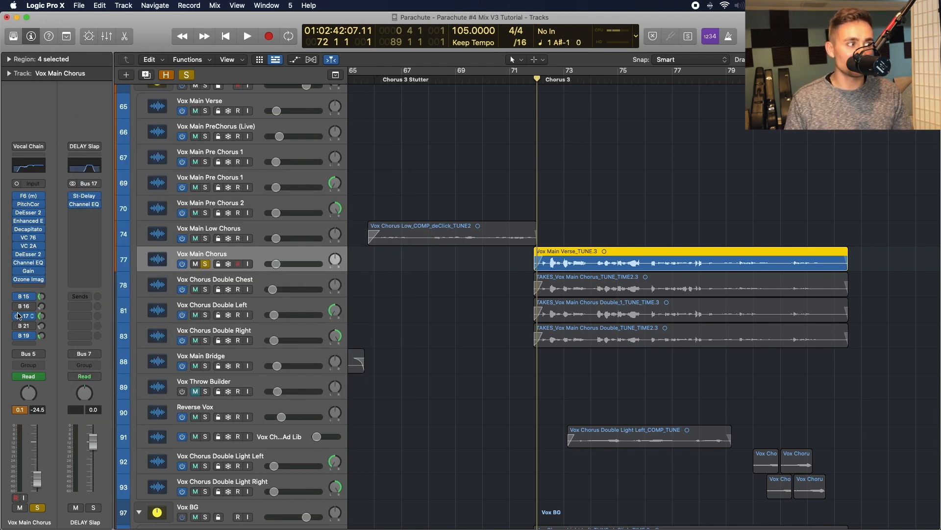
{"action": "left_click", "coordinate": [33, 318]}
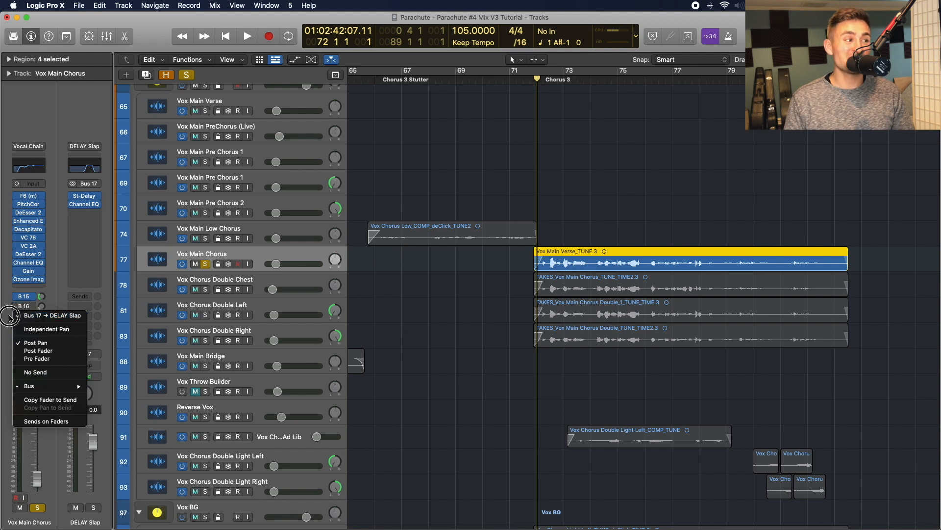
{"action": "left_click", "coordinate": [10, 319]}
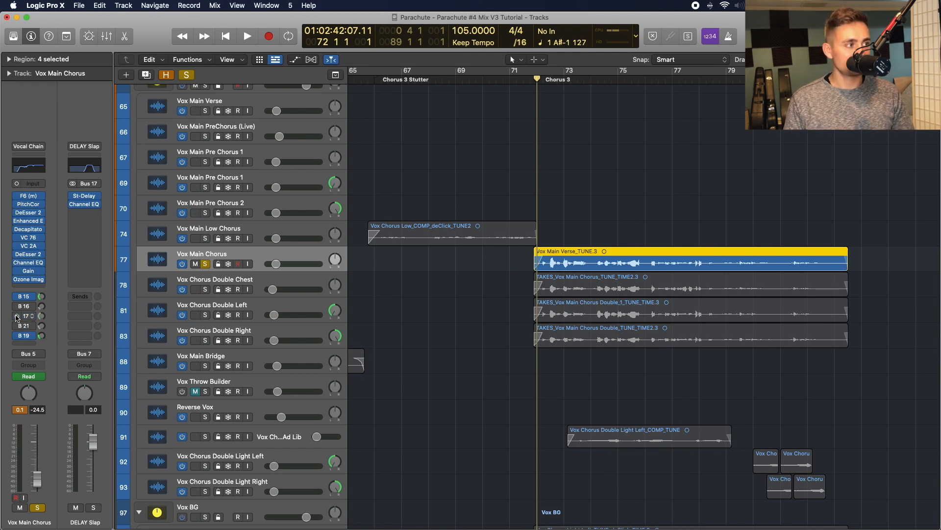
Step: Play Chorus 3, reactivate the Bus 17 send, audition DELAY Slap boosted with its Channel EQ bypassed, and bring its fader back to 0.1 dB
{"action": "key", "text": "space"}
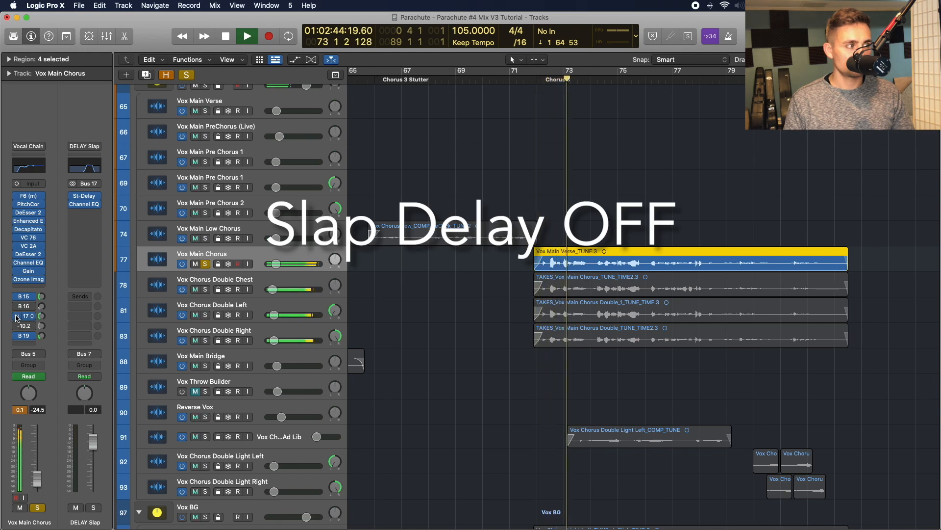
{"action": "left_click", "coordinate": [16, 316]}
{"action": "left_click", "coordinate": [73, 204]}
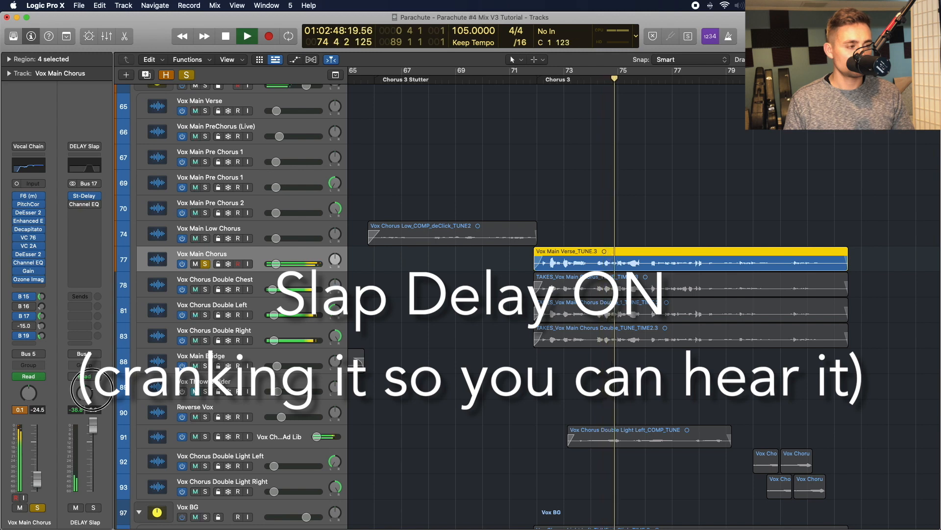
{"action": "mouse_move", "coordinate": [93, 437]}
{"action": "left_mouse_down"}
{"action": "mouse_move", "coordinate": [98, 417]}
{"action": "mouse_move", "coordinate": [100, 432]}
{"action": "left_mouse_up"}
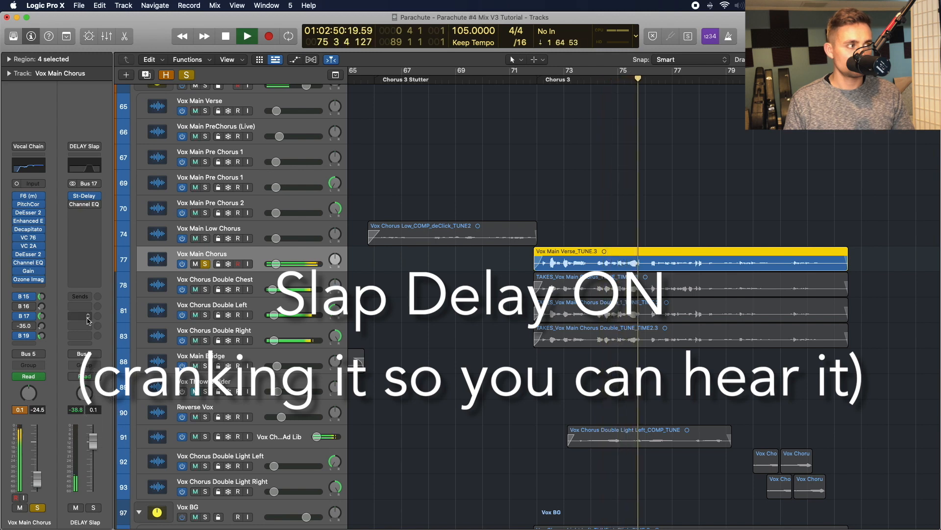
{"action": "left_click", "coordinate": [72, 204]}
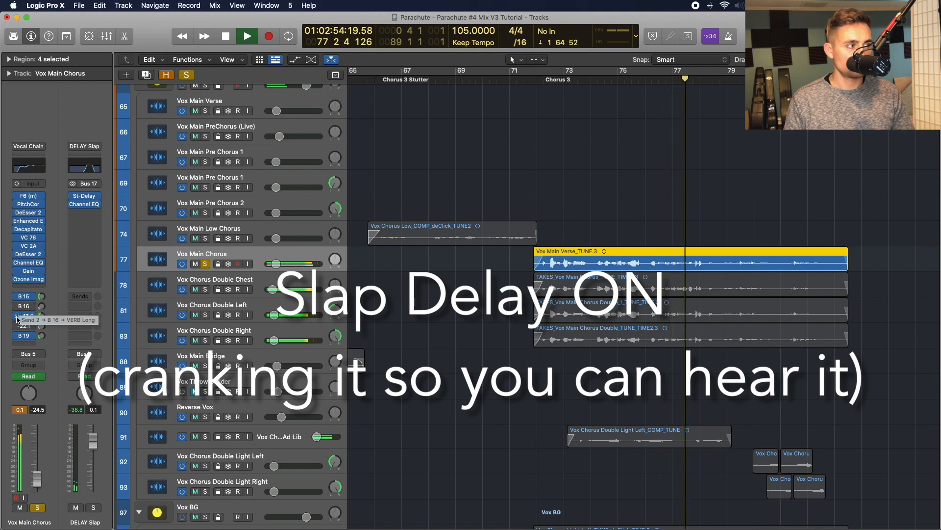
{"action": "key", "text": "space"}
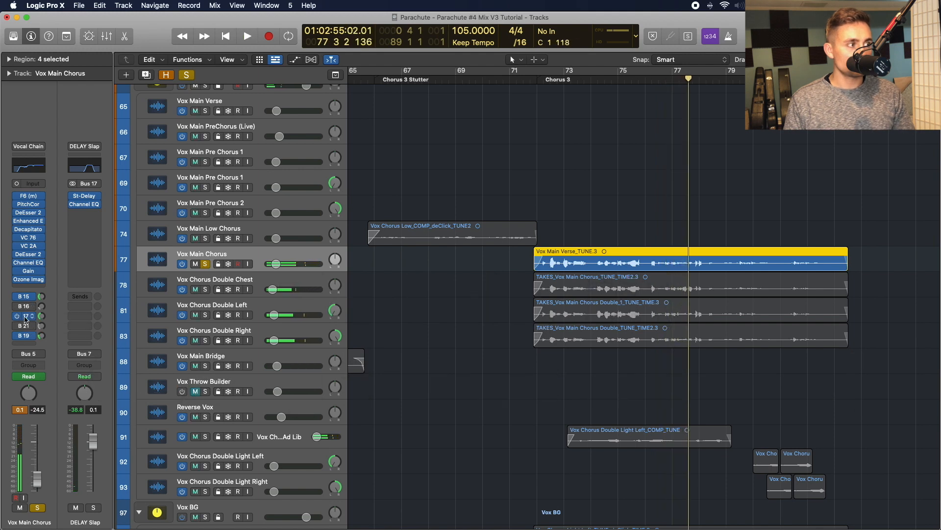
Step: Review the slap delay's left and right delay times, close its settings and return the playhead to the start of Chorus 3
{"action": "left_click", "coordinate": [86, 196]}
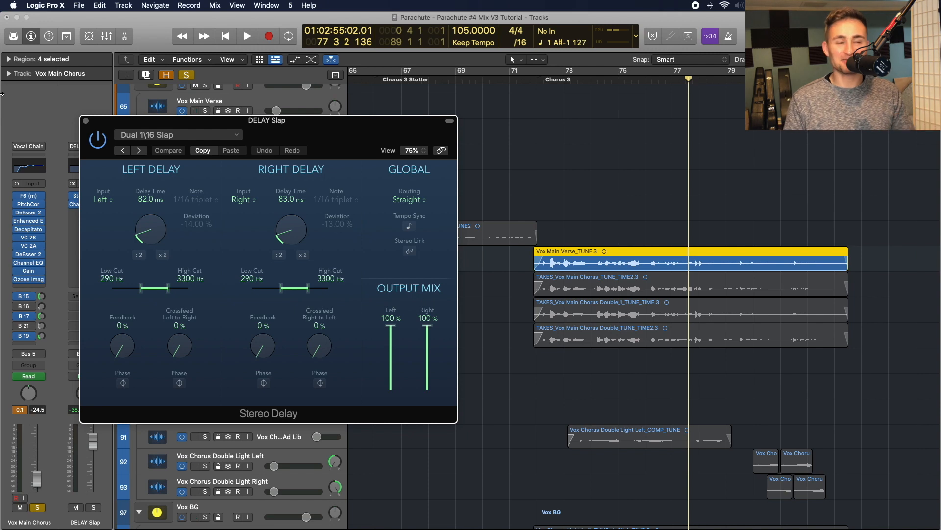
{"action": "left_click", "coordinate": [86, 121]}
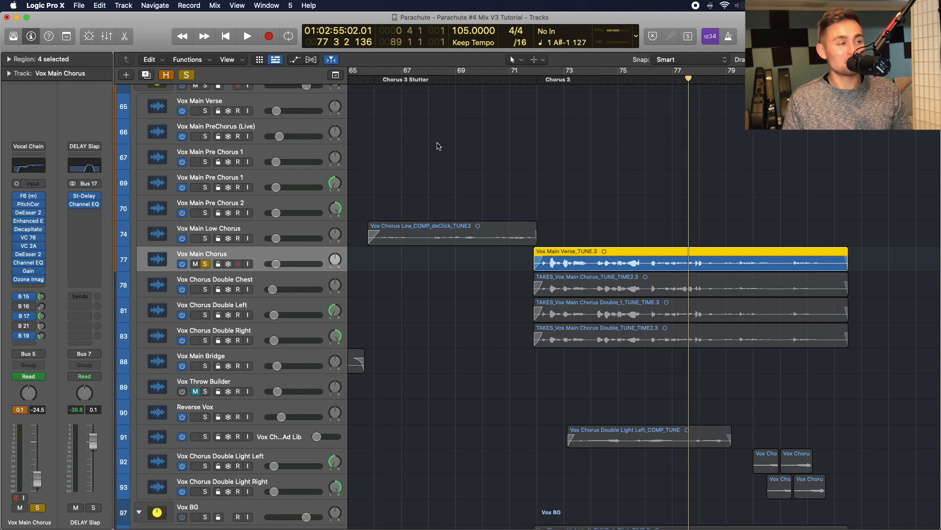
{"action": "left_click", "coordinate": [546, 80]}
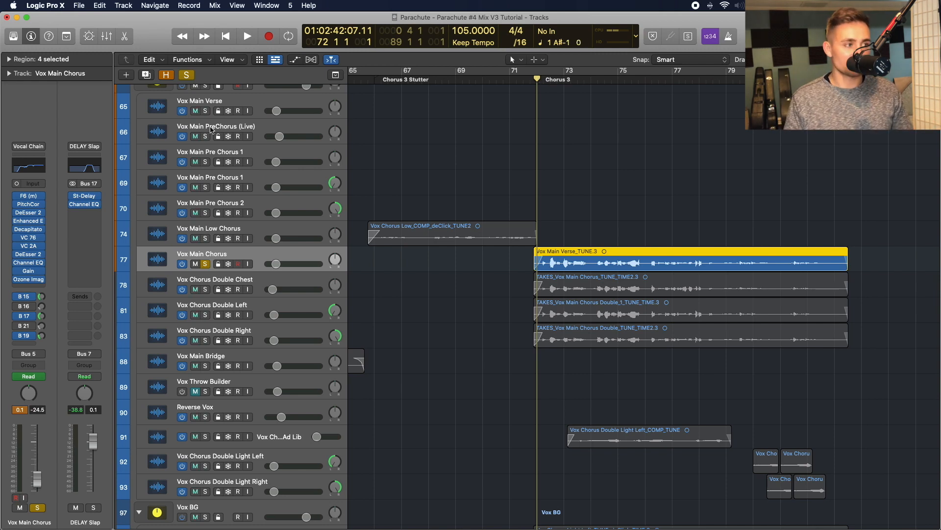
Step: Activate the lead vocal's Bus 21 send and inspect the Stereo Delay settings on the DELAY Ping Pong channel
{"action": "left_click", "coordinate": [30, 332]}
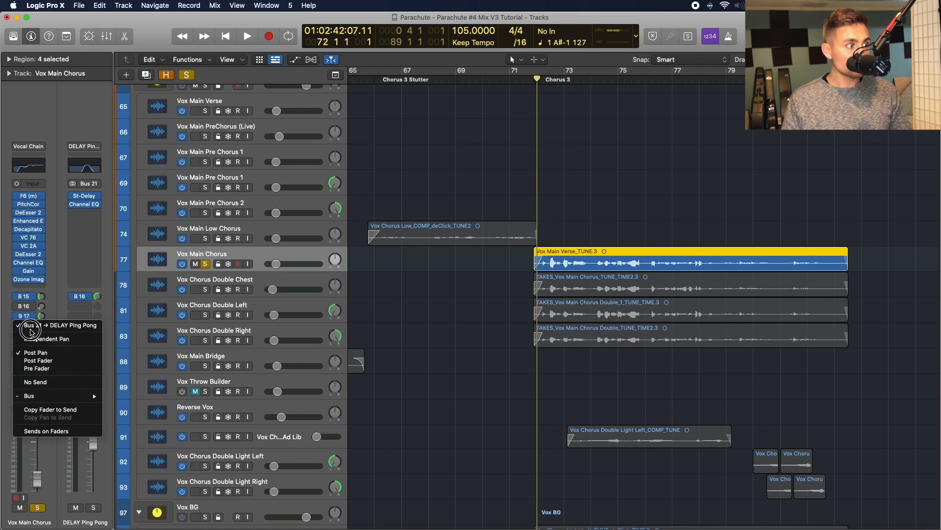
{"action": "left_click", "coordinate": [10, 333]}
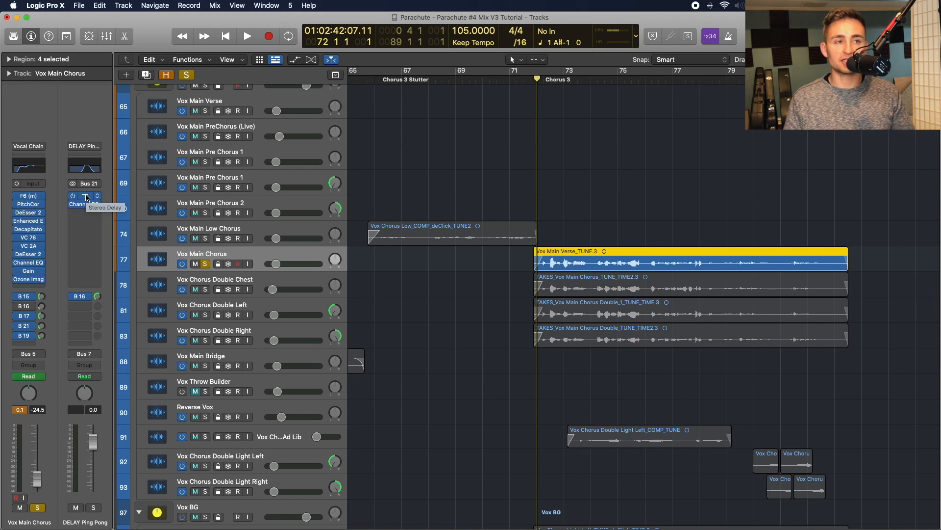
{"action": "left_click", "coordinate": [86, 198]}
{"action": "left_click_drag", "start_coordinate": [489, 153], "coordinate": [249, 200]}
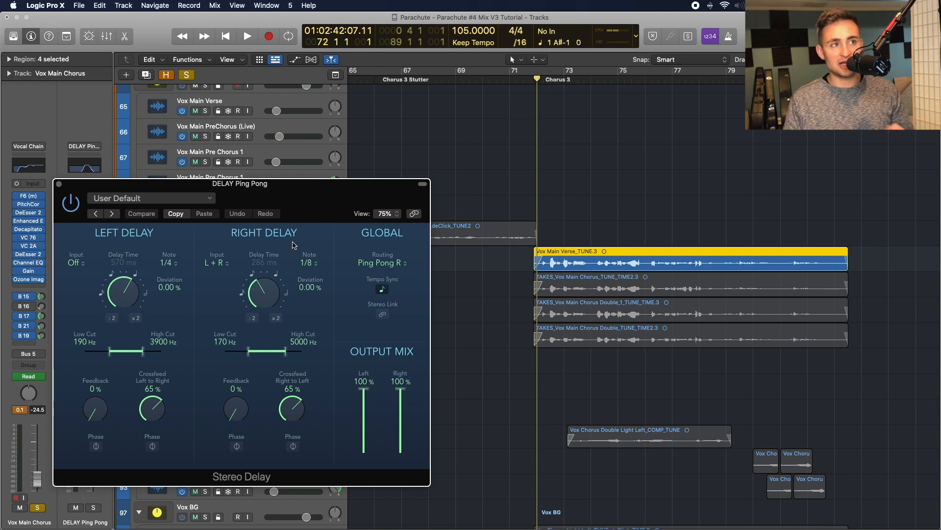
{"action": "left_click_drag", "start_coordinate": [254, 200], "coordinate": [328, 148]}
Step: Play from just before Chorus 3 with the Bus 21 ping pong send off and on, return to the chorus start and close the delay
{"action": "left_click_drag", "start_coordinate": [534, 73], "coordinate": [531, 76]}
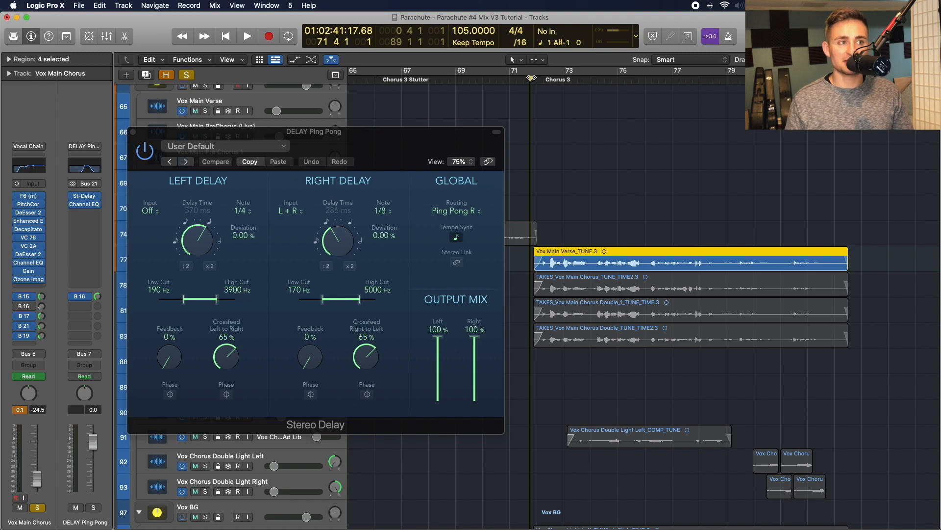
{"action": "key", "text": "space"}
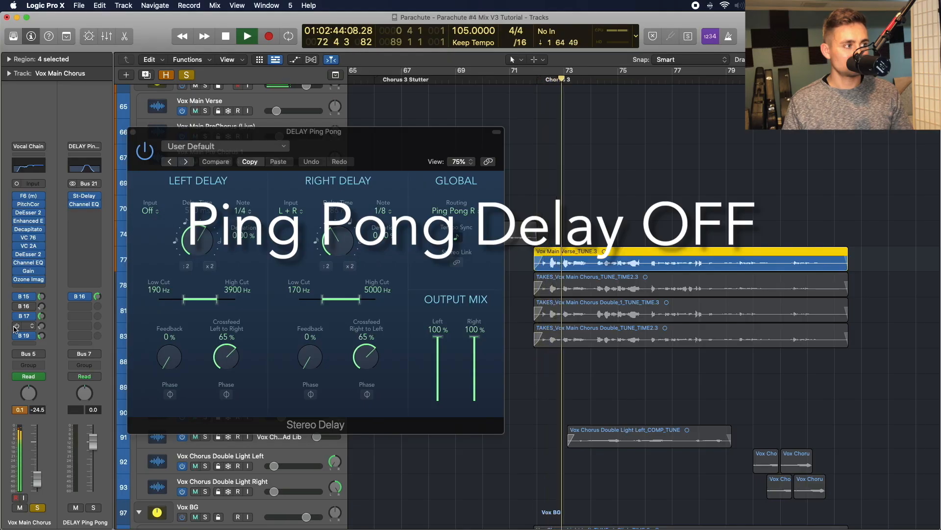
{"action": "left_click", "coordinate": [15, 326]}
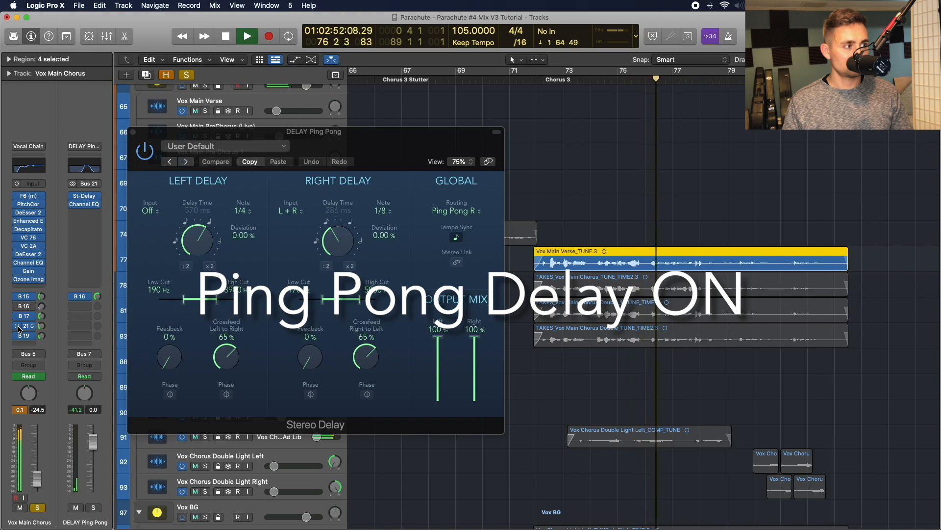
{"action": "key", "text": "space"}
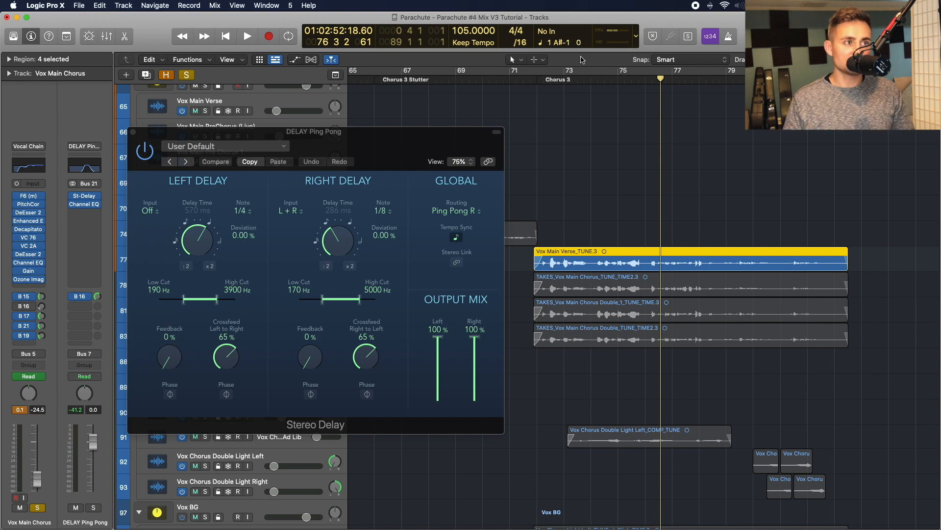
{"action": "left_click", "coordinate": [540, 79]}
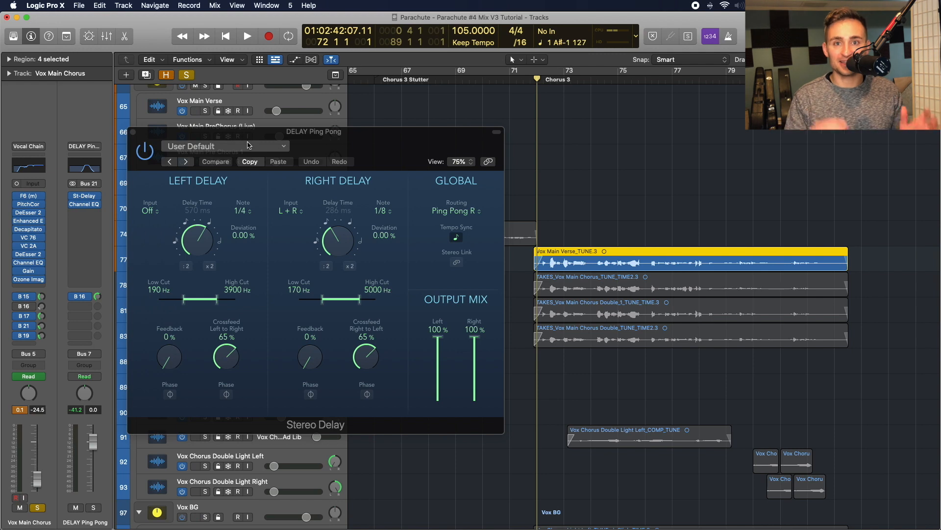
{"action": "left_click", "coordinate": [132, 132]}
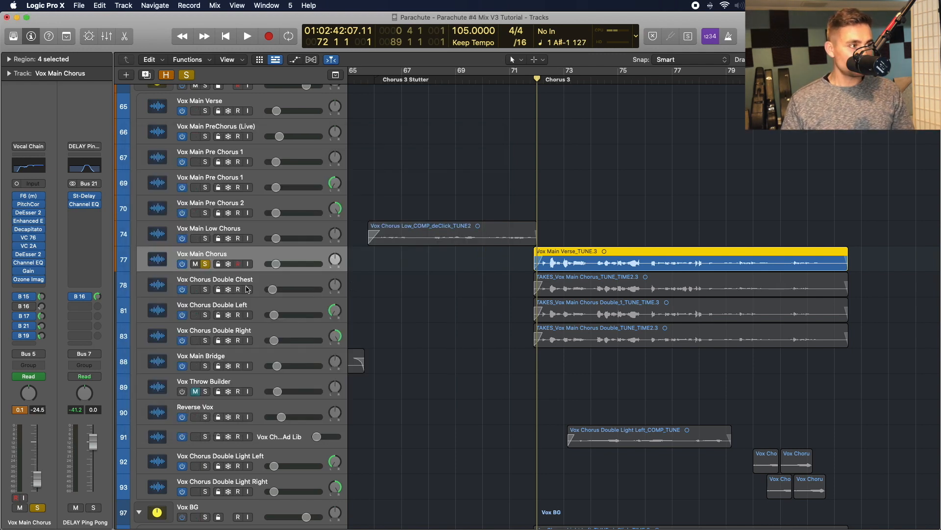
Step: Audition Chorus 3 with the lead vocal's Ozone Imager and sends off, reactivate them all, and listen again with the widening effects on
{"action": "scroll", "coordinate": [141, 243], "scroll_direction": "down", "scroll_amount": 4}
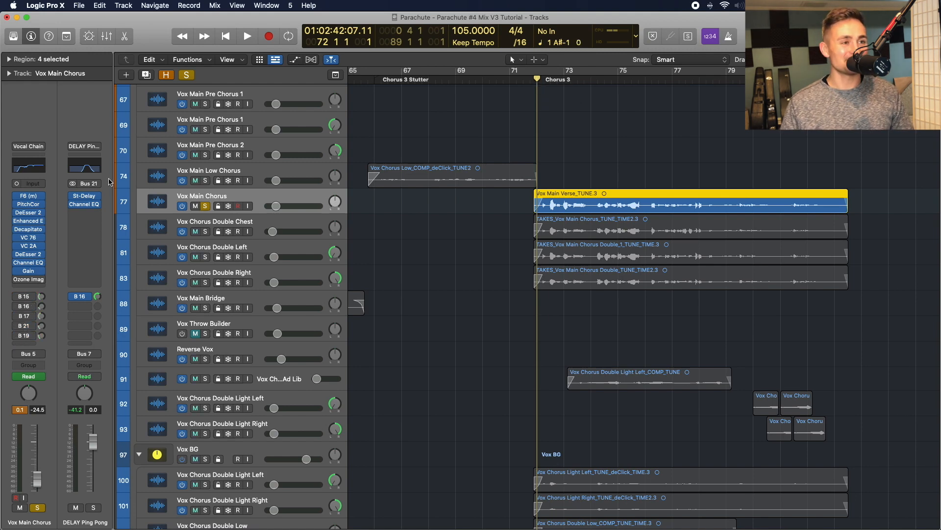
{"action": "key", "text": "space"}
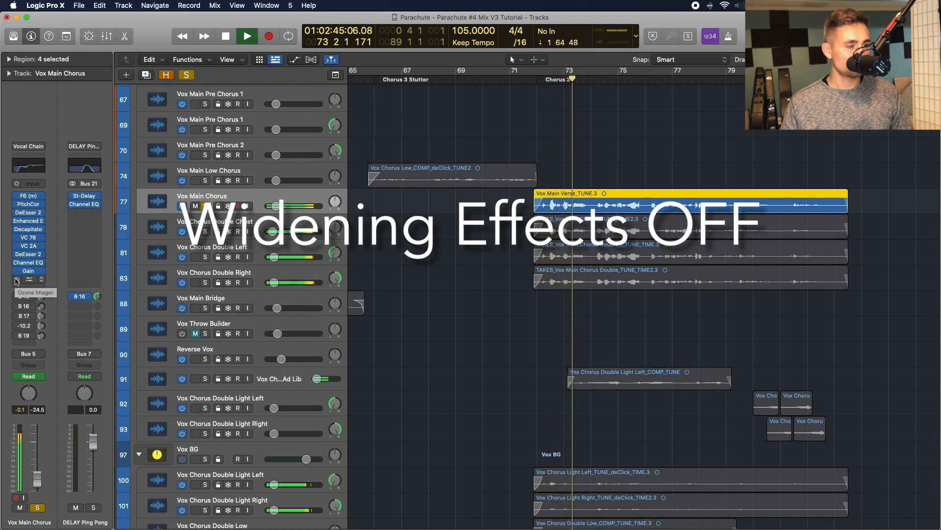
{"action": "key", "text": "space"}
{"action": "left_click", "coordinate": [16, 279]}
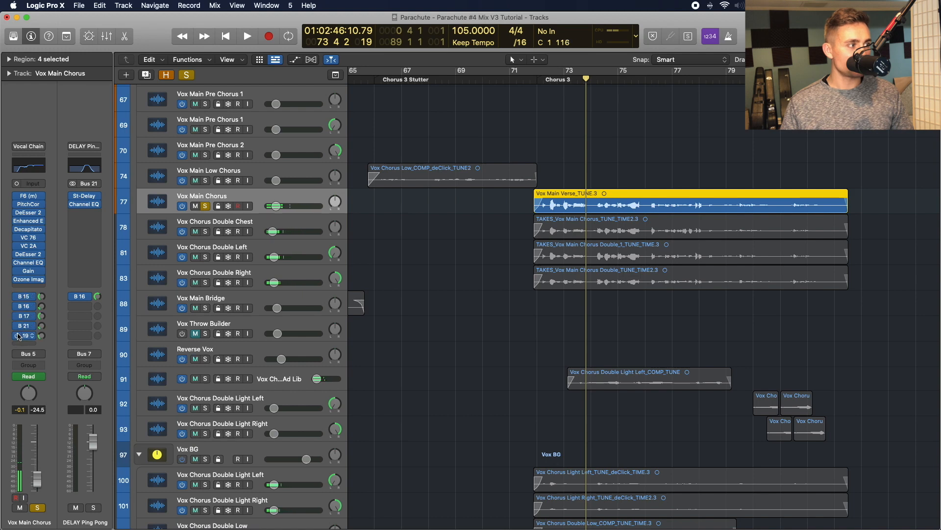
{"action": "key", "text": "space"}
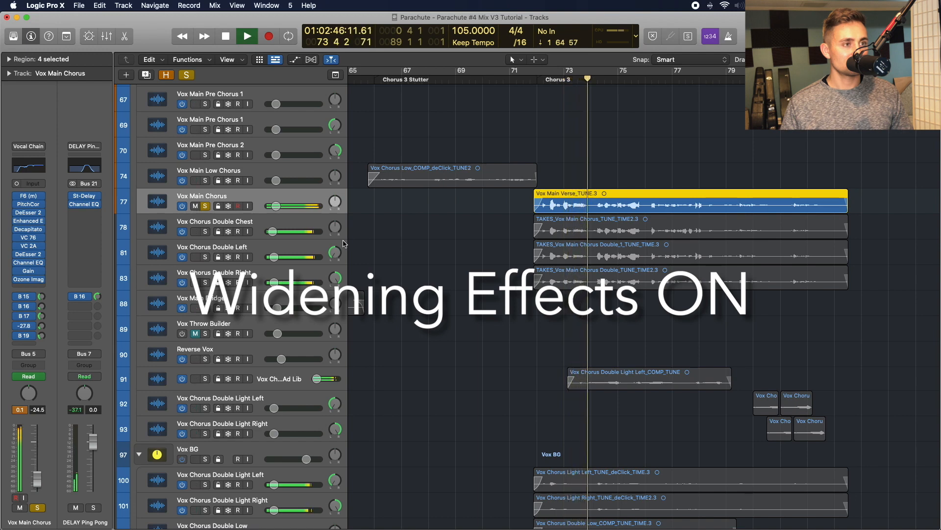
{"action": "key", "text": "space"}
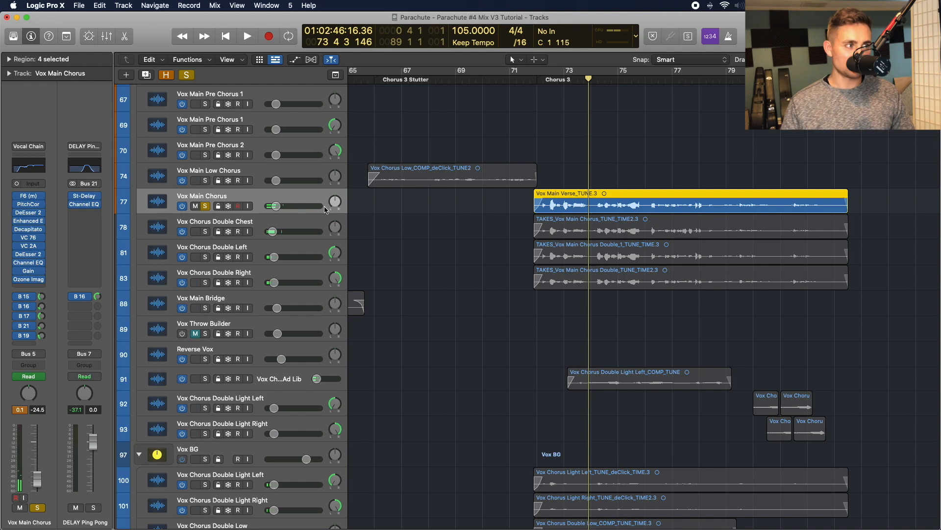
Step: Solo Vox Chorus Double Chest alongside the lead vocal and play from just before Chorus 3, comparing with the double's solo off and on
{"action": "left_click", "coordinate": [263, 219]}
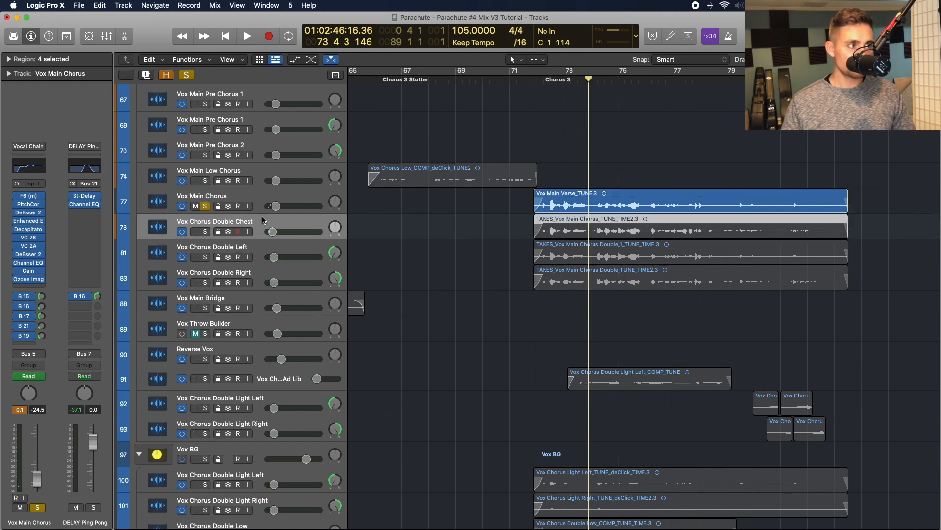
{"action": "left_click", "coordinate": [206, 229]}
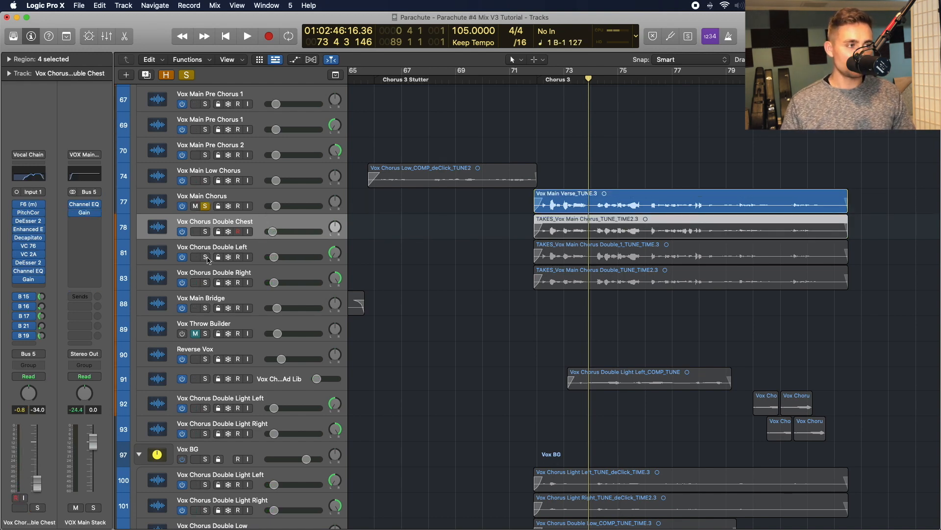
{"action": "left_click", "coordinate": [205, 231]}
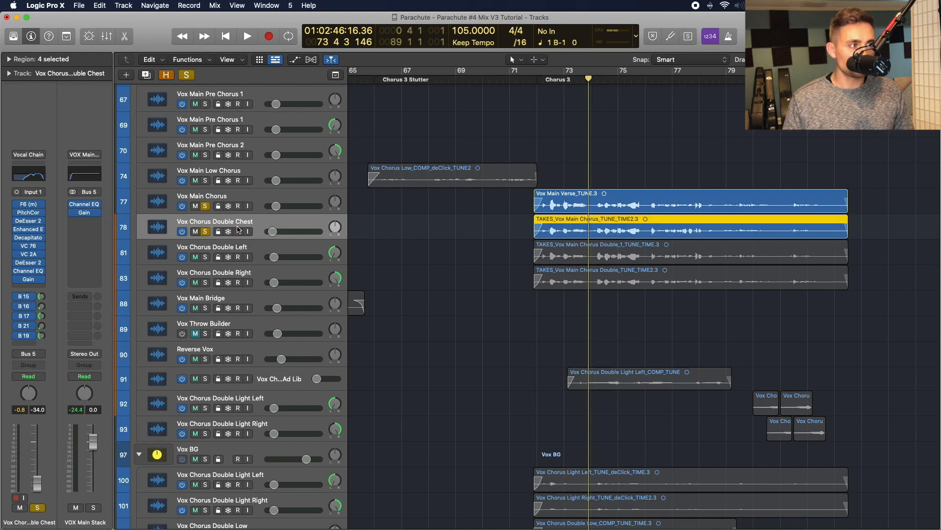
{"action": "left_click", "coordinate": [535, 81]}
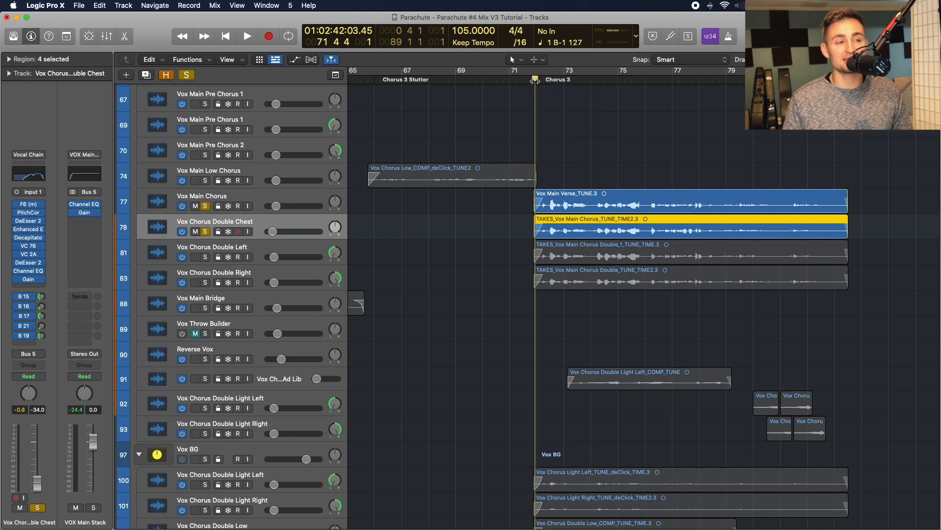
{"action": "key", "text": "space"}
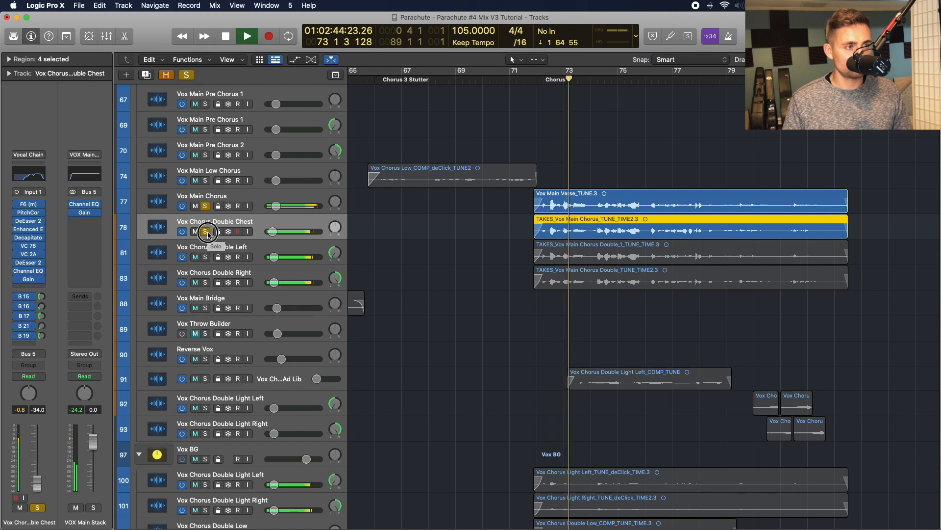
{"action": "left_click", "coordinate": [206, 232]}
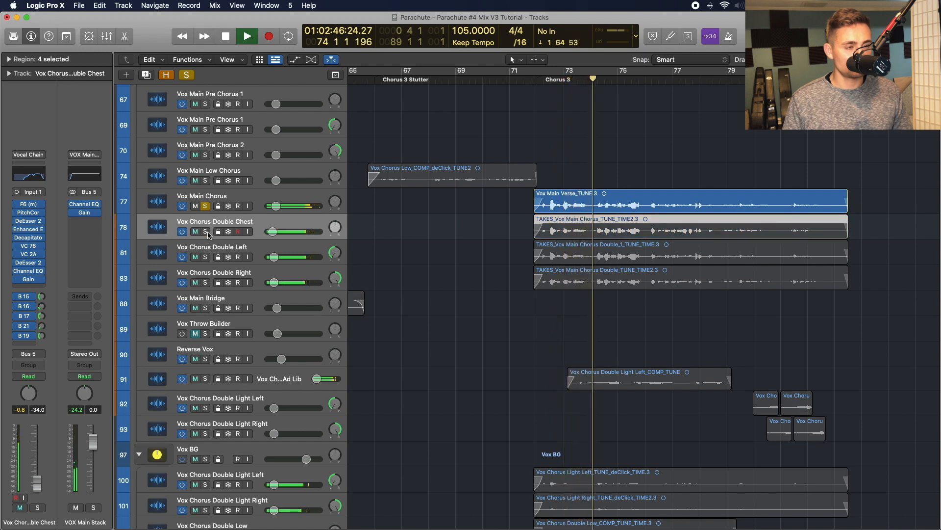
{"action": "left_click", "coordinate": [206, 232]}
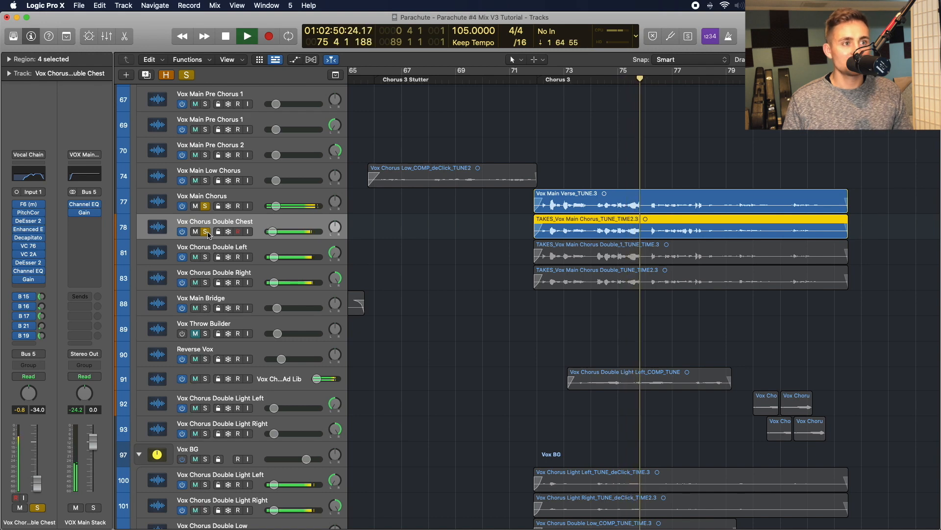
{"action": "key", "text": "space"}
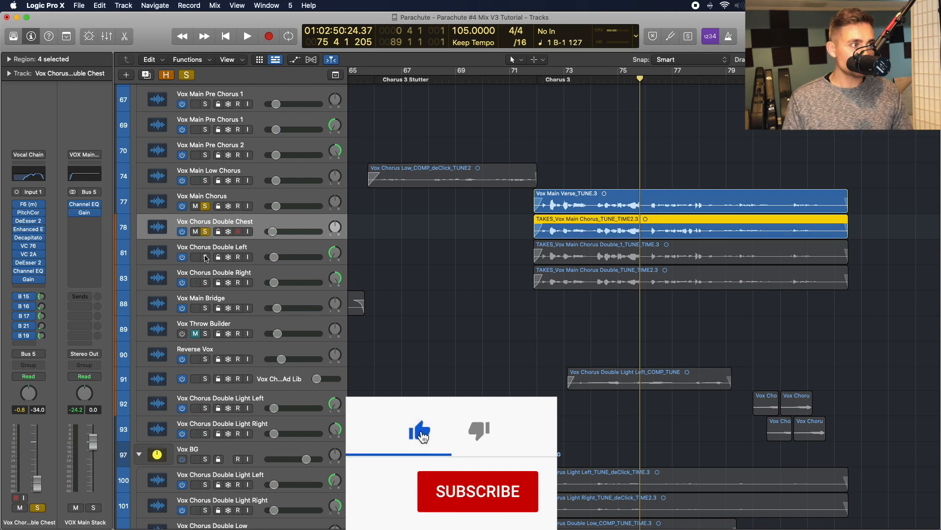
Step: Compare Chorus 3 from its start with the Vox Chorus Double Left and Double Right solos off and on, leaving both soloed
{"action": "left_click", "coordinate": [206, 257]}
{"action": "left_click", "coordinate": [206, 283]}
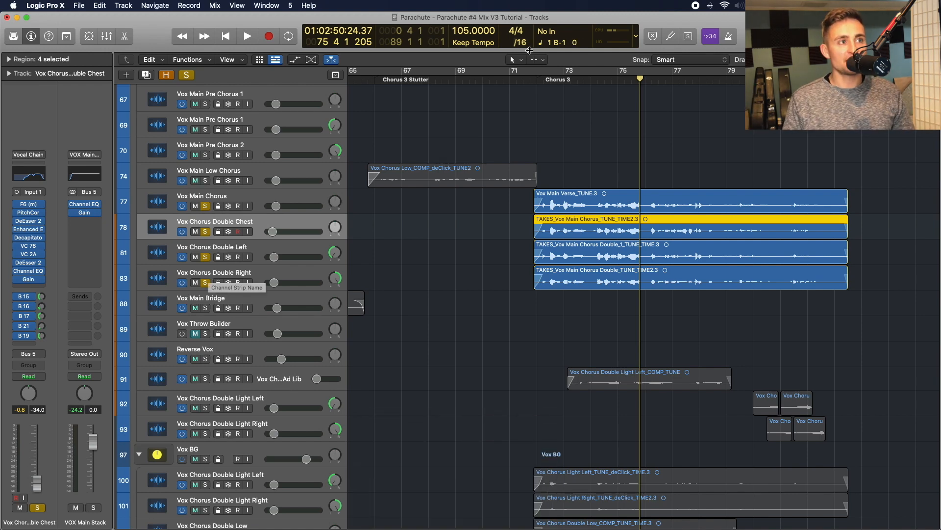
{"action": "left_click", "coordinate": [537, 78]}
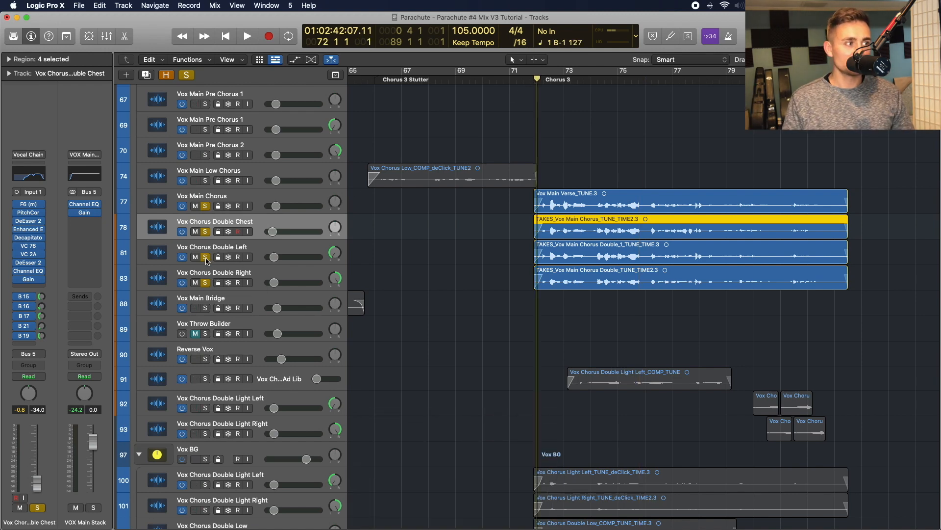
{"action": "left_click_drag", "start_coordinate": [206, 258], "coordinate": [207, 289]}
{"action": "key", "text": "space"}
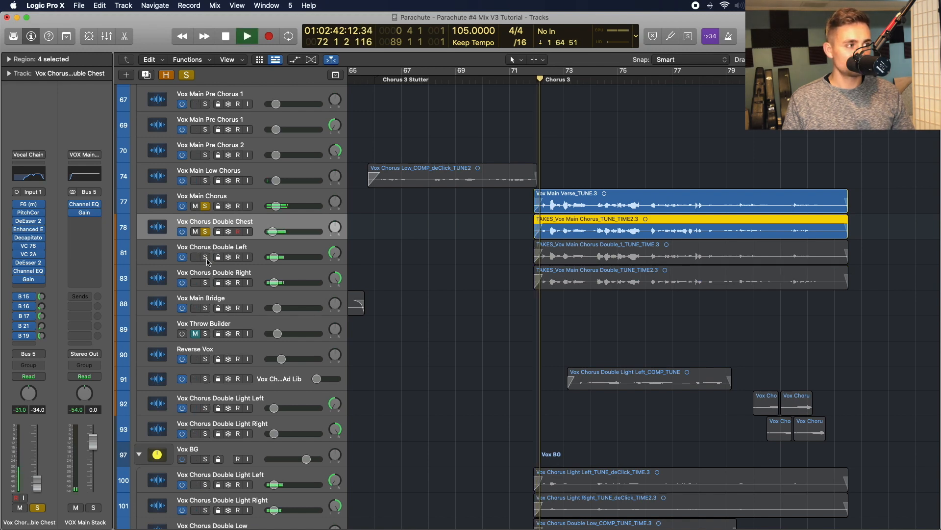
{"action": "left_click_drag", "start_coordinate": [205, 257], "coordinate": [207, 282]}
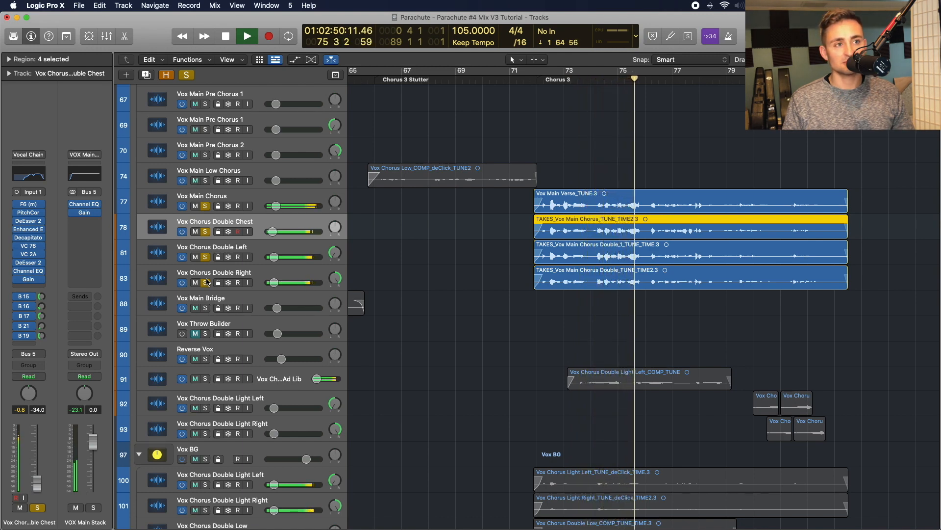
{"action": "key", "text": "space"}
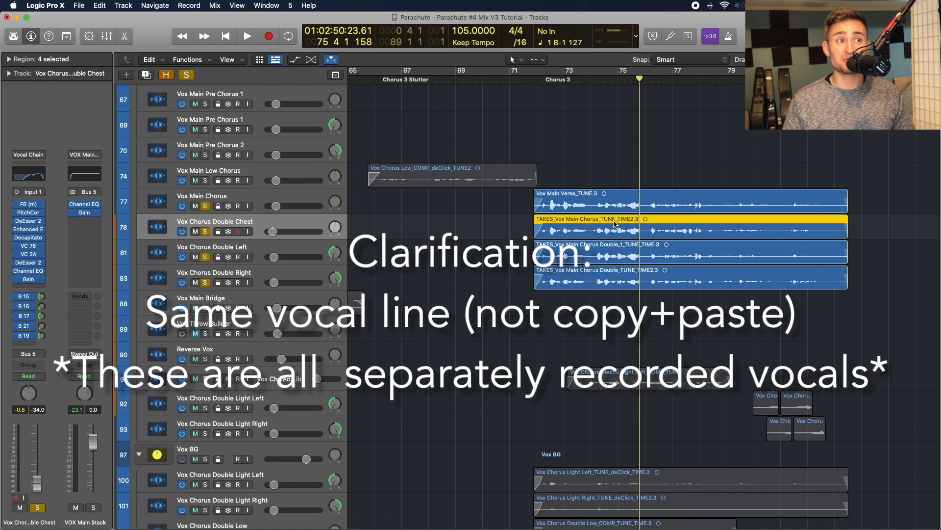
Step: Play Chorus 3 from its start with the lead vocal and all three doubles soloed together
{"action": "left_click", "coordinate": [537, 79]}
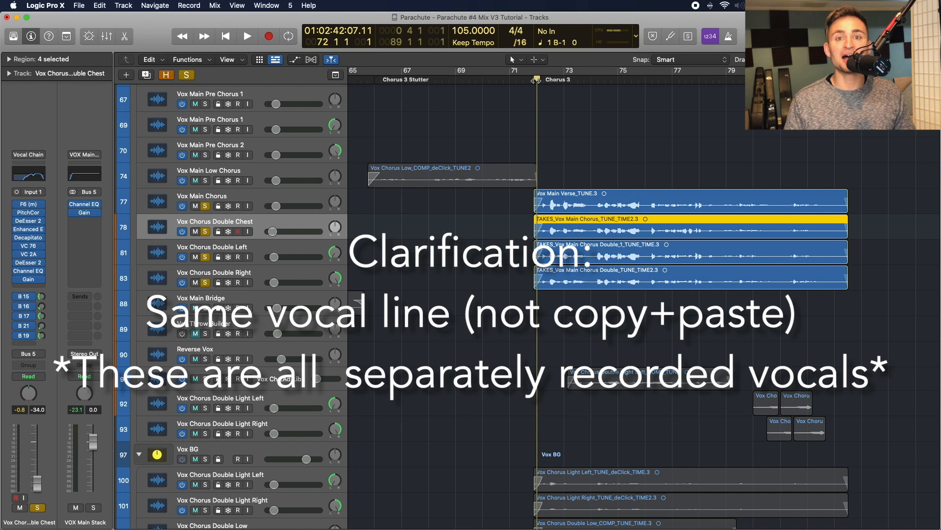
{"action": "key", "text": "space"}
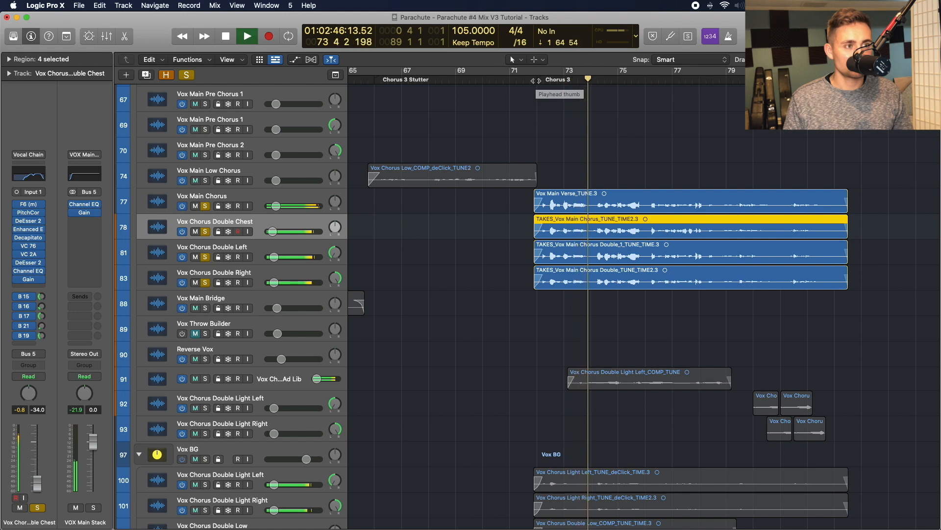
{"action": "key", "text": "space"}
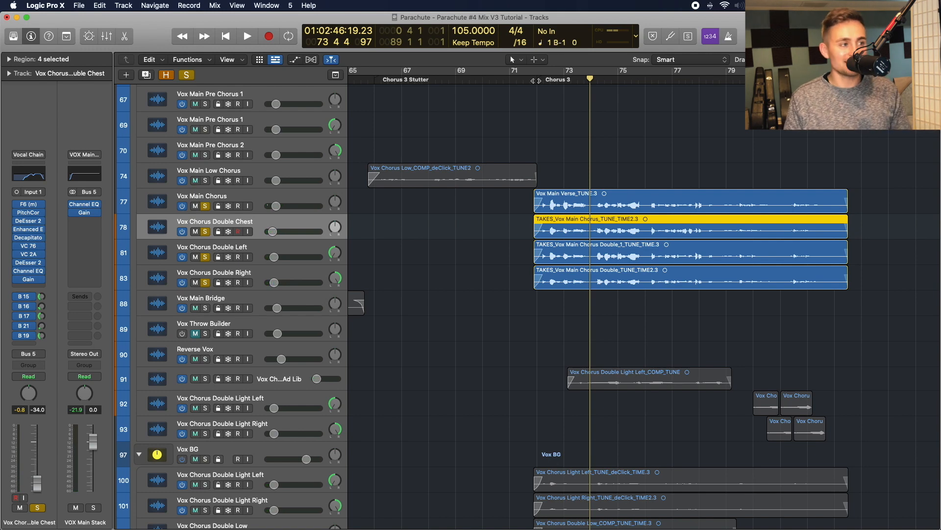
Step: Clear all existing solos and solo the Vox Chorus Double Light Left and Double Light Right tracks in the Vox BG stack
{"action": "scroll", "coordinate": [456, 253], "scroll_direction": "down", "scroll_amount": 8}
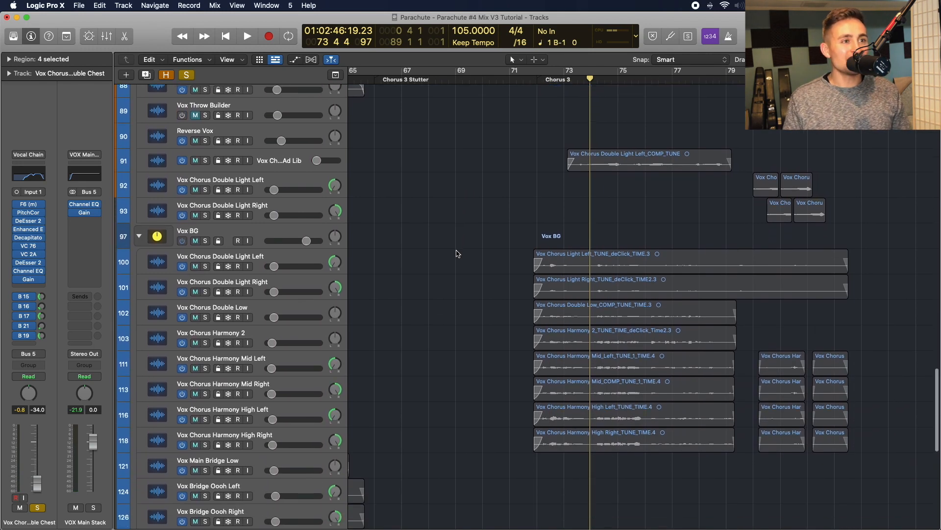
{"action": "scroll", "coordinate": [456, 254], "scroll_direction": "up", "scroll_amount": 2}
{"action": "left_click", "coordinate": [297, 211]}
{"action": "scroll", "coordinate": [297, 212], "scroll_direction": "up", "scroll_amount": 2}
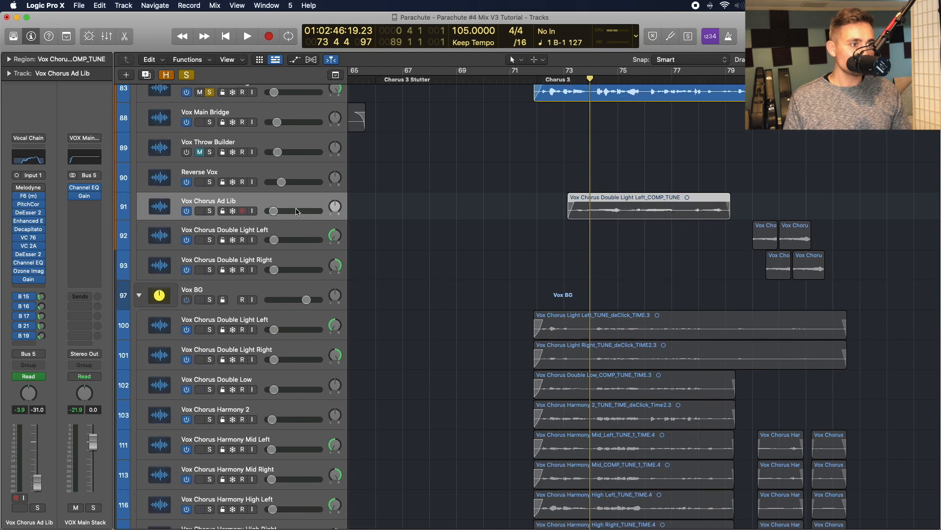
{"action": "scroll", "coordinate": [297, 211], "scroll_direction": "down", "scroll_amount": 5}
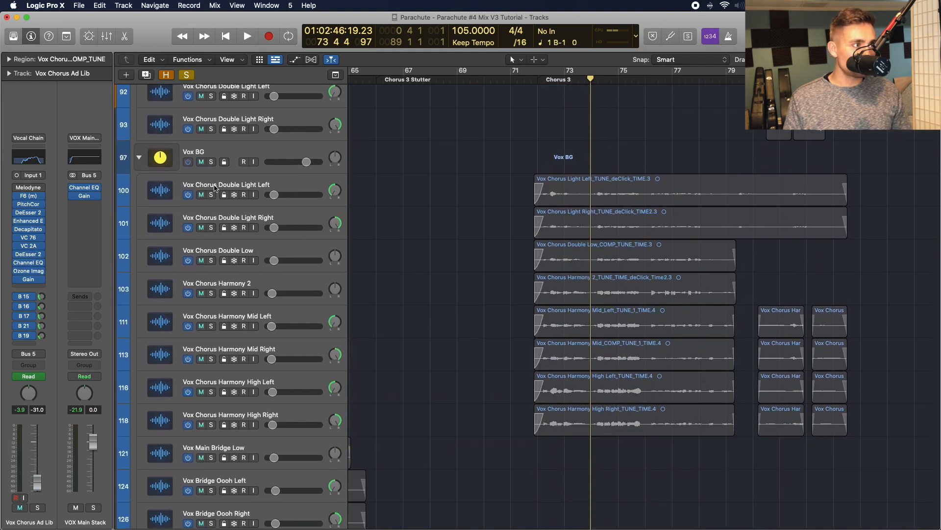
{"action": "left_click", "coordinate": [212, 195]}
{"action": "left_click", "coordinate": [212, 195]}
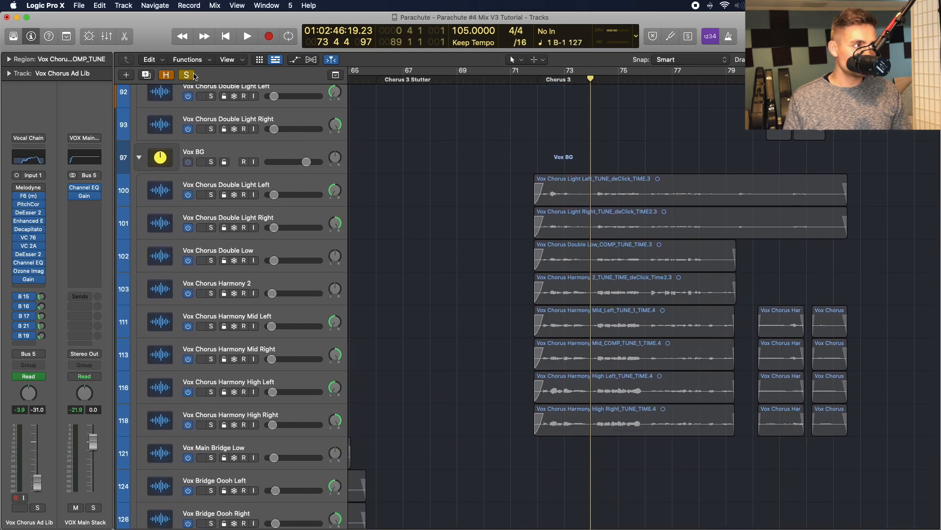
{"action": "key", "text": "super+a"}
{"action": "left_click_drag", "start_coordinate": [211, 195], "coordinate": [211, 220]}
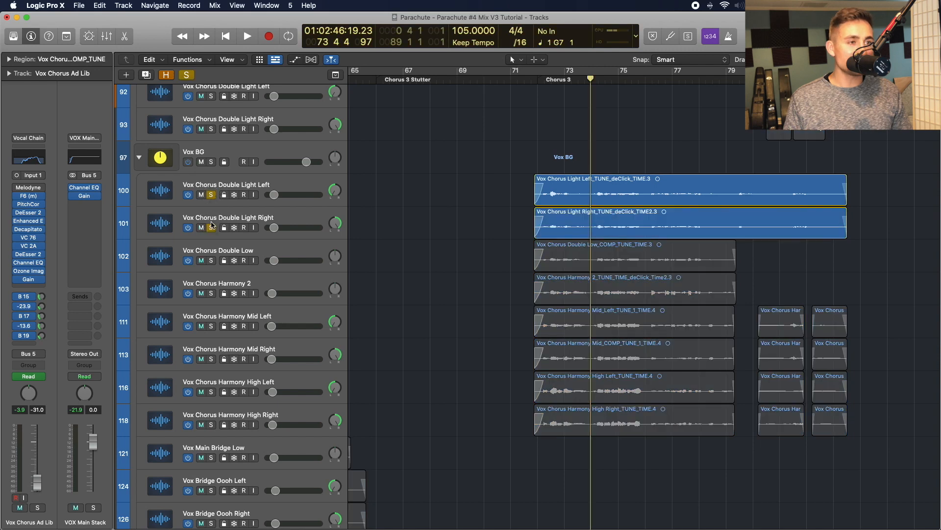
Step: Select the Vox BG stack, inspect the curves of its Channel EQs, and close both EQ windows
{"action": "left_click", "coordinate": [271, 182]}
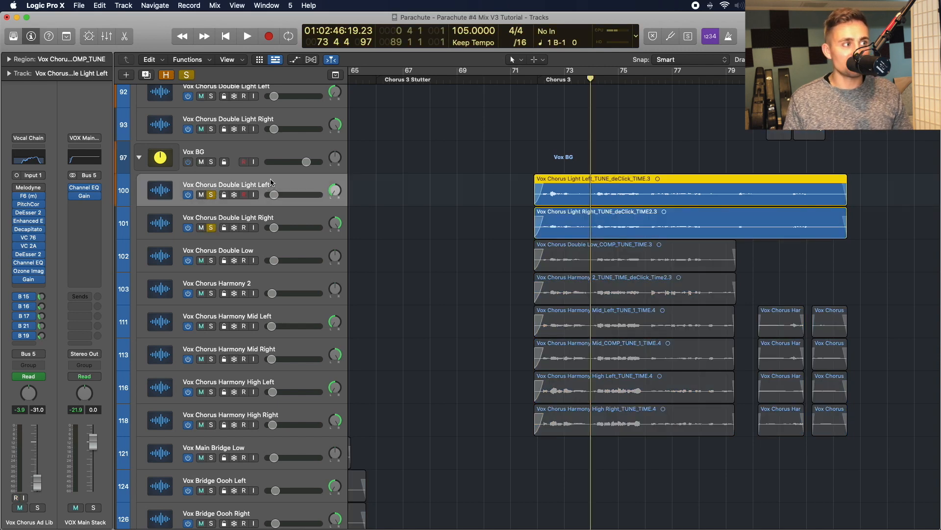
{"action": "key", "text": "Up"}
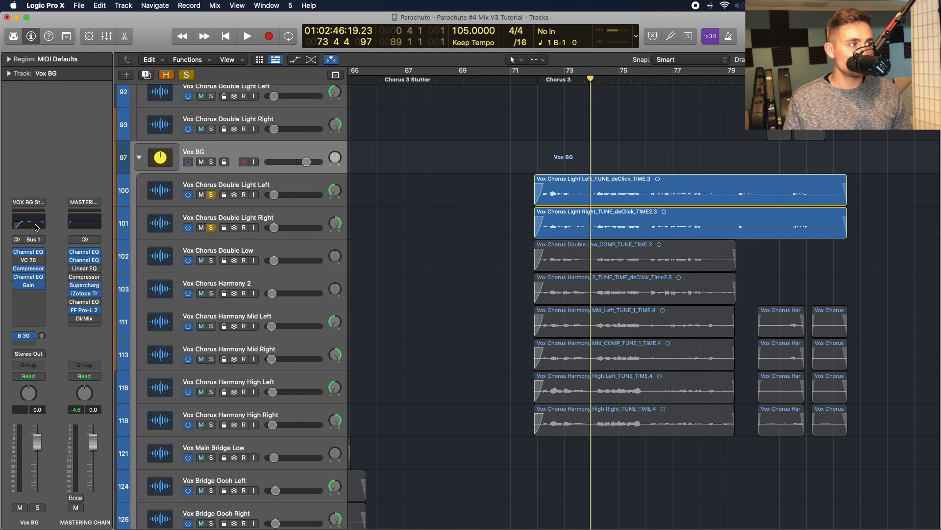
{"action": "left_click", "coordinate": [28, 251]}
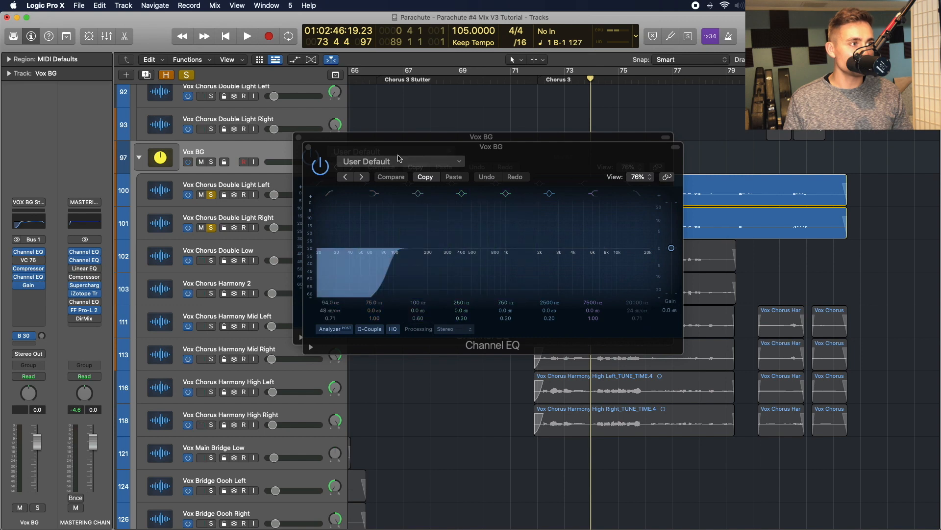
{"action": "left_click_drag", "start_coordinate": [398, 148], "coordinate": [361, 329]}
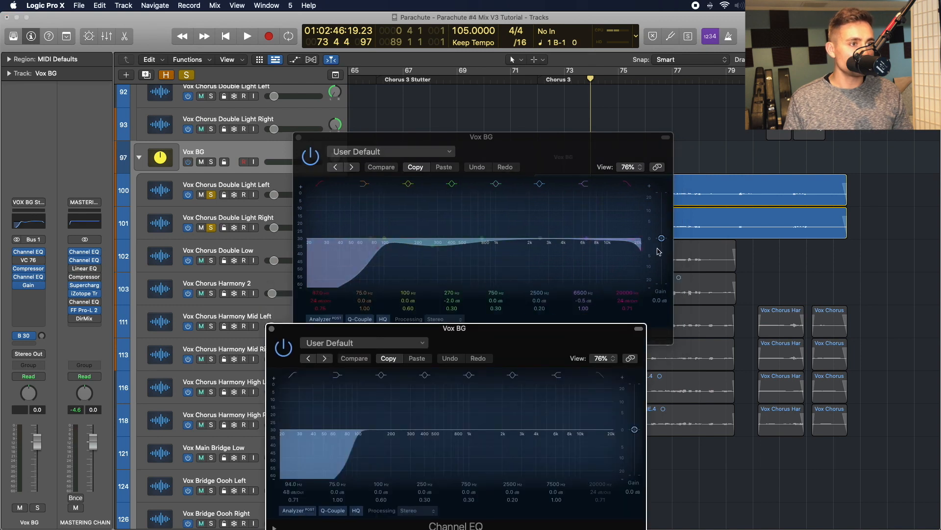
{"action": "left_click", "coordinate": [271, 328]}
{"action": "left_click", "coordinate": [299, 138]}
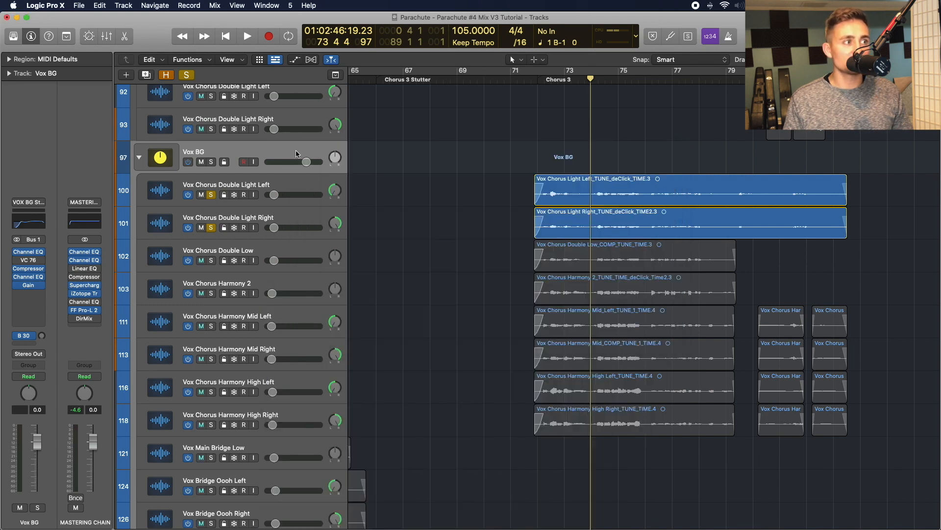
Step: Inspect the Channel EQ on the Vox BG stack's Vox Chorus Double Light Left track and close it
{"action": "left_click", "coordinate": [275, 183]}
{"action": "left_click", "coordinate": [28, 270]}
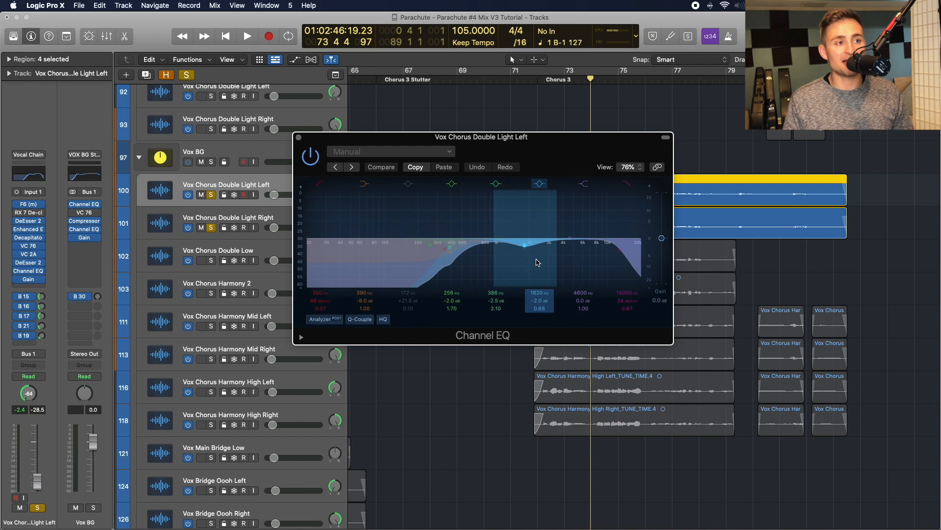
{"action": "left_click", "coordinate": [297, 137]}
Step: Play the soloed light double tracks from the start of Chorus 3
{"action": "left_click", "coordinate": [538, 79]}
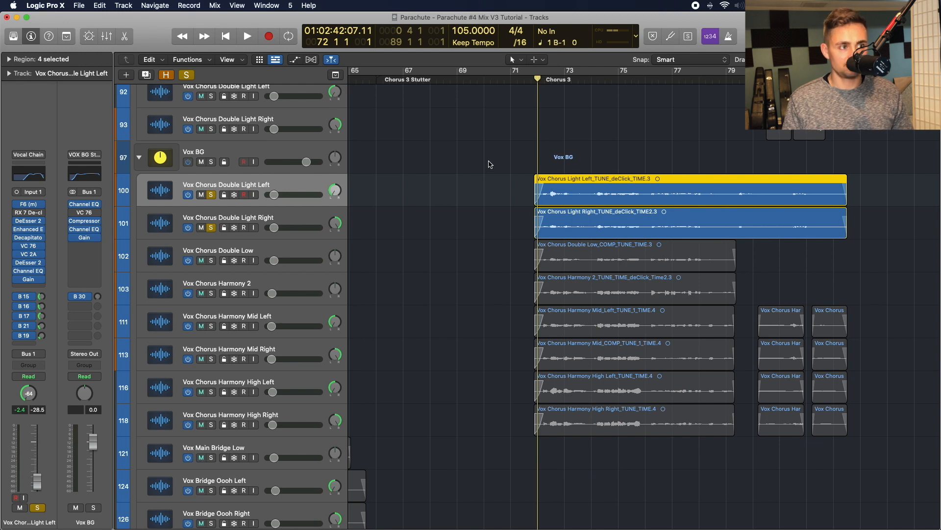
{"action": "key", "text": "space"}
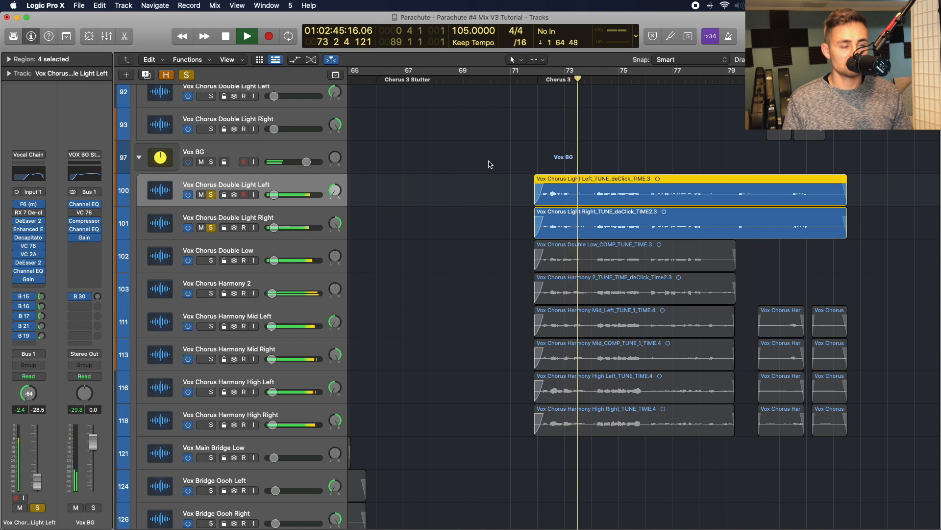
{"action": "key", "text": "space"}
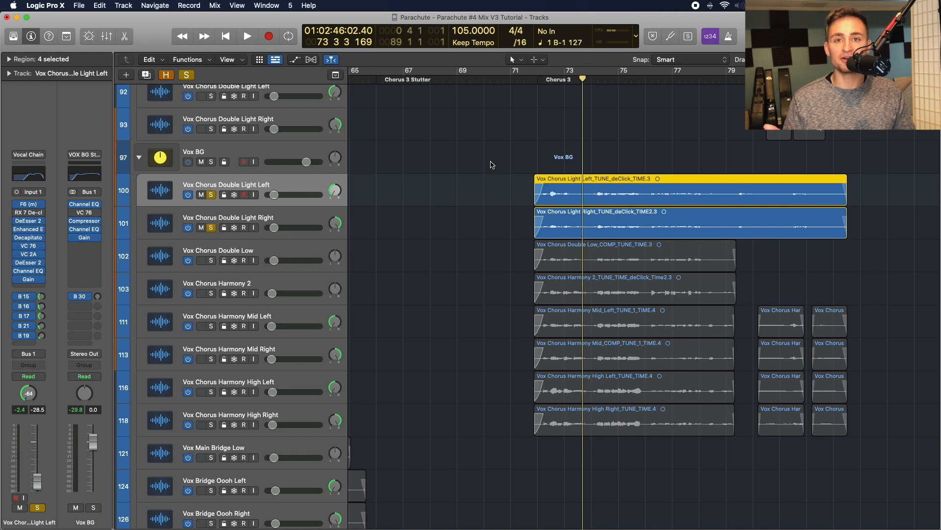
Step: Play from the start of Chorus 3 and add Vox Main Chorus, Double Chest, Double Left and Double Right to the soloed light doubles
{"action": "left_click", "coordinate": [543, 79]}
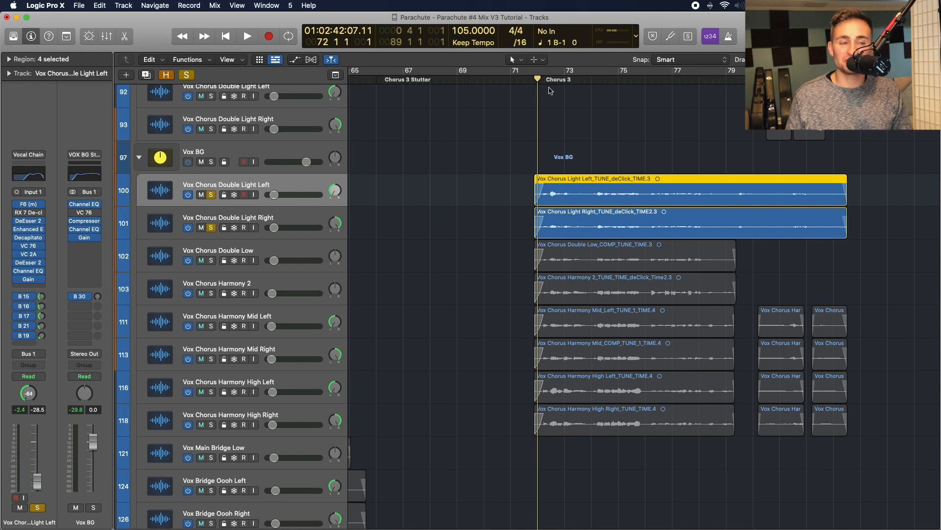
{"action": "key", "text": "space"}
{"action": "scroll", "coordinate": [559, 123], "scroll_direction": "up", "scroll_amount": 10}
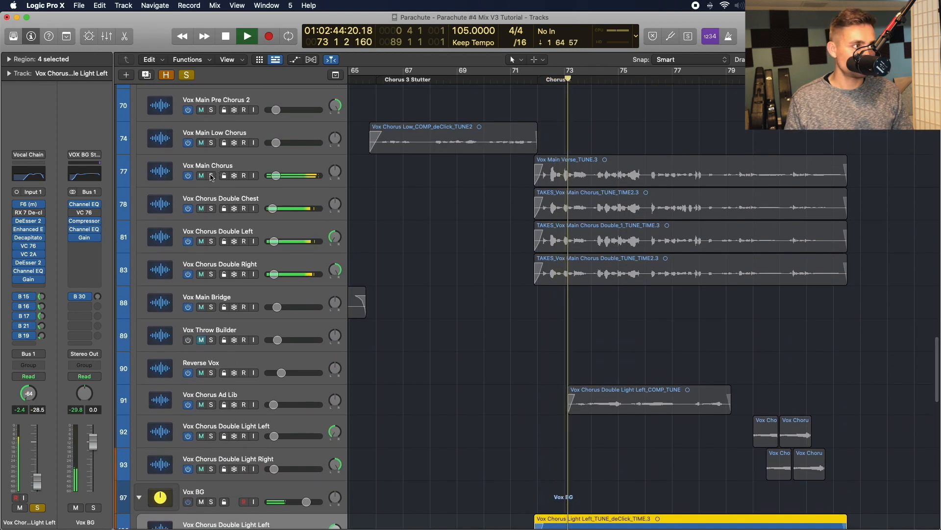
{"action": "left_click_drag", "start_coordinate": [211, 176], "coordinate": [212, 279]}
{"action": "scroll", "coordinate": [212, 277], "scroll_direction": "down", "scroll_amount": 10}
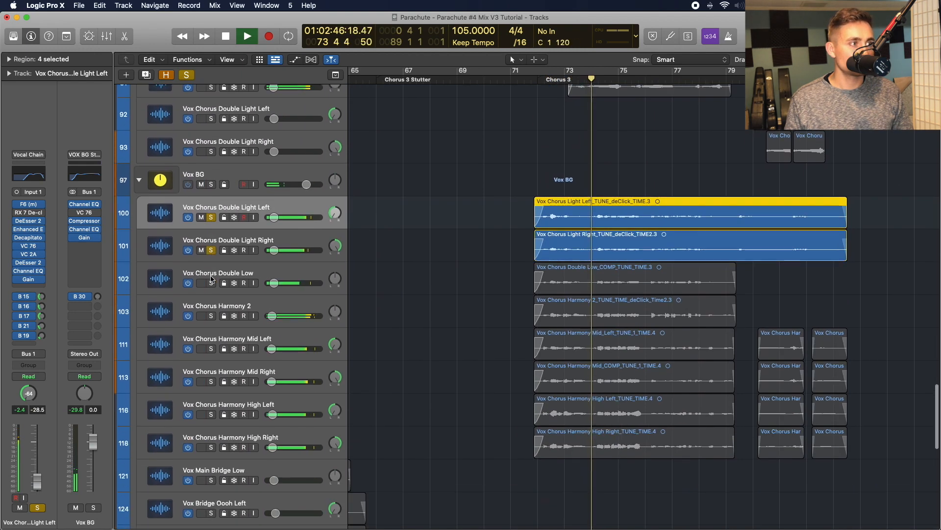
Step: Compare the chorus without and with the Vox BG stack's light doubles by toggling their solos during playback, and stop
{"action": "left_click", "coordinate": [211, 199]}
{"action": "left_click", "coordinate": [211, 233]}
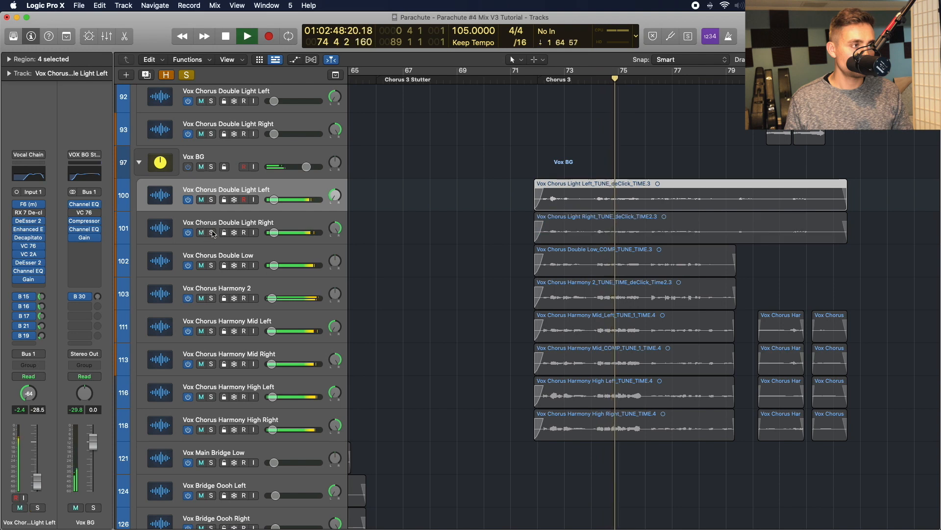
{"action": "left_click_drag", "start_coordinate": [212, 234], "coordinate": [212, 202]}
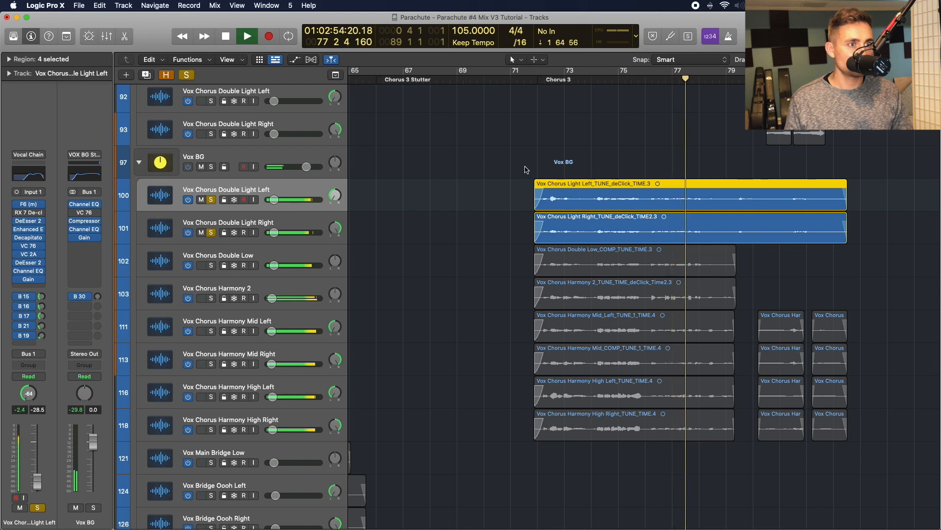
{"action": "key", "text": "space"}
{"action": "scroll", "coordinate": [524, 170], "scroll_direction": "down", "scroll_amount": 2}
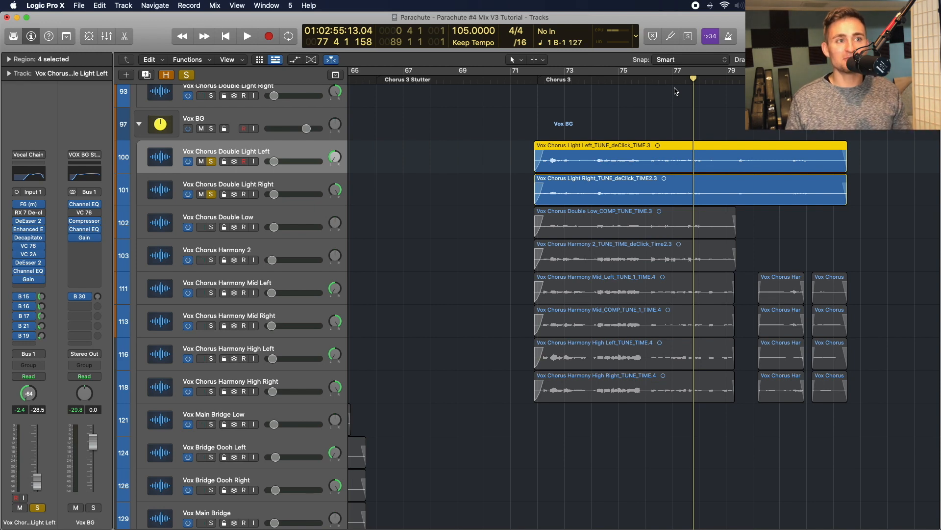
Step: Solo only the Vox Chorus Double Low track, select it, and audition it from the start of Chorus 3
{"action": "left_click", "coordinate": [659, 71]}
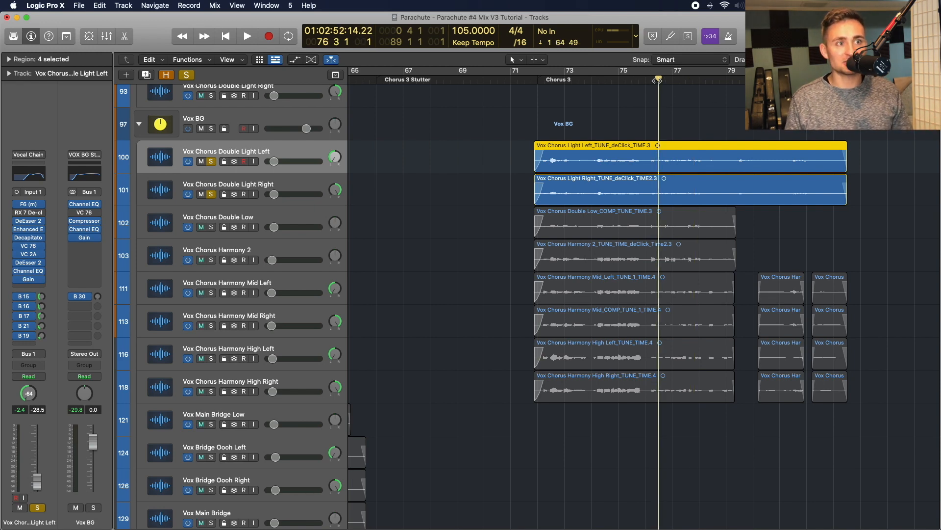
{"action": "left_click", "coordinate": [545, 79]}
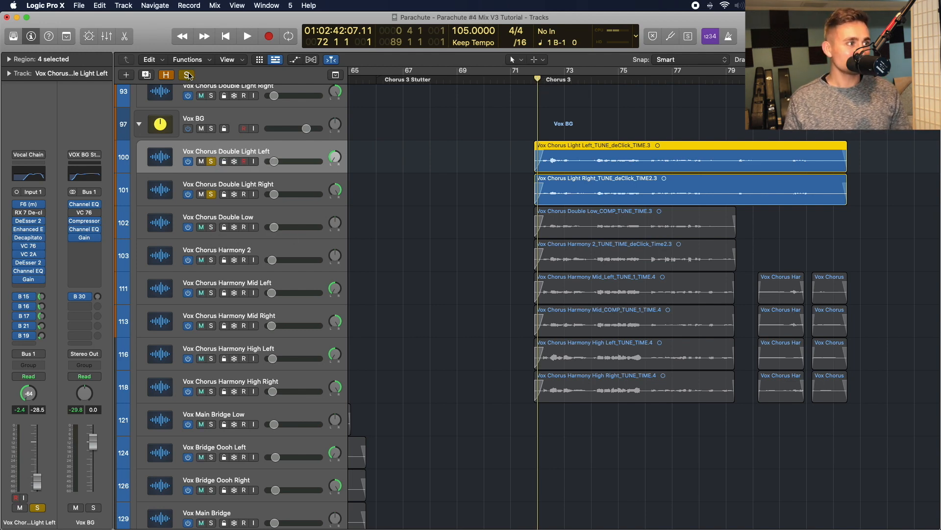
{"action": "left_click", "coordinate": [210, 227], "text": "alt"}
{"action": "left_click", "coordinate": [211, 259]}
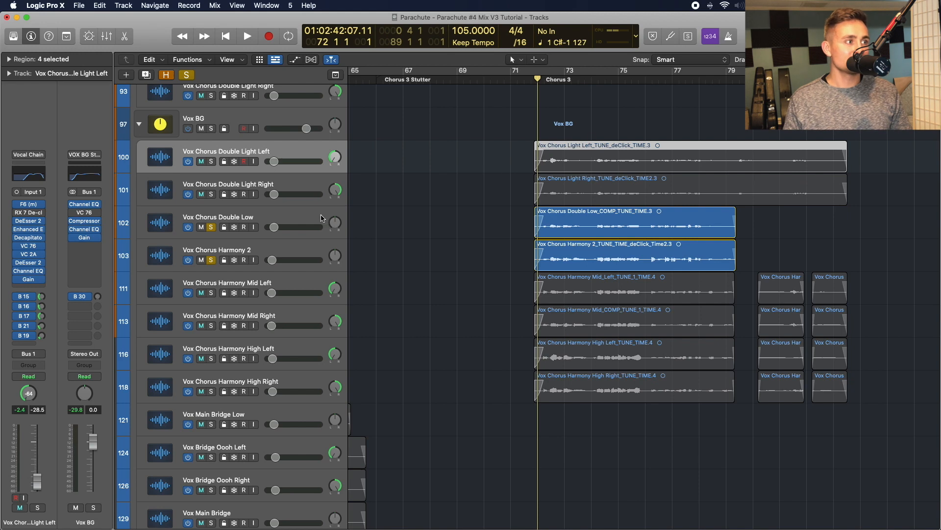
{"action": "left_click", "coordinate": [211, 260]}
{"action": "left_click", "coordinate": [263, 219]}
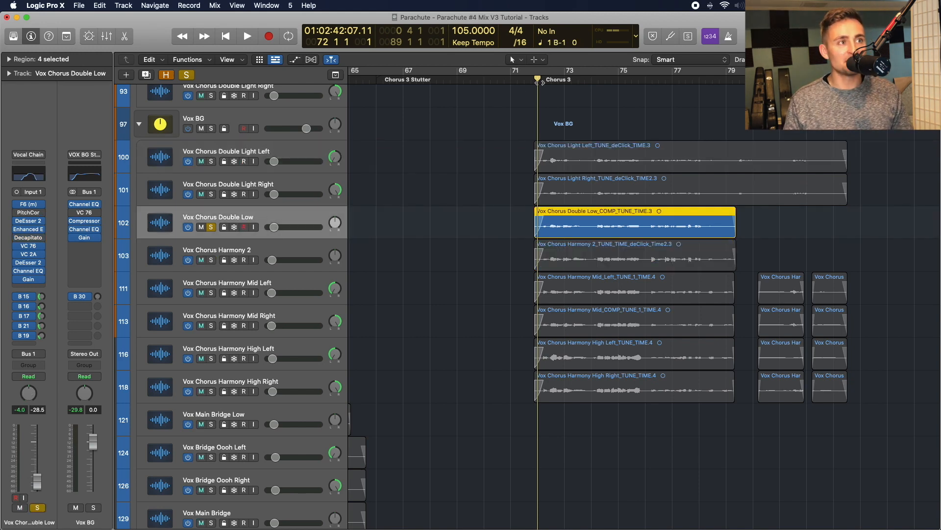
{"action": "scroll", "coordinate": [536, 142], "scroll_direction": "down", "scroll_amount": 3}
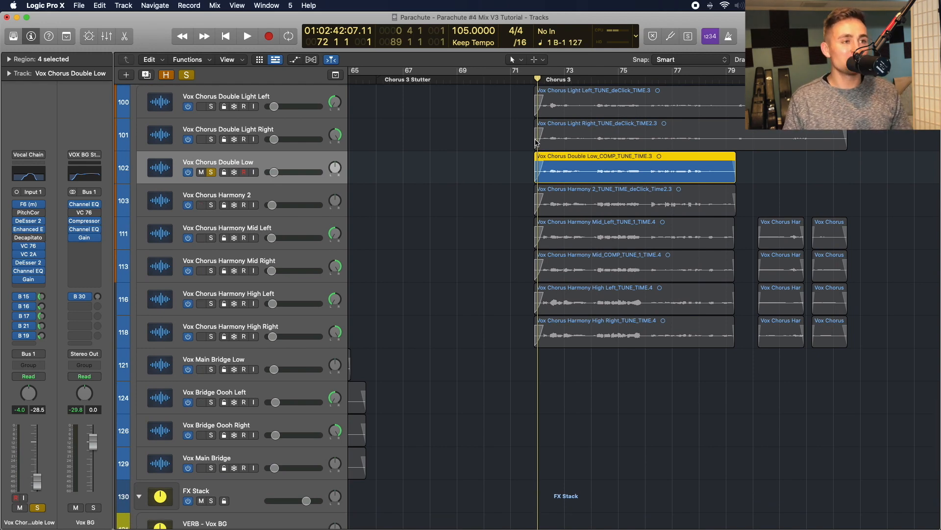
{"action": "key", "text": "space"}
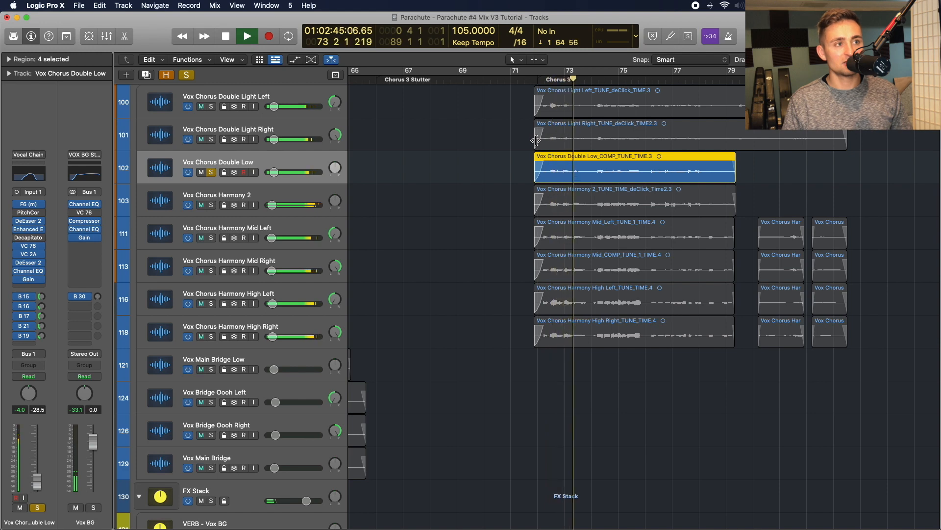
{"action": "key", "text": "space"}
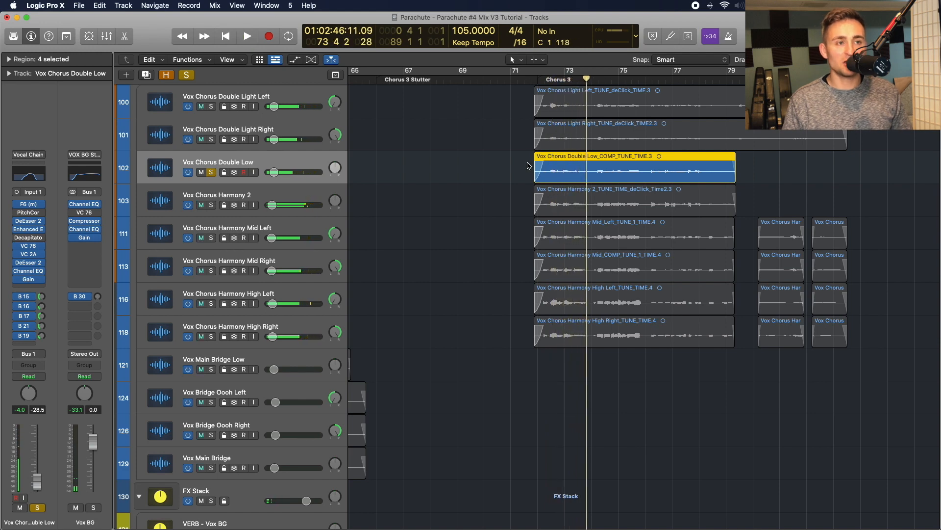
Step: Add the Vox BG stack's Double Light Left and Right tracks to the soloed Double Low and audition all three together
{"action": "scroll", "coordinate": [529, 166], "scroll_direction": "up", "scroll_amount": 2}
{"action": "scroll", "coordinate": [269, 241], "scroll_direction": "up", "scroll_amount": 3}
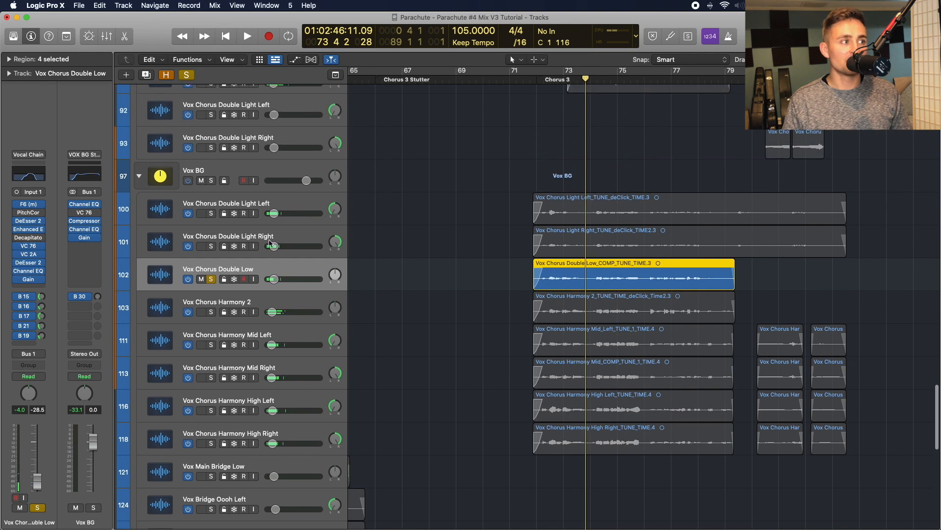
{"action": "left_click_drag", "start_coordinate": [212, 214], "coordinate": [211, 244]}
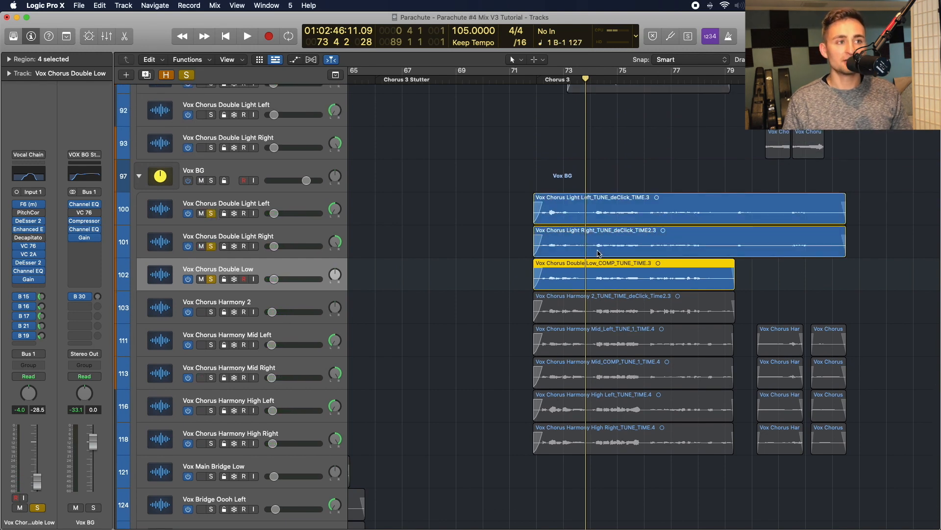
{"action": "key", "text": "space"}
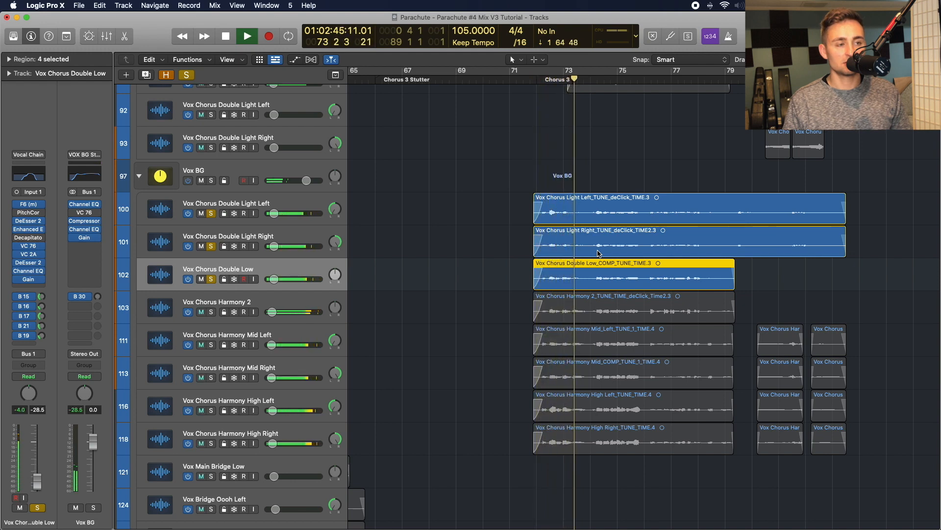
{"action": "scroll", "coordinate": [598, 253], "scroll_direction": "down", "scroll_amount": 2}
{"action": "key", "text": "space"}
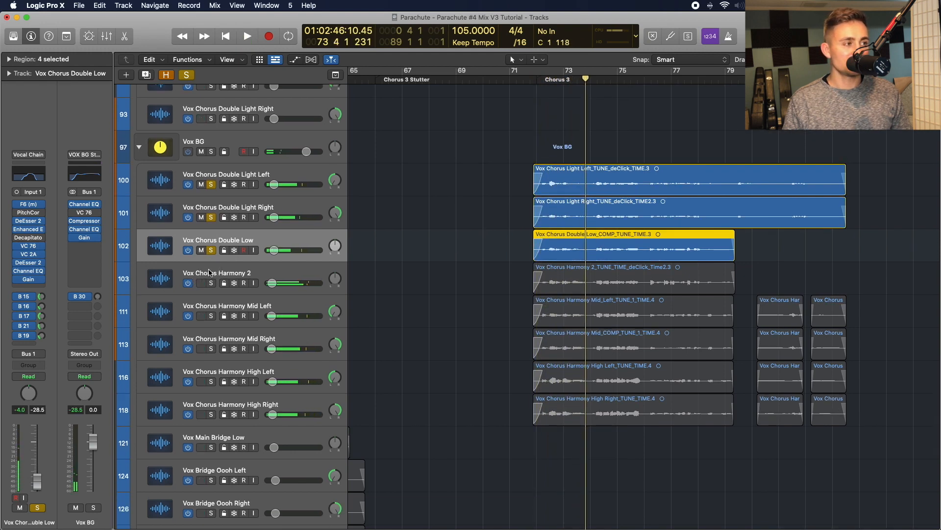
Step: Clear the double solos, solo Vox Chorus Harmony 2, Harmony Mid Left and Harmony Mid Right, and audition them
{"action": "left_click", "coordinate": [209, 273]}
{"action": "left_click_drag", "start_coordinate": [212, 185], "coordinate": [212, 251]}
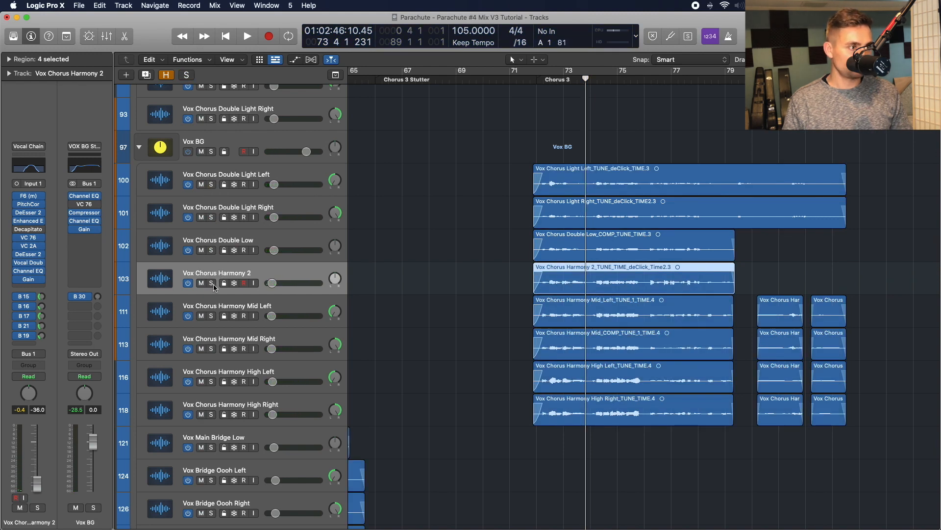
{"action": "left_click_drag", "start_coordinate": [214, 288], "coordinate": [214, 351]}
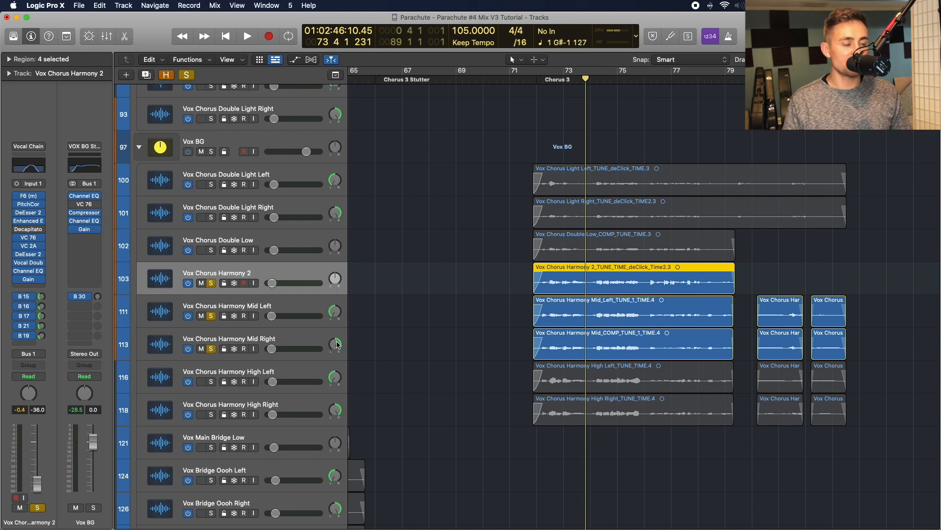
{"action": "key", "text": "space"}
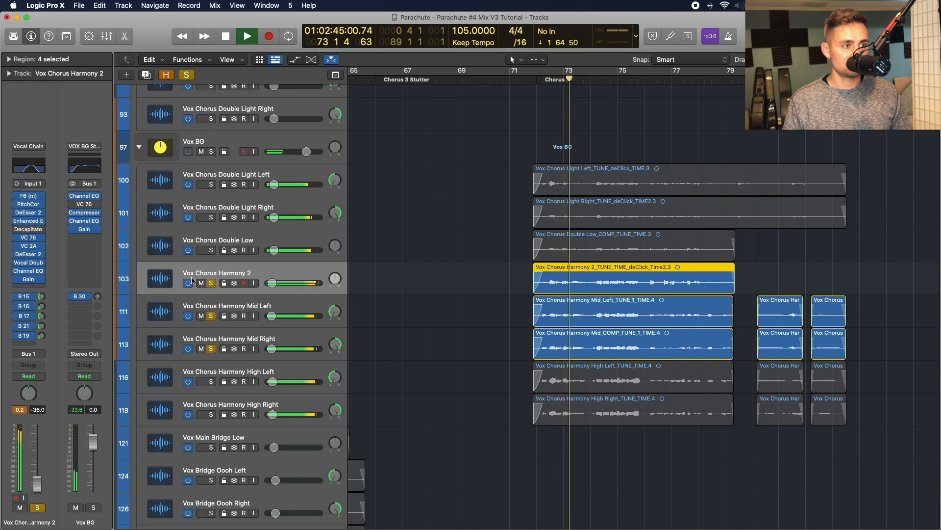
{"action": "key", "text": "space"}
Step: Reduce the solo to Vox Chorus Harmony 2 alone and audition it
{"action": "left_click", "coordinate": [211, 283]}
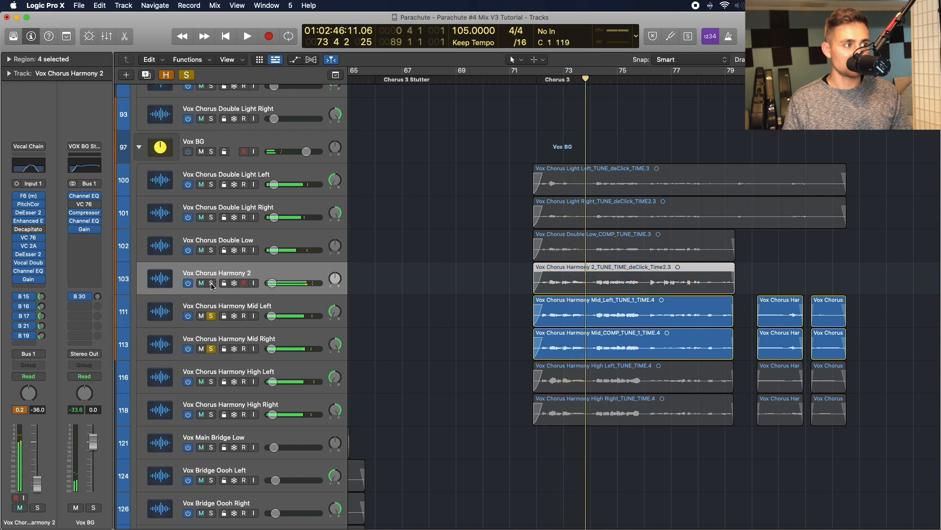
{"action": "left_click", "coordinate": [210, 316]}
{"action": "left_click", "coordinate": [211, 284]}
{"action": "key", "text": "space"}
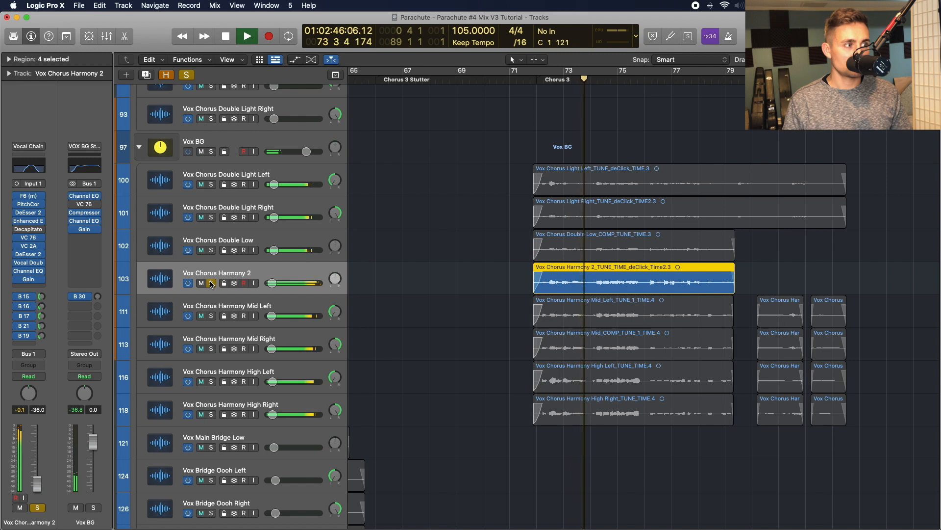
{"action": "key", "text": "space"}
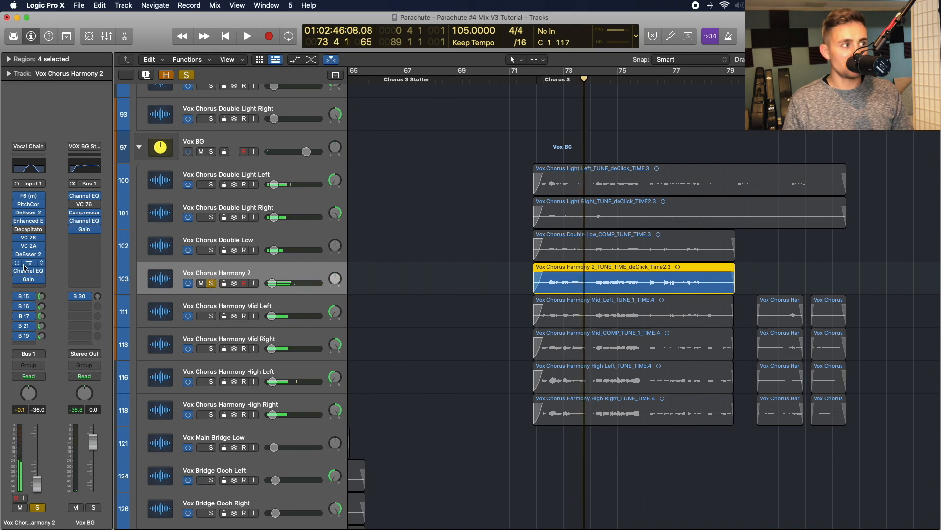
Step: Show the Vocal Doubler's Mono->Stereo option on Vox Chorus Harmony 2, leaving its plug-ins unchanged
{"action": "left_click", "coordinate": [42, 262]}
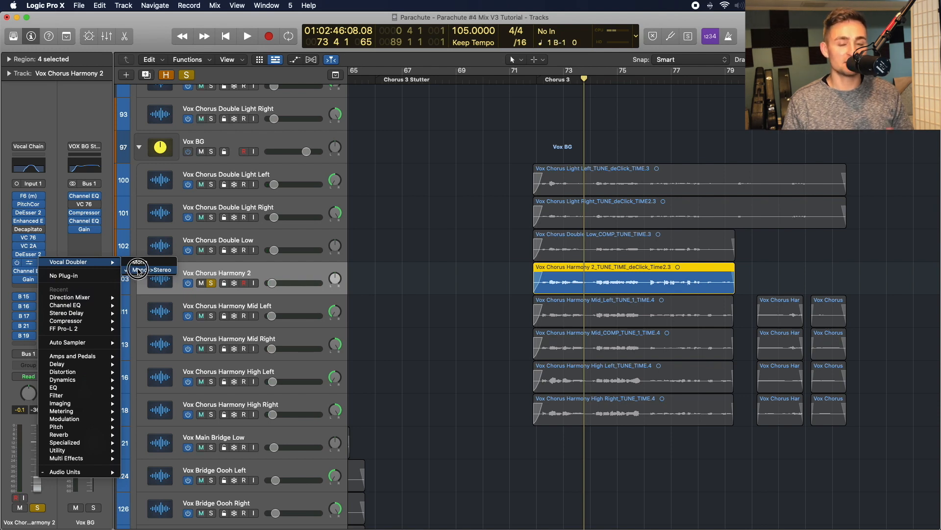
{"action": "left_click", "coordinate": [65, 237]}
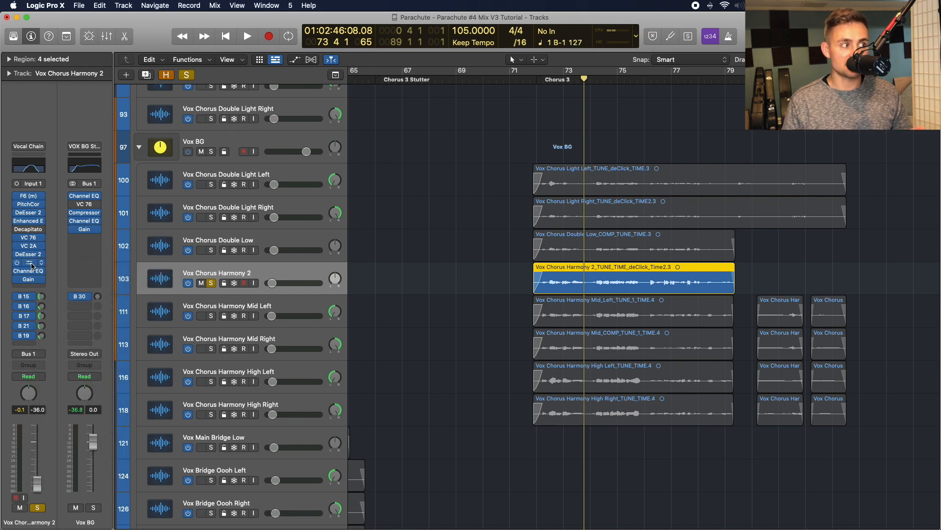
{"action": "left_click", "coordinate": [42, 273]}
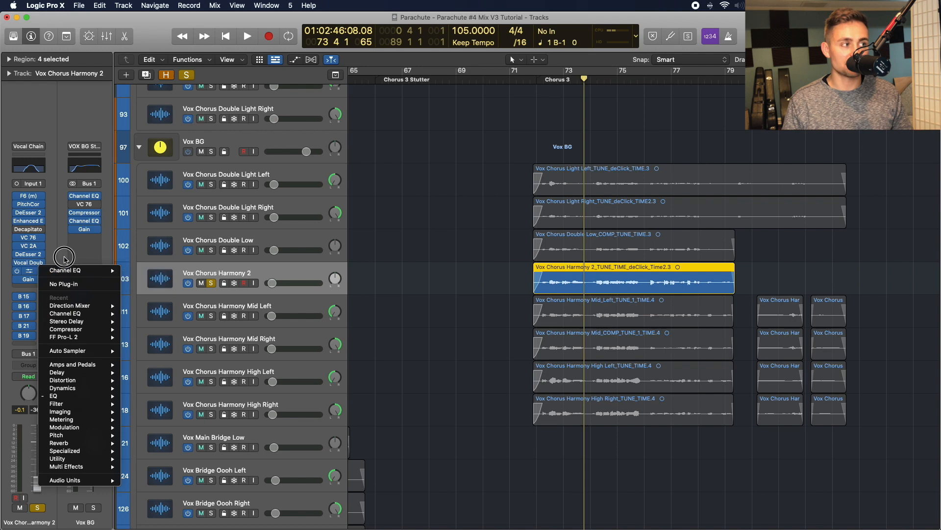
{"action": "left_click", "coordinate": [64, 269]}
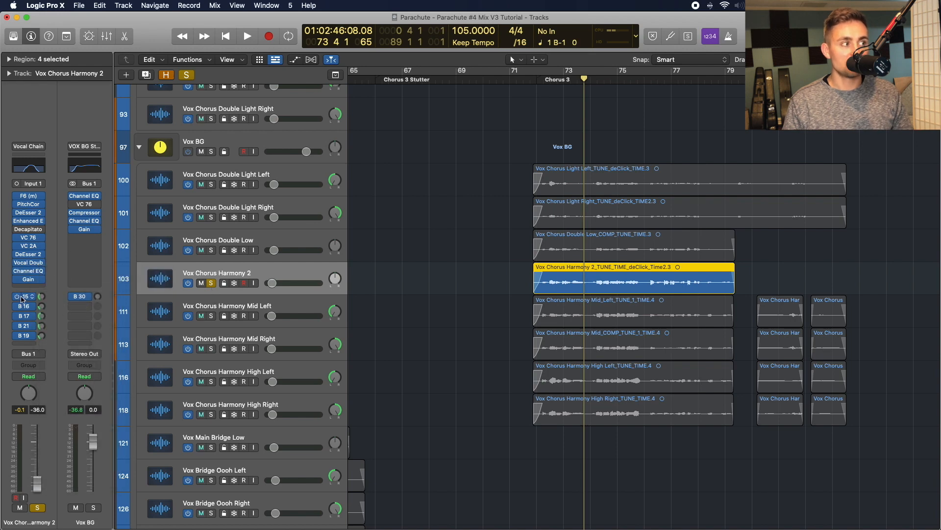
Step: Select Vox Chorus Harmony Mid Left, add both mid harmony tracks to the solo with Harmony 2, and play them
{"action": "left_click", "coordinate": [217, 312]}
{"action": "left_click", "coordinate": [211, 316]}
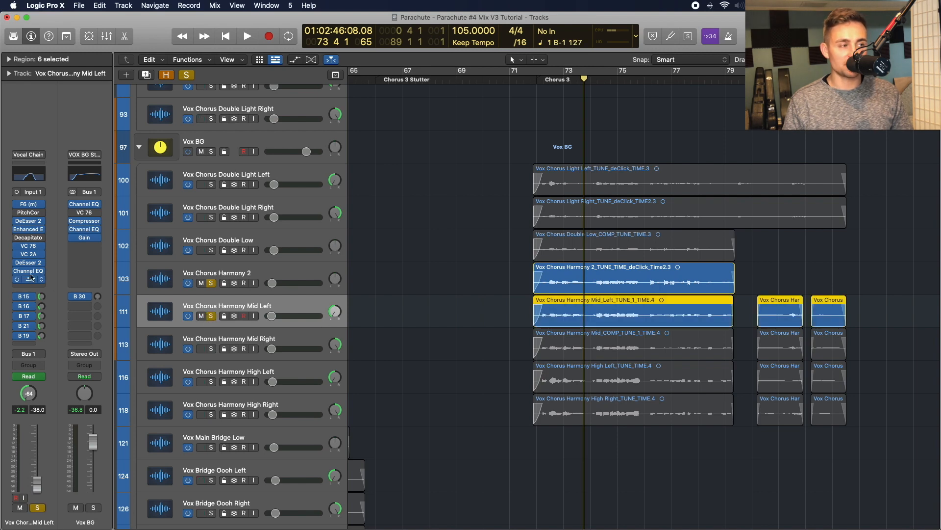
{"action": "left_click", "coordinate": [212, 349]}
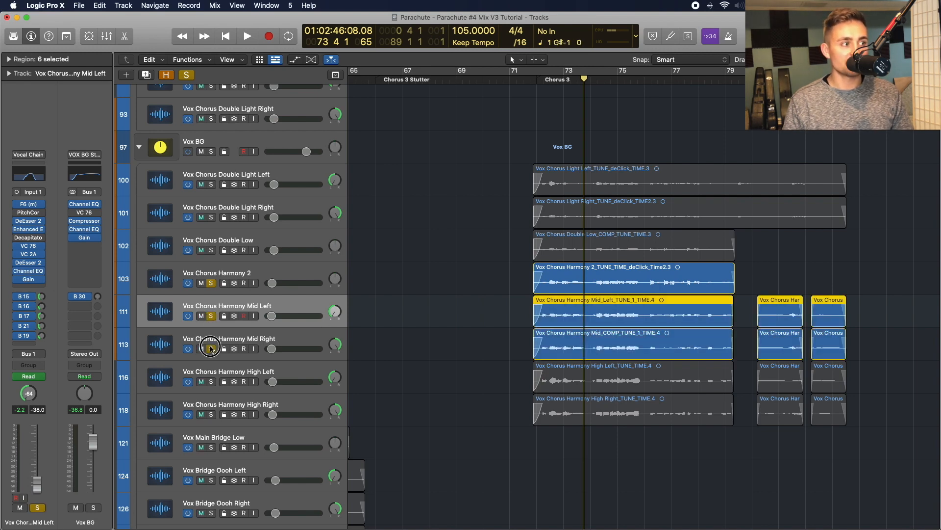
{"action": "key", "text": "space"}
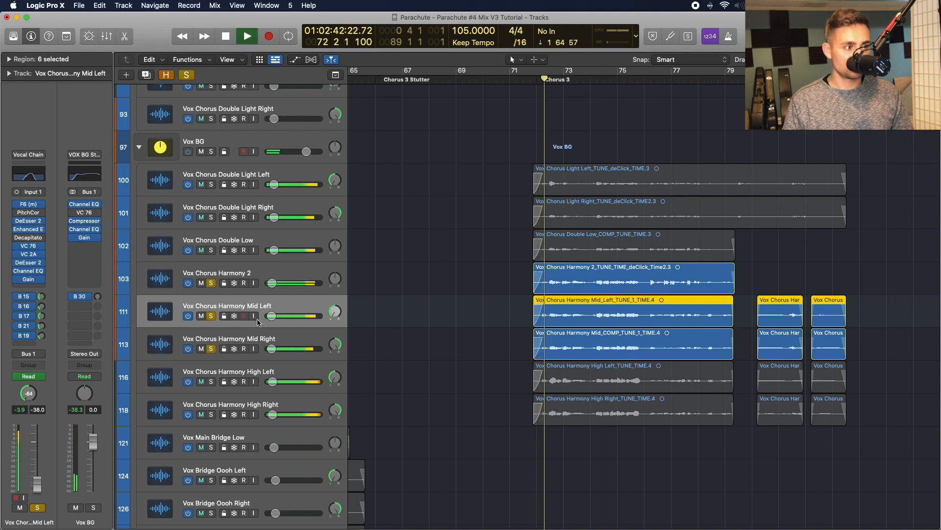
Step: Stop playback, add Vox Chorus Harmony High Left and High Right to the soloed harmonies, and play the full harmony stack
{"action": "scroll", "coordinate": [240, 343], "scroll_direction": "down", "scroll_amount": 3}
{"action": "left_click", "coordinate": [240, 343]}
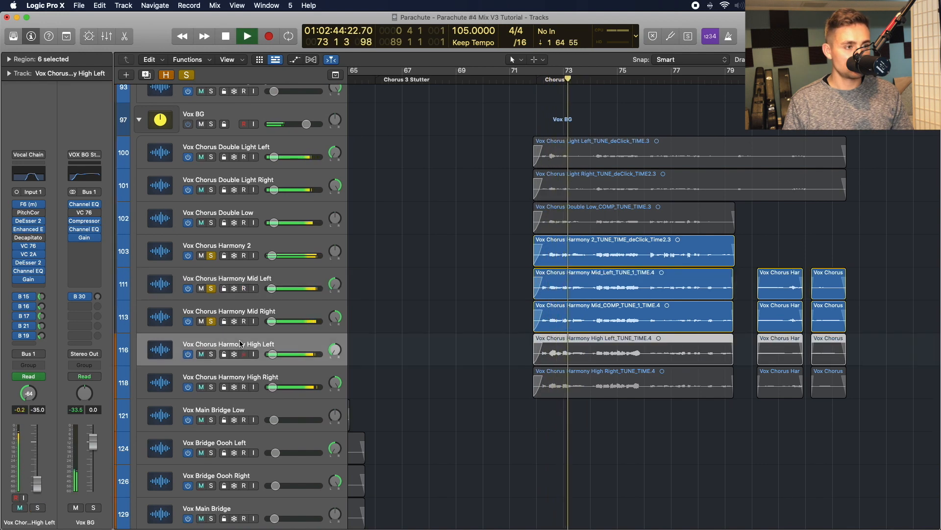
{"action": "key", "text": "space"}
{"action": "left_click", "coordinate": [211, 354]}
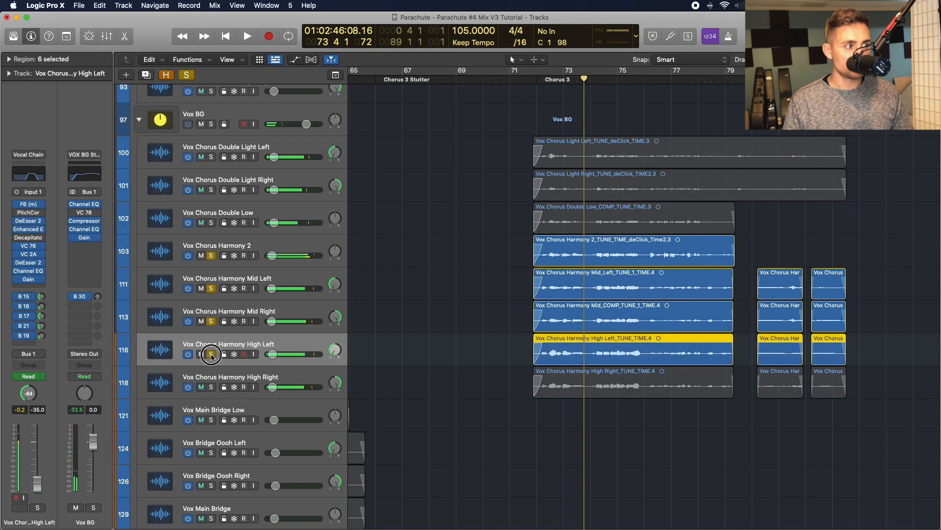
{"action": "left_click", "coordinate": [211, 387]}
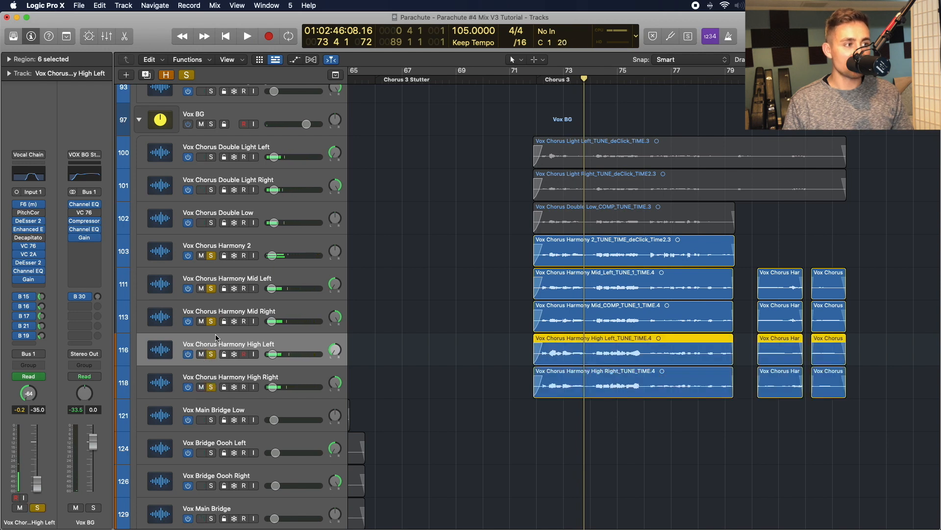
{"action": "key", "text": "shift+Return"}
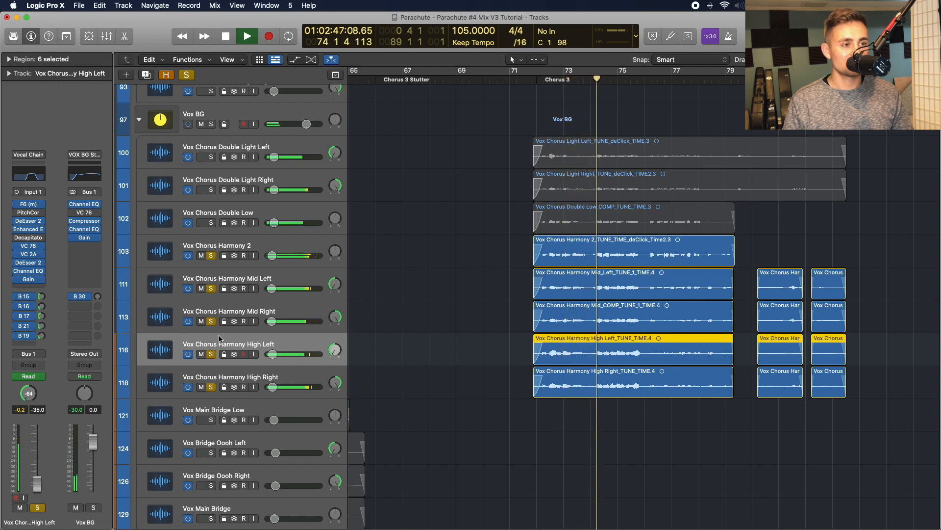
{"action": "scroll", "coordinate": [215, 304], "scroll_direction": "up", "scroll_amount": 5}
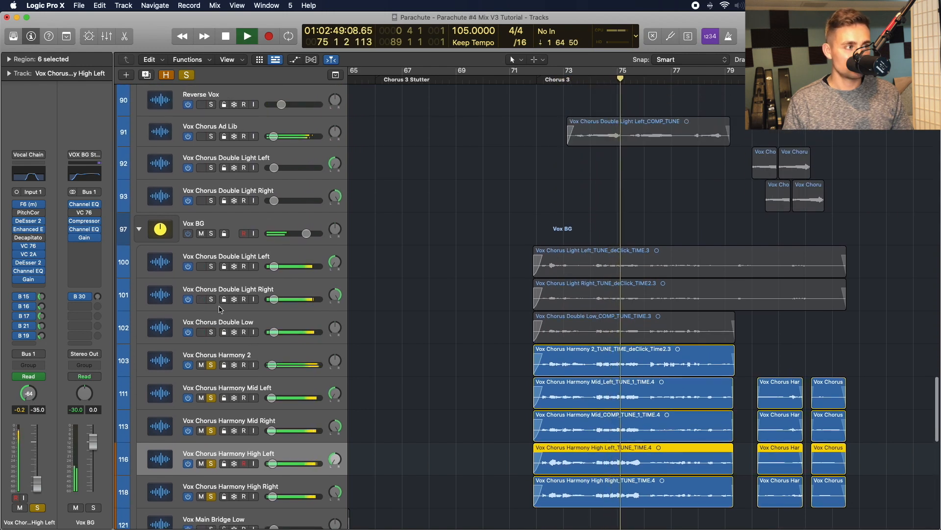
Step: Stop playback, solo the Vox BG stack with its Double Light Left, Double Light Right and Double Low tracks, and play the full background stack
{"action": "key", "text": "space"}
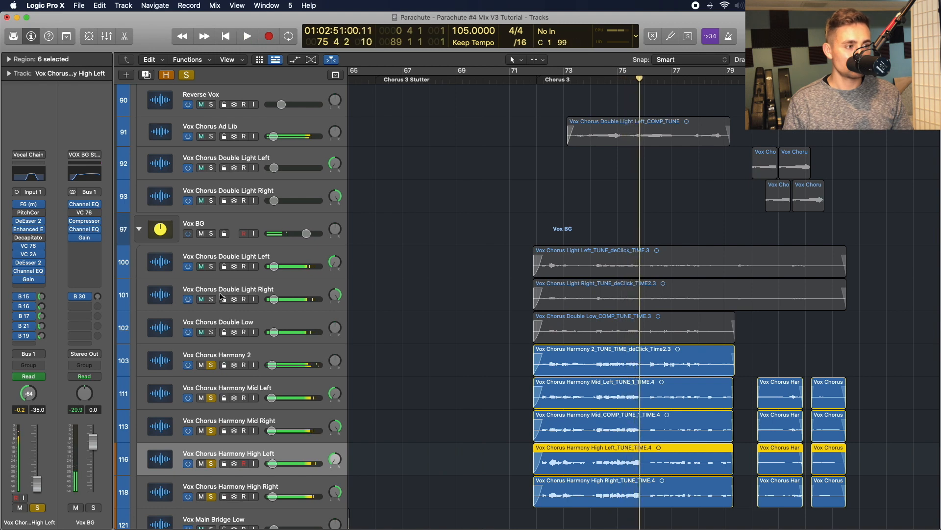
{"action": "scroll", "coordinate": [215, 362], "scroll_direction": "down", "scroll_amount": 1}
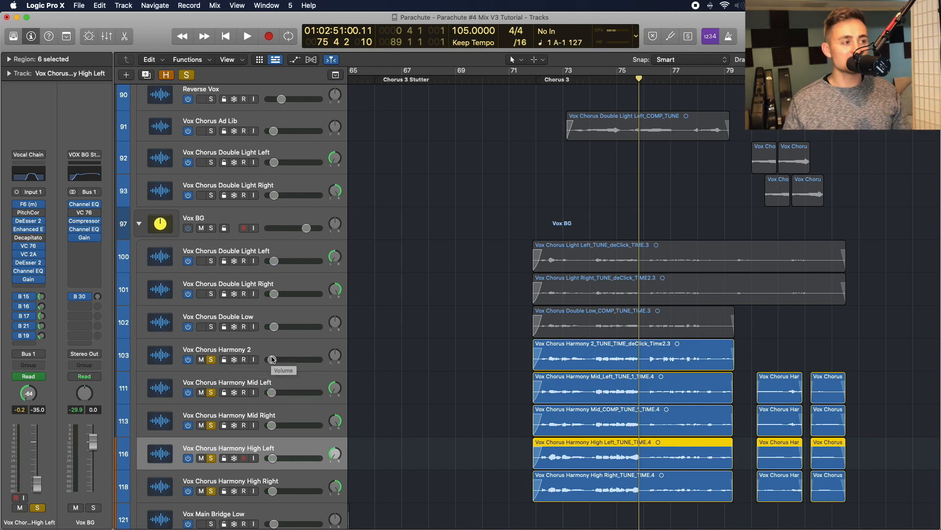
{"action": "left_click_drag", "start_coordinate": [211, 261], "coordinate": [212, 332]}
{"action": "scroll", "coordinate": [213, 235], "scroll_direction": "down", "scroll_amount": 5}
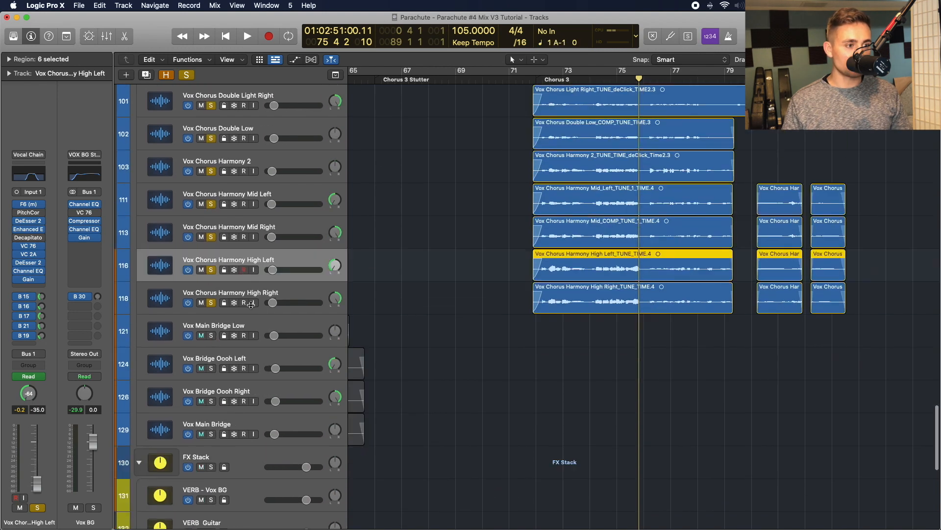
{"action": "scroll", "coordinate": [213, 235], "scroll_direction": "up", "scroll_amount": 5}
{"action": "left_click", "coordinate": [215, 223]}
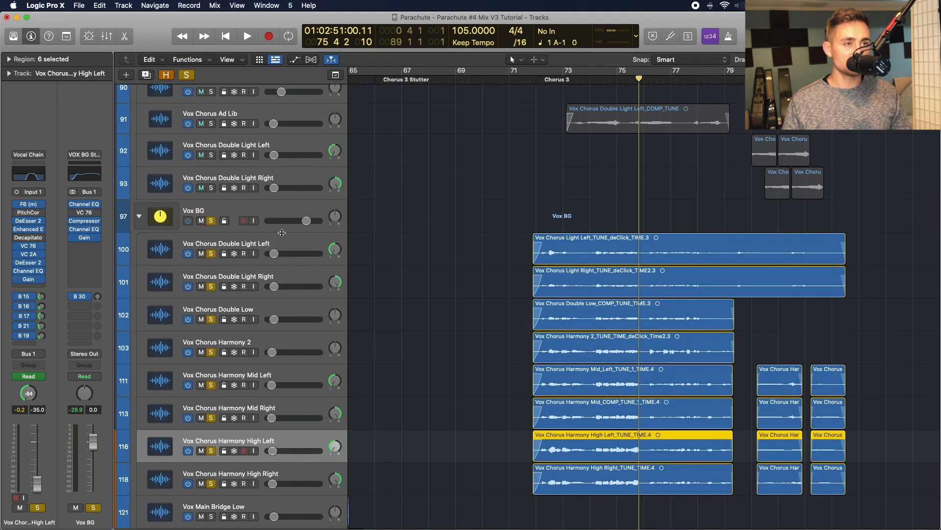
{"action": "key", "text": "space"}
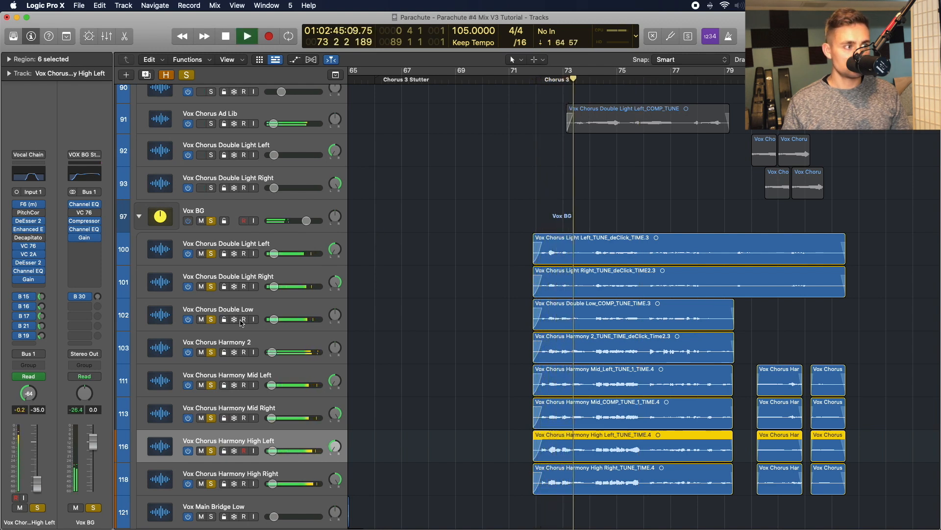
Step: Take Vox Chorus Double Low and Vox Chorus Harmony 2 out of the solo during playback, stop, and solo both again
{"action": "left_click", "coordinate": [211, 320]}
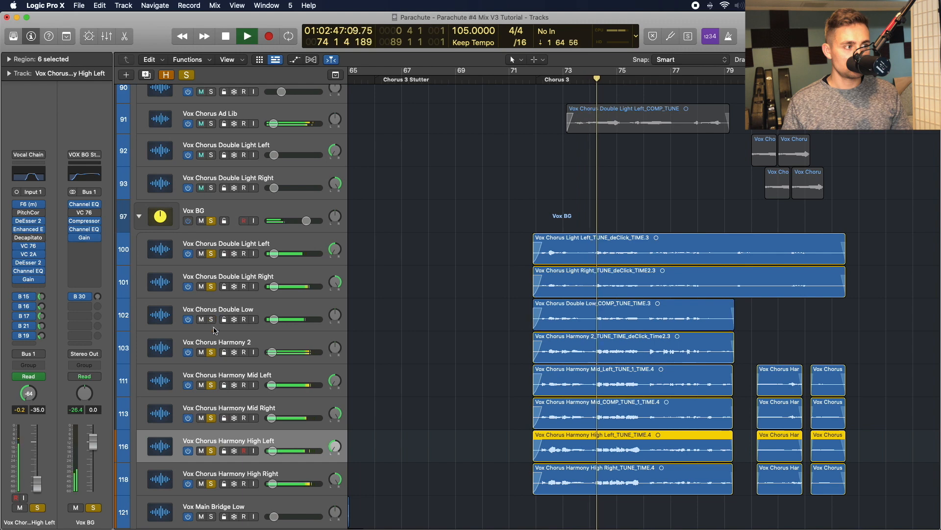
{"action": "left_click", "coordinate": [212, 352]}
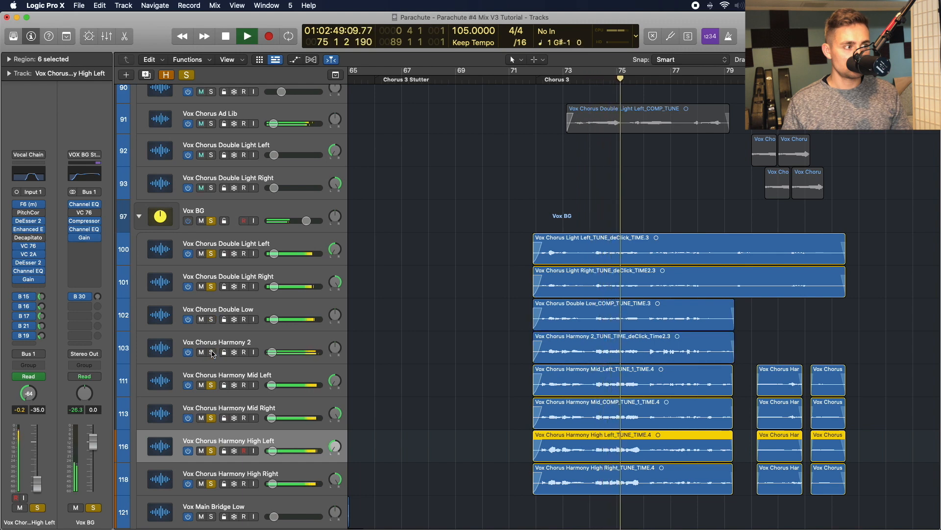
{"action": "key", "text": "space"}
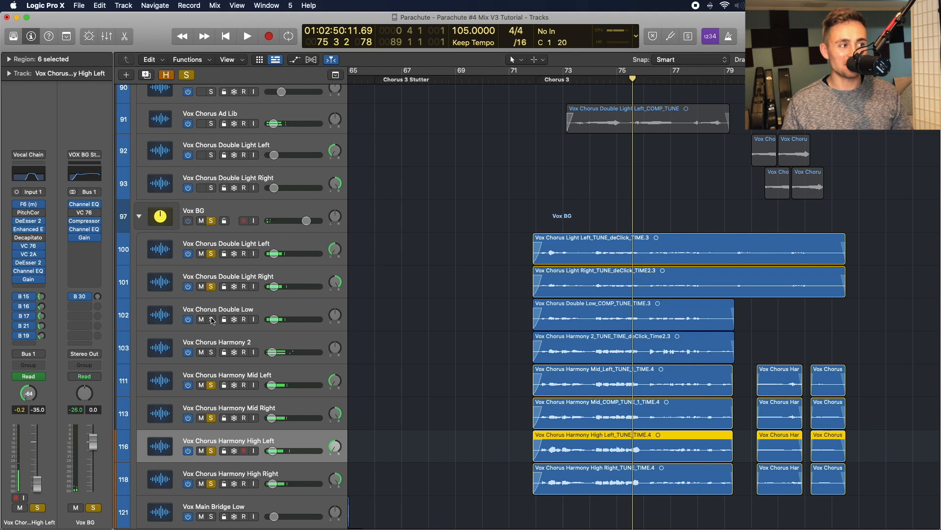
{"action": "left_click", "coordinate": [211, 319]}
{"action": "left_click", "coordinate": [212, 352]}
Step: Play the chorus and add Vox Main Chorus, Double Chest, Double Left and Double Right to the soloed background stack one after another
{"action": "scroll", "coordinate": [211, 353], "scroll_direction": "up", "scroll_amount": 4}
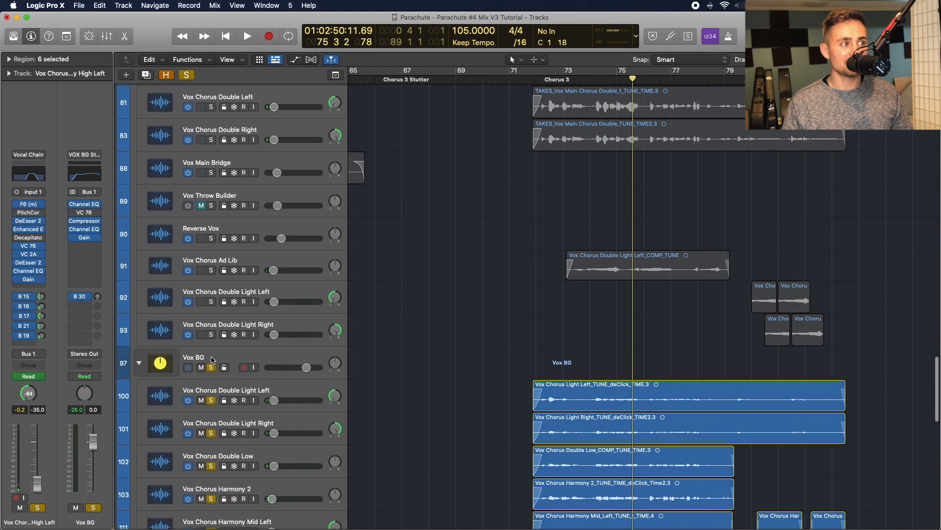
{"action": "key", "text": "space"}
{"action": "scroll", "coordinate": [212, 360], "scroll_direction": "up", "scroll_amount": 7}
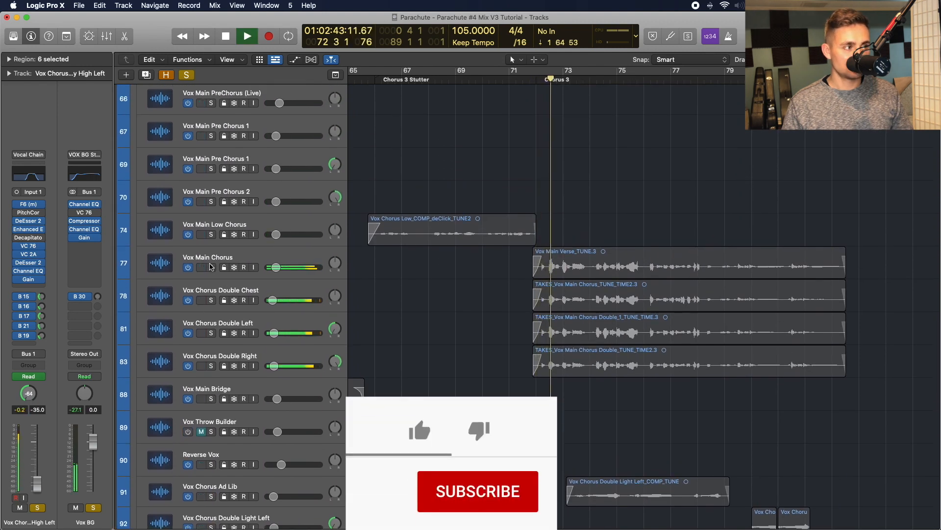
{"action": "left_click", "coordinate": [211, 268]}
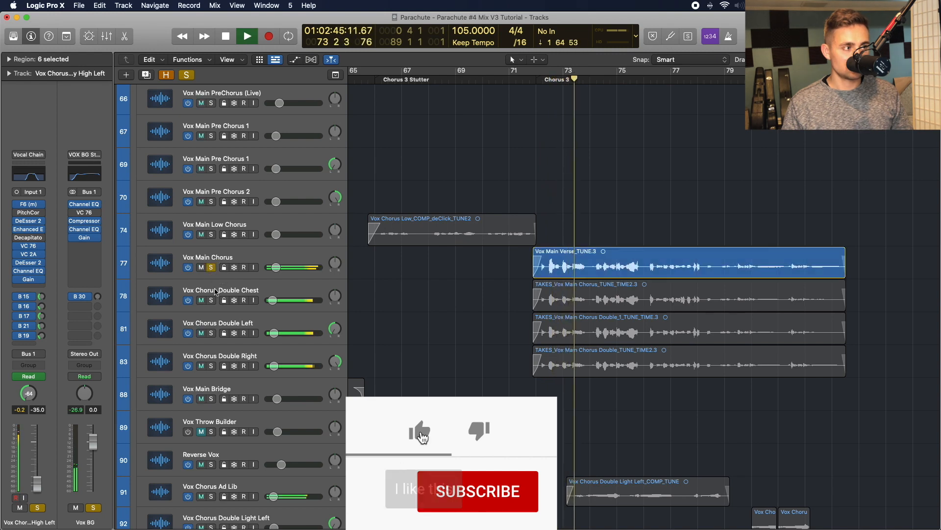
{"action": "left_click", "coordinate": [211, 300]}
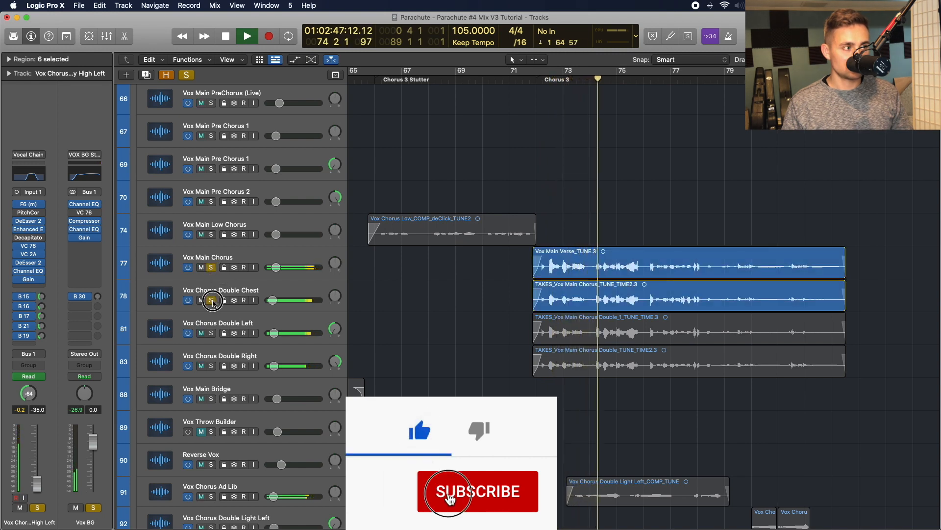
{"action": "left_click", "coordinate": [212, 333]}
{"action": "left_click", "coordinate": [211, 366]}
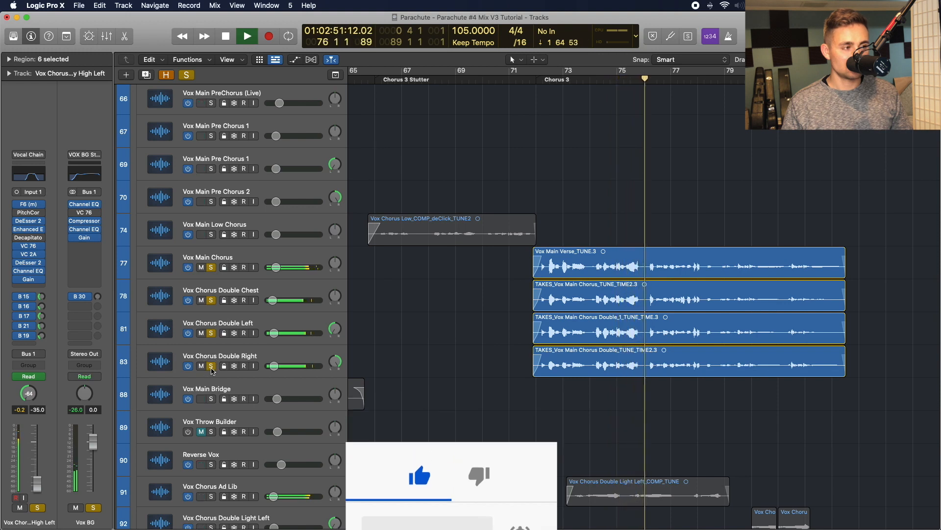
Step: Solo the Vox Chorus Double Light Left and Right tracks above the Vox BG stack during playback, and unsolo them again
{"action": "scroll", "coordinate": [469, 332], "scroll_direction": "down", "scroll_amount": 10}
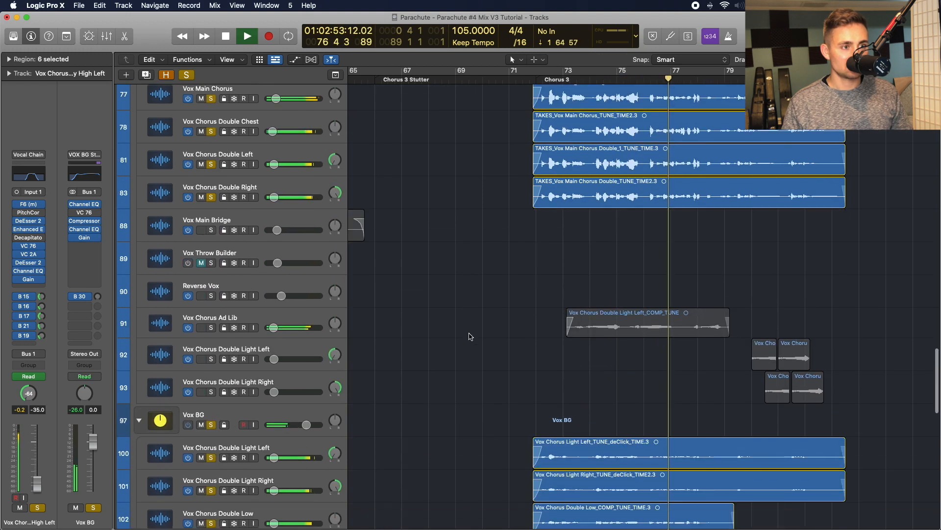
{"action": "scroll", "coordinate": [469, 335], "scroll_direction": "down", "scroll_amount": 2}
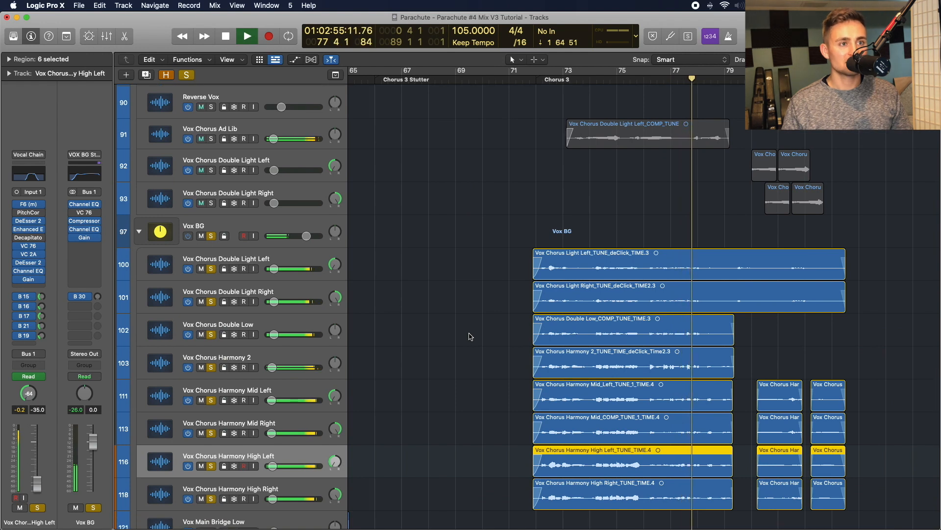
{"action": "left_click", "coordinate": [212, 172]}
{"action": "left_click", "coordinate": [211, 203]}
{"action": "scroll", "coordinate": [279, 201], "scroll_direction": "up", "scroll_amount": 1}
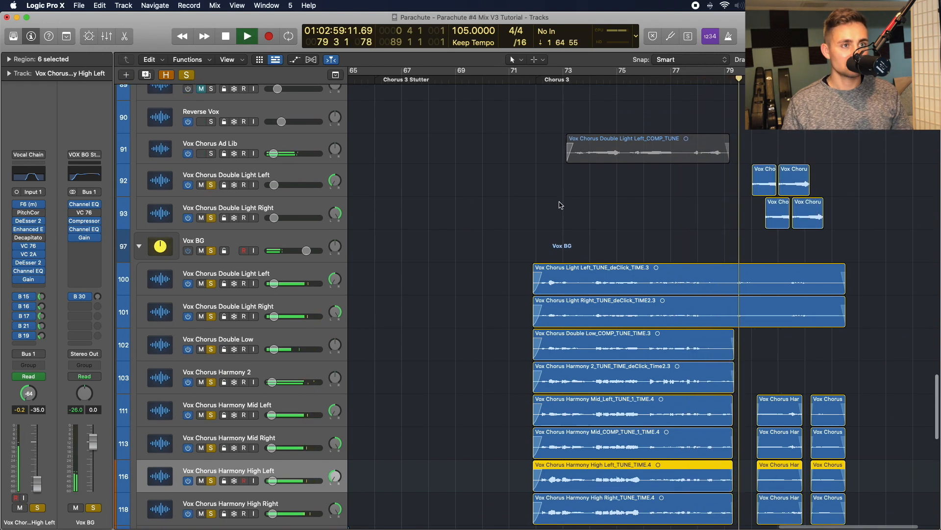
{"action": "left_click", "coordinate": [211, 190]}
{"action": "left_click", "coordinate": [210, 223]}
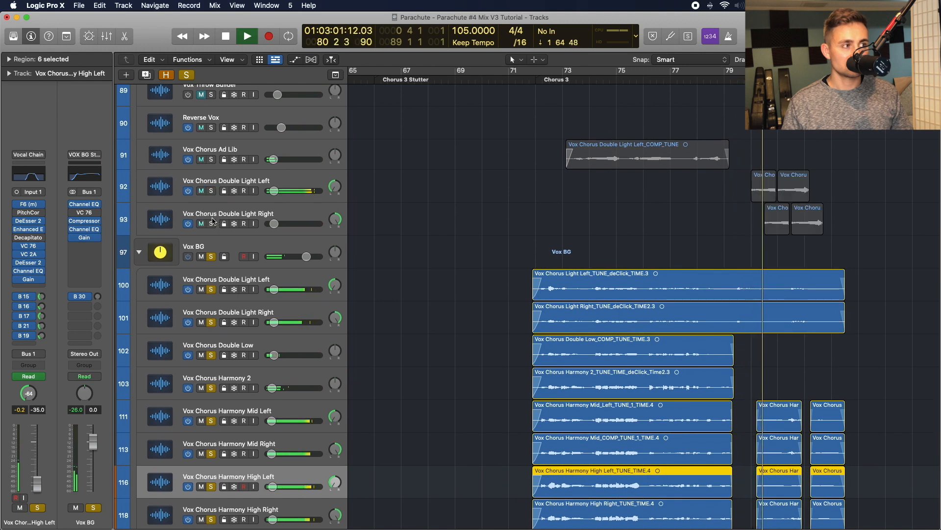
Step: Listen to the soloed vocals through the end of Chorus 3, stop playback, and return the playhead to bar 72
{"action": "scroll", "coordinate": [501, 211], "scroll_direction": "down", "scroll_amount": 5}
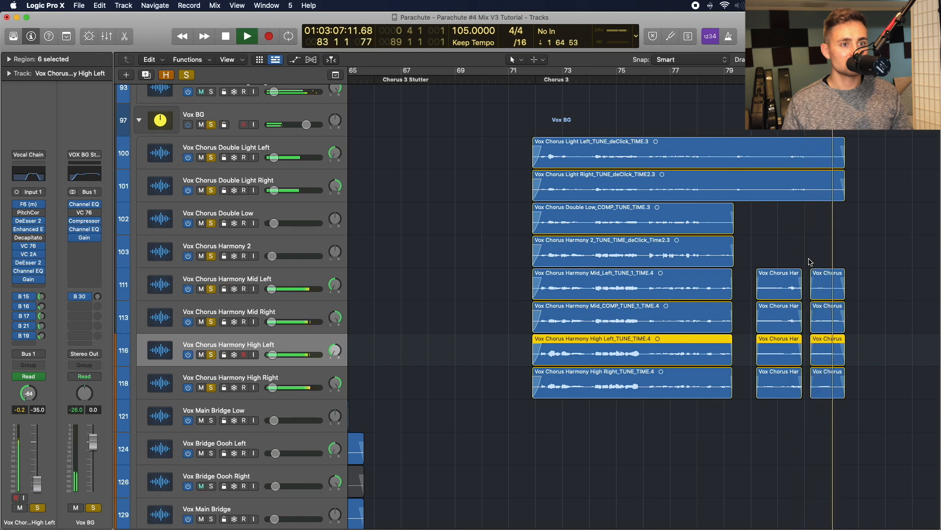
{"action": "key", "text": "space"}
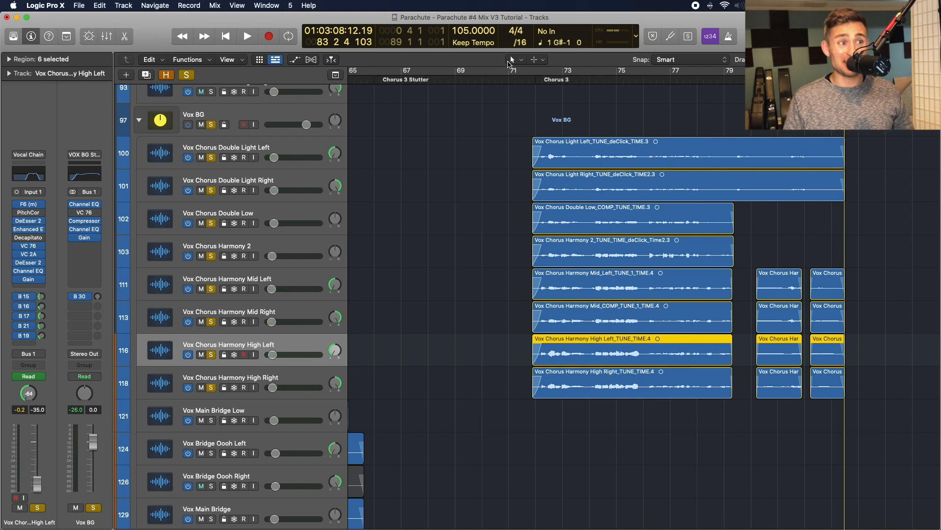
{"action": "left_click", "coordinate": [530, 79]}
Step: Review the chorus vocal layers, from Vox Main Chorus with its Ozone Imager and Vox Chorus Double Chest down to the Vox BG doubles and harmonies
{"action": "scroll", "coordinate": [481, 304], "scroll_direction": "up", "scroll_amount": 10}
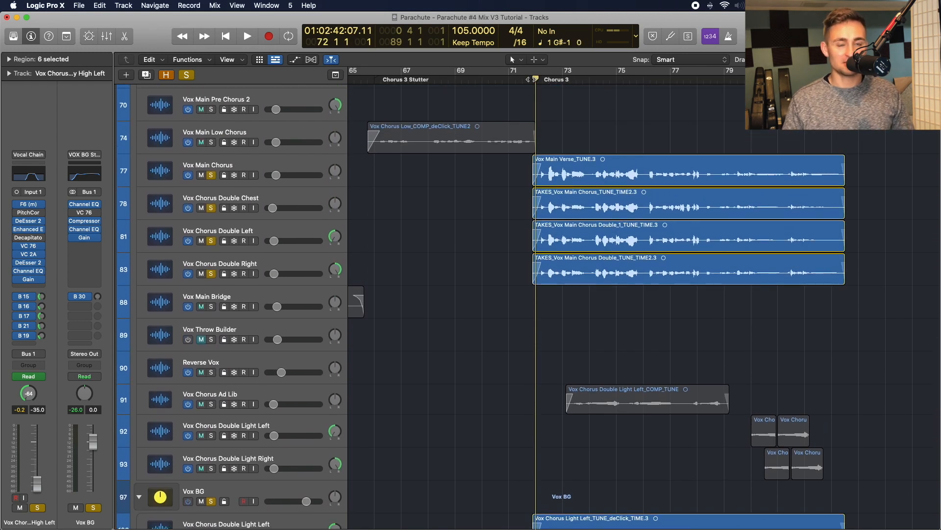
{"action": "scroll", "coordinate": [534, 80], "scroll_direction": "up", "scroll_amount": 6}
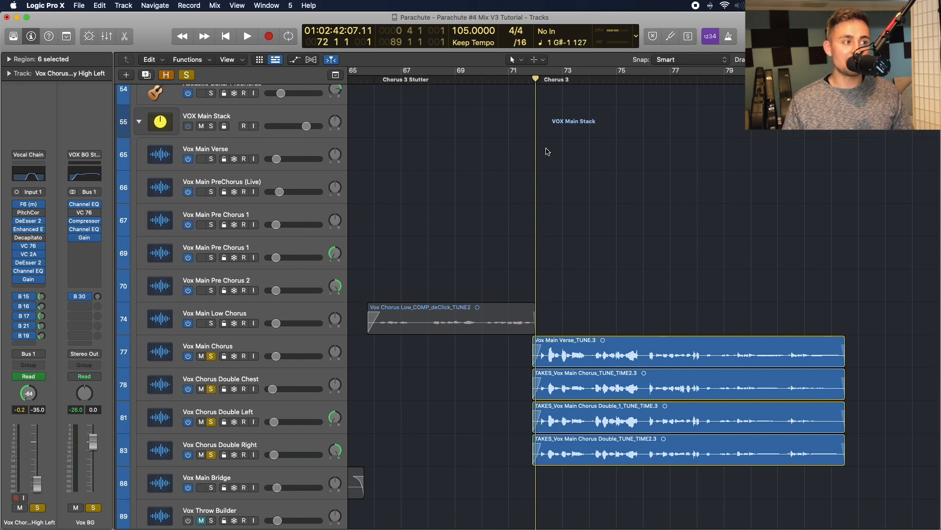
{"action": "scroll", "coordinate": [547, 151], "scroll_direction": "down", "scroll_amount": 5}
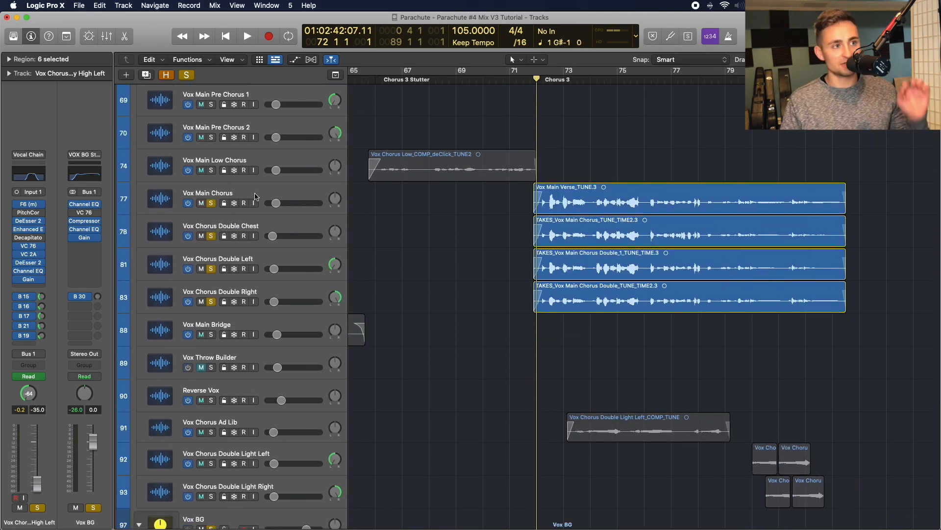
{"action": "left_click", "coordinate": [255, 194]}
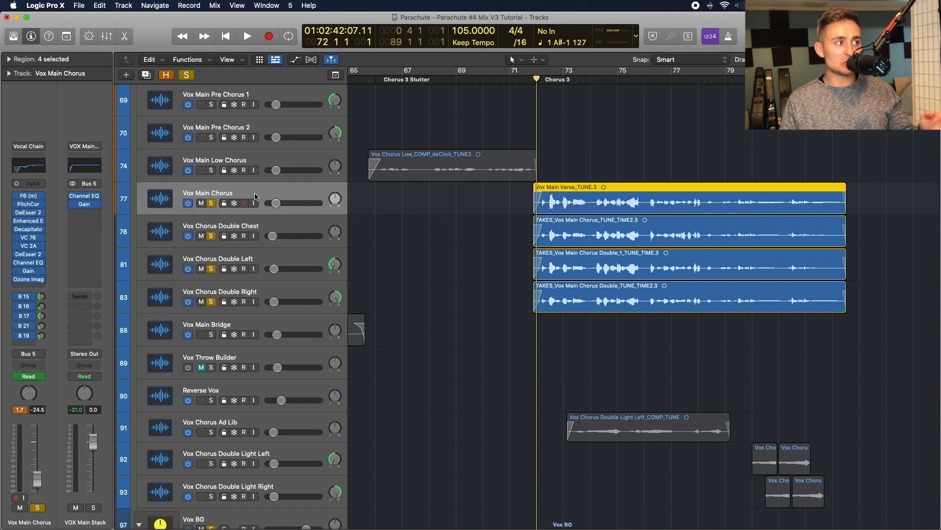
{"action": "mouse_move", "coordinate": [24, 282]}
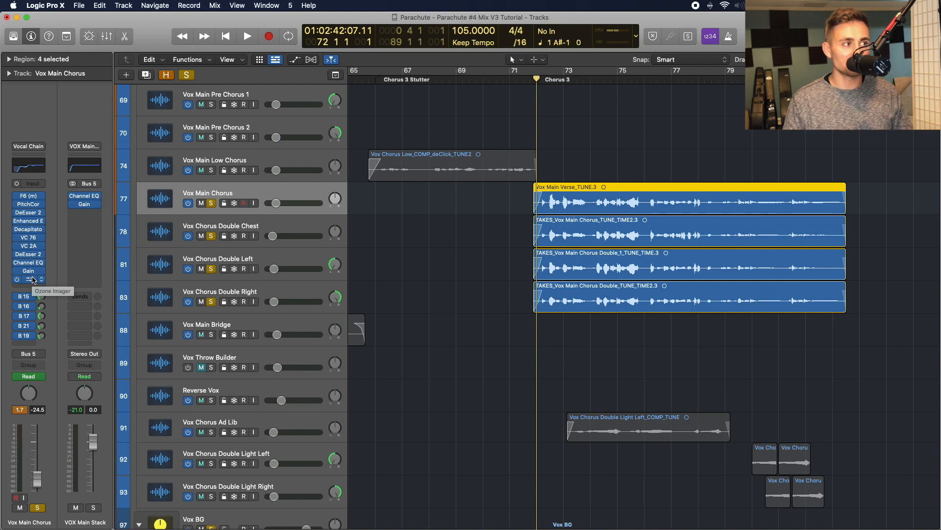
{"action": "left_click", "coordinate": [219, 228]}
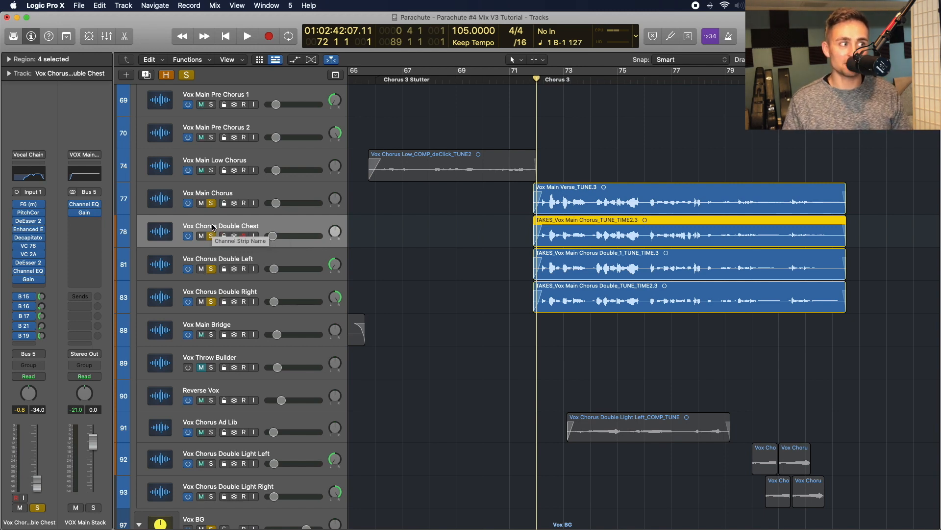
{"action": "scroll", "coordinate": [210, 242], "scroll_direction": "down", "scroll_amount": 2}
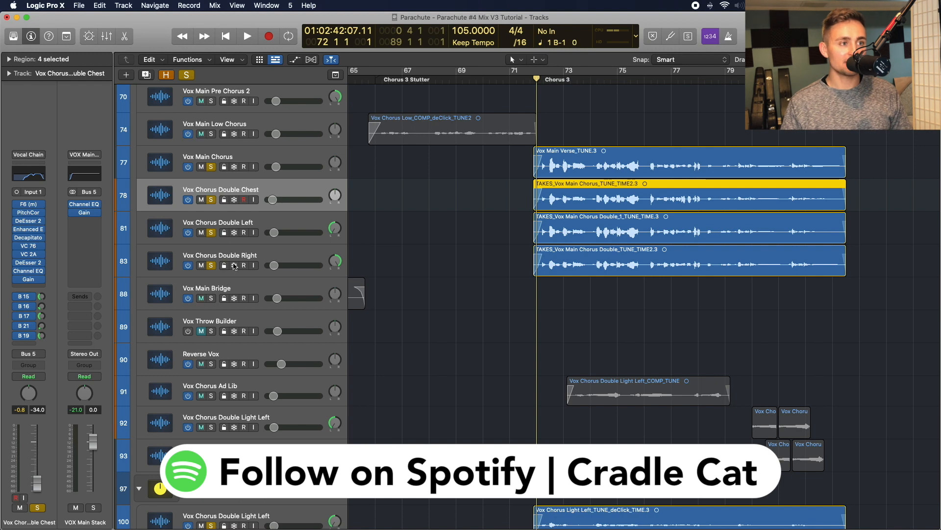
{"action": "scroll", "coordinate": [234, 266], "scroll_direction": "down", "scroll_amount": 10}
{"action": "scroll", "coordinate": [234, 266], "scroll_direction": "down", "scroll_amount": 6}
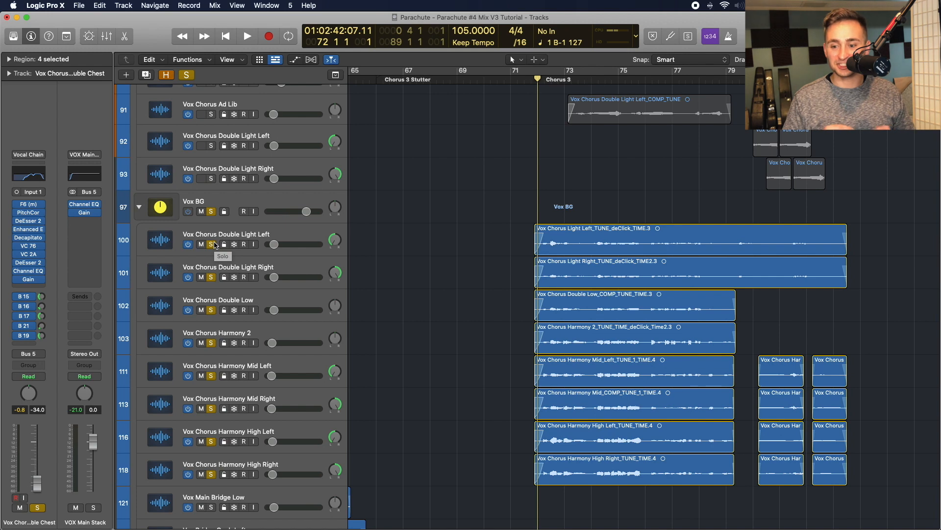
{"action": "scroll", "coordinate": [215, 244], "scroll_direction": "down", "scroll_amount": 5}
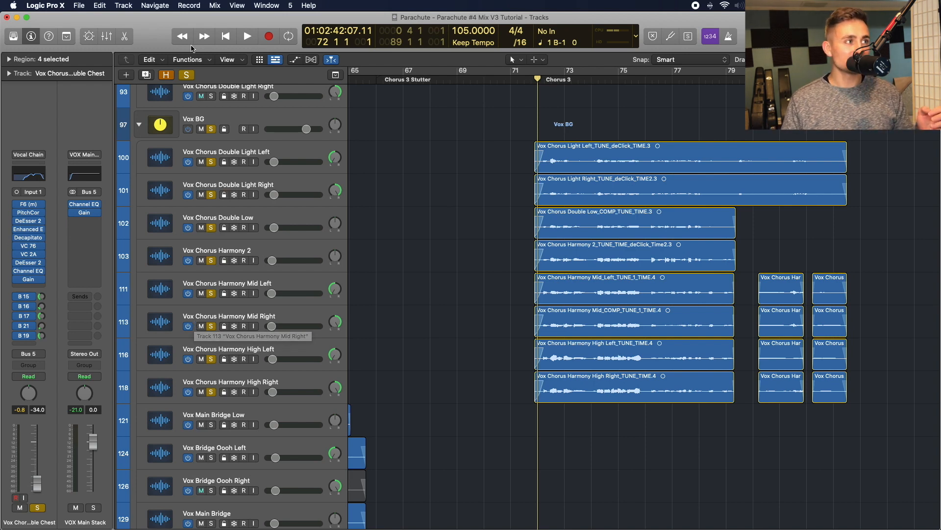
Step: Clear all track solos and mute the Vox BG stack plus Vox Chorus Double Chest, Double Left and Double Right
{"action": "left_click", "coordinate": [186, 75]}
{"action": "scroll", "coordinate": [289, 186], "scroll_direction": "up", "scroll_amount": 3}
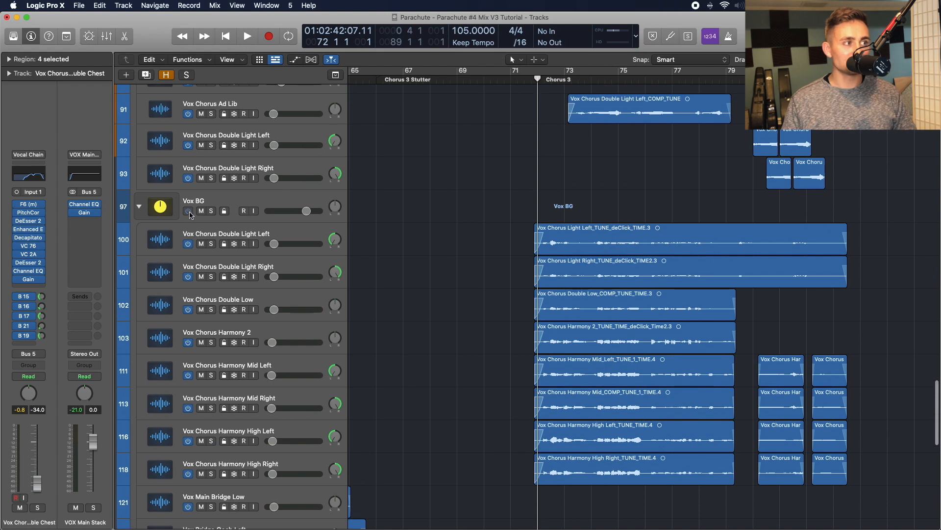
{"action": "left_click", "coordinate": [201, 215]}
{"action": "scroll", "coordinate": [201, 214], "scroll_direction": "up", "scroll_amount": 6}
{"action": "scroll", "coordinate": [201, 214], "scroll_direction": "up", "scroll_amount": 3}
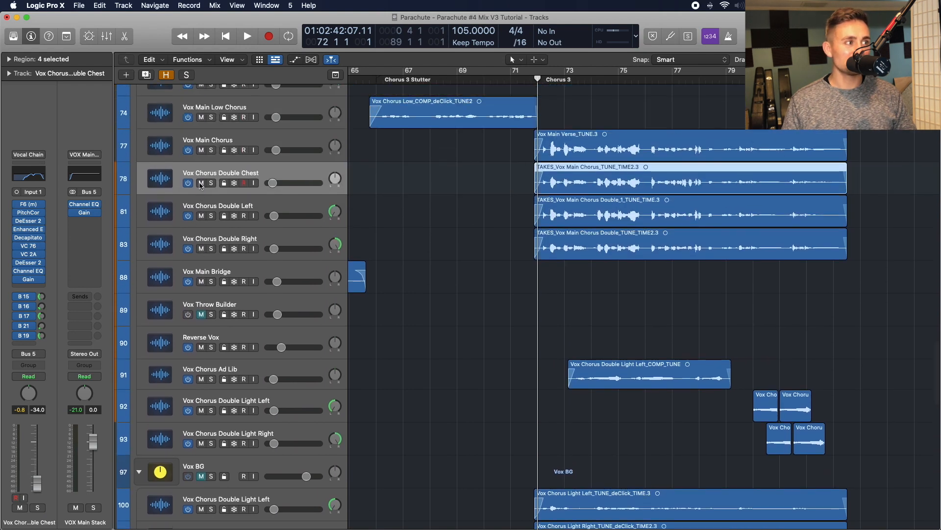
{"action": "left_click_drag", "start_coordinate": [201, 183], "coordinate": [201, 248]}
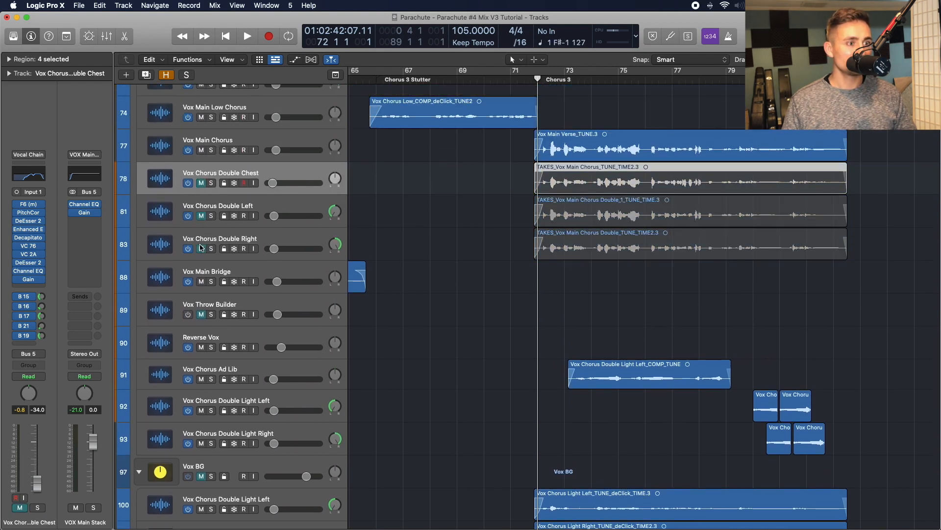
Step: Bypass the Ozone Imager and every send except Bus 16 on Vox Main Chorus, and play from bar 71, just before Chorus 3
{"action": "left_click", "coordinate": [206, 140]}
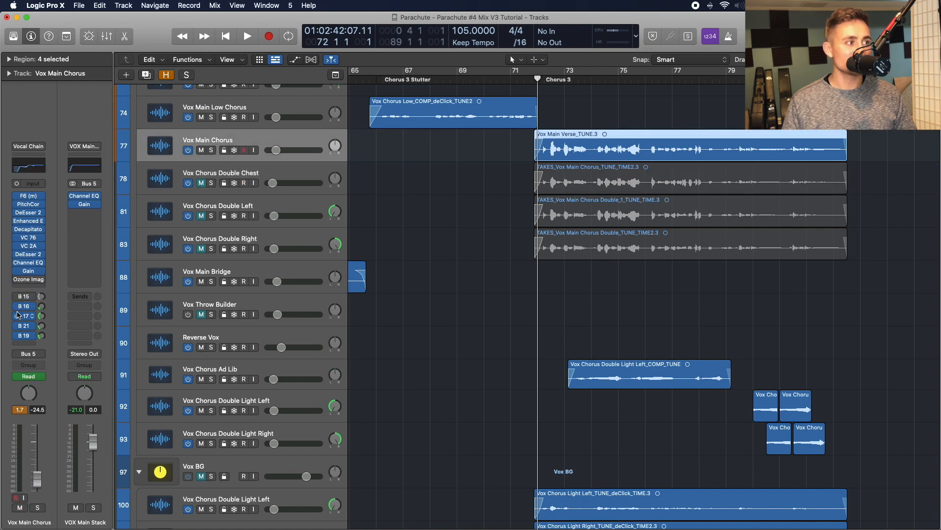
{"action": "left_click_drag", "start_coordinate": [18, 314], "coordinate": [18, 337]}
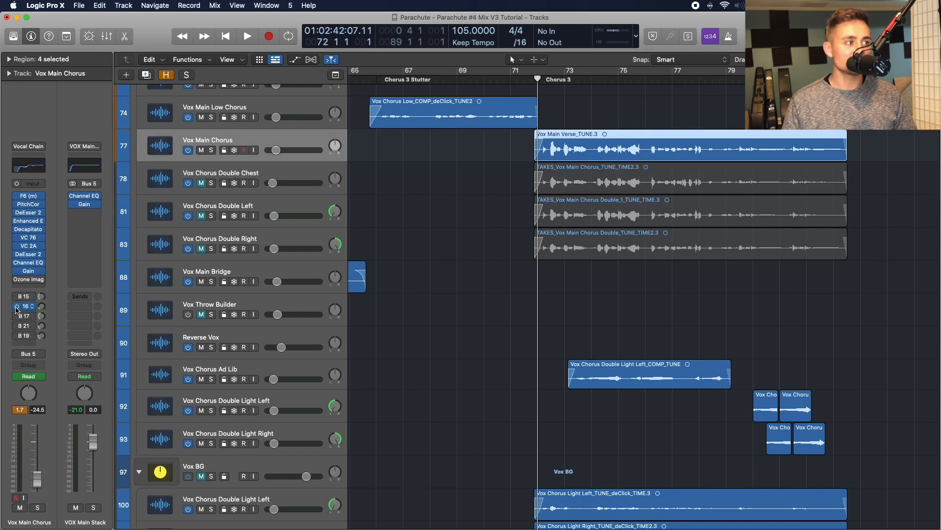
{"action": "left_click_drag", "start_coordinate": [538, 76], "coordinate": [534, 76]}
{"action": "scroll", "coordinate": [534, 77], "scroll_direction": "right", "scroll_amount": 3}
{"action": "scroll", "coordinate": [534, 76], "scroll_direction": "down", "scroll_amount": 5}
{"action": "scroll", "coordinate": [535, 77], "scroll_direction": "up", "scroll_amount": 5}
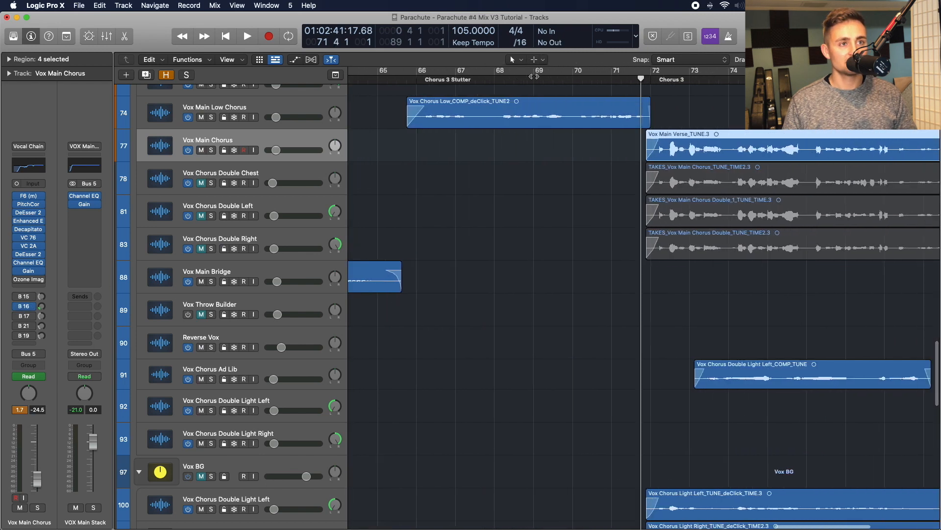
{"action": "key", "text": "space"}
{"action": "scroll", "coordinate": [518, 113], "scroll_direction": "down", "scroll_amount": 1}
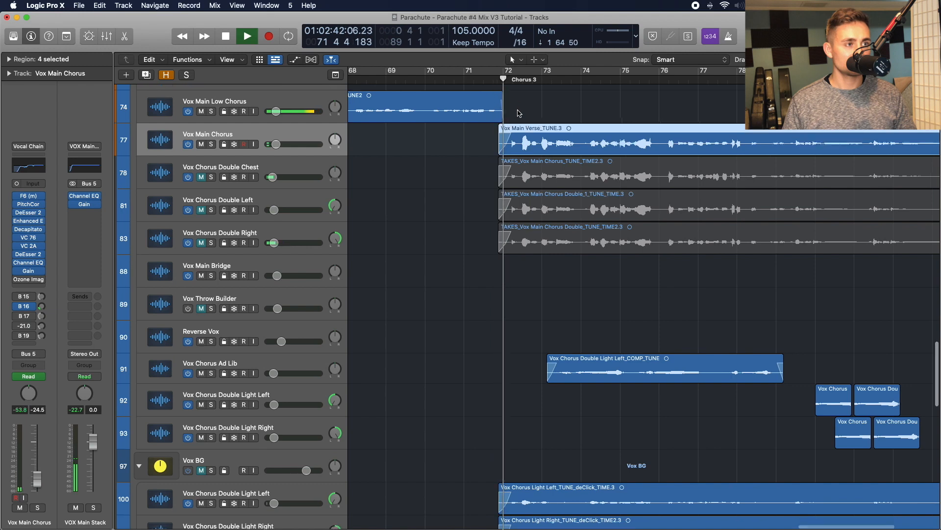
Step: Listen to the stripped-back main vocal in Chorus 3 up to bar 75, stop playback, and return the playhead to bar 72
{"action": "scroll", "coordinate": [518, 113], "scroll_direction": "right", "scroll_amount": 2}
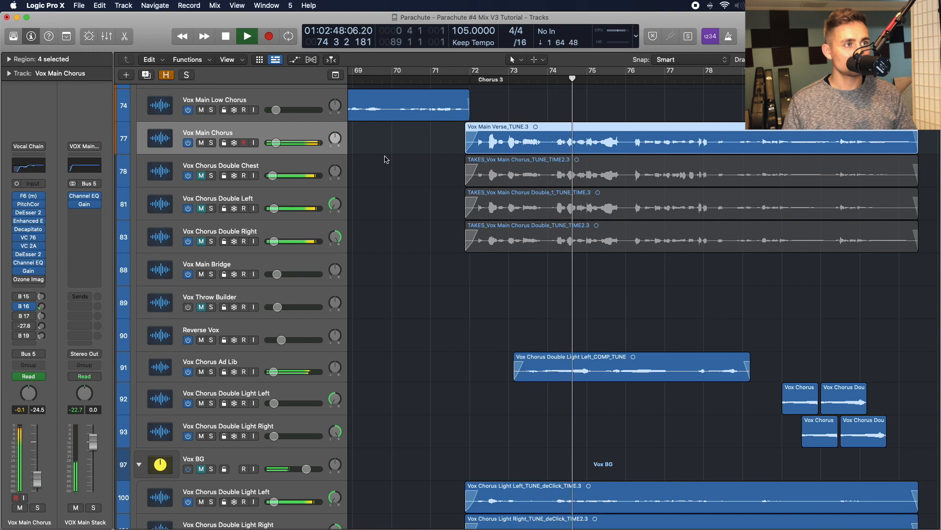
{"action": "key", "text": "space"}
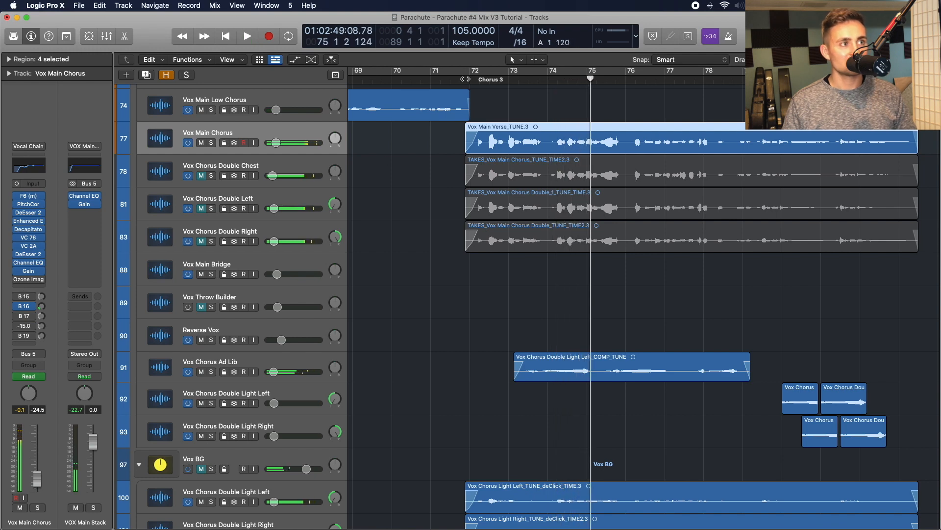
{"action": "left_click", "coordinate": [466, 78]}
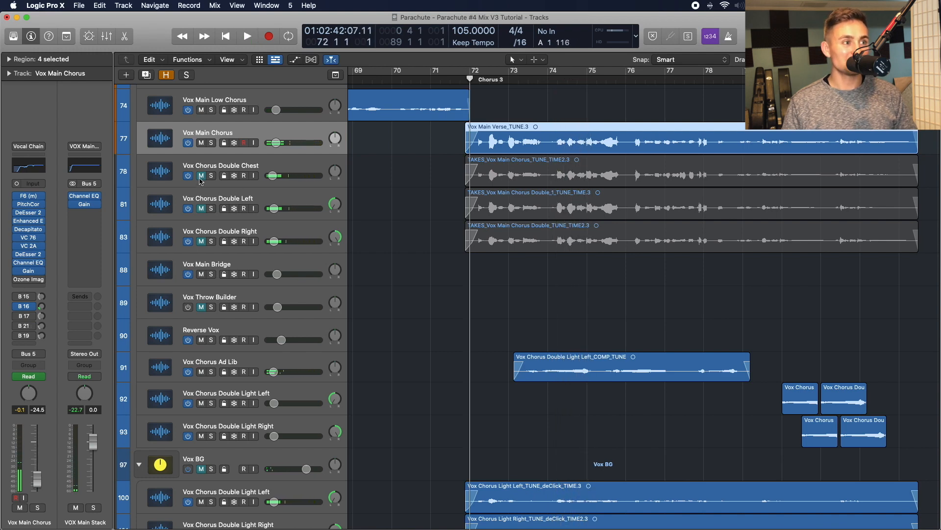
Step: Unmute Vox Chorus Double Chest, Double Left, Double Right and the Vox BG stack, and re-enable the Ozone Imager and all sends on Vox Main Chorus
{"action": "left_click_drag", "start_coordinate": [200, 178], "coordinate": [200, 241]}
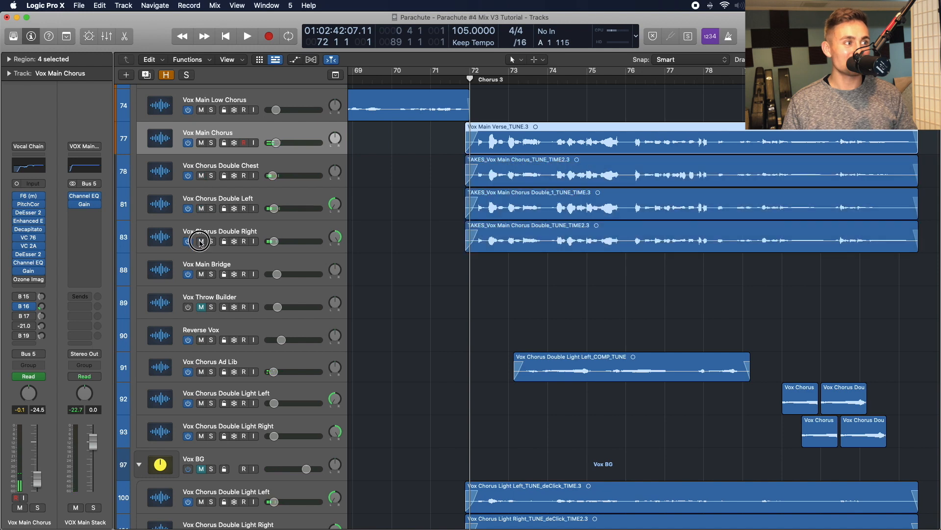
{"action": "left_click", "coordinate": [17, 280]}
{"action": "left_click_drag", "start_coordinate": [17, 316], "coordinate": [18, 339]}
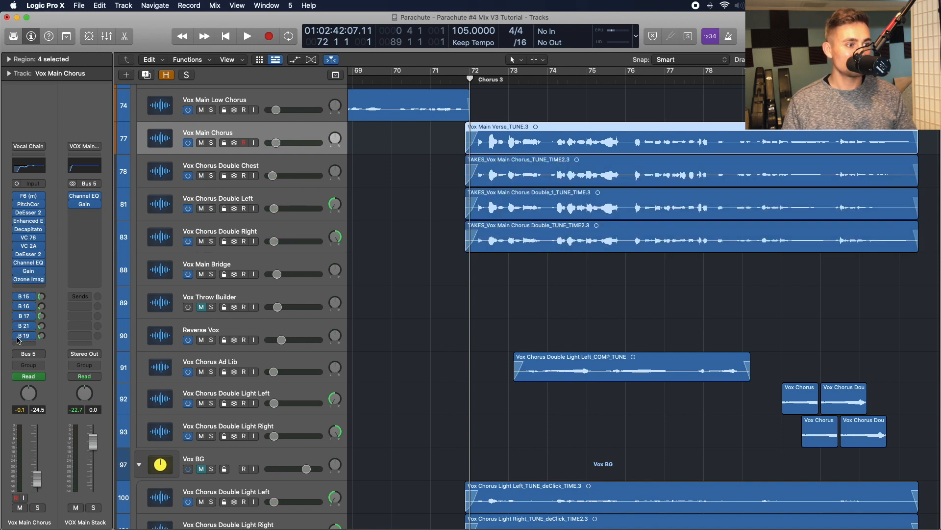
{"action": "scroll", "coordinate": [154, 421], "scroll_direction": "down", "scroll_amount": 4}
{"action": "left_click", "coordinate": [202, 383]}
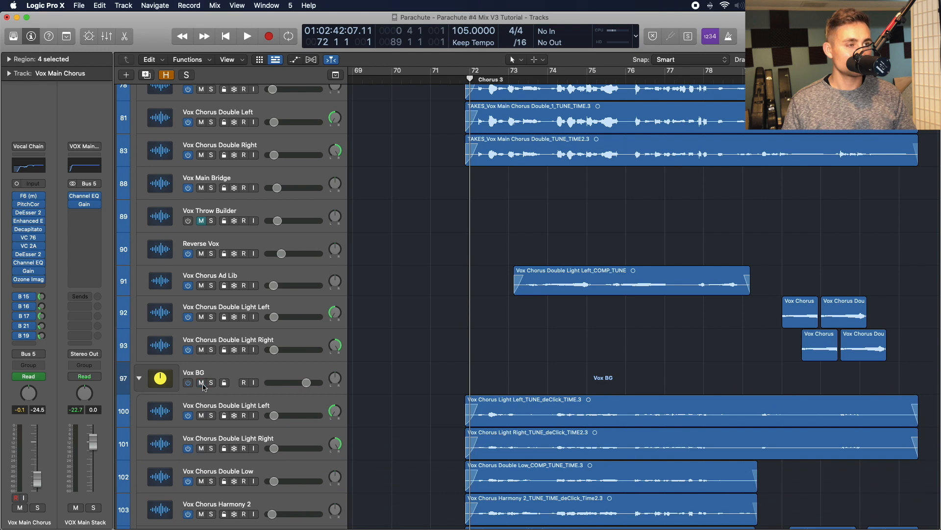
Step: Play Chorus 3 from bar 72 with the full vocal stack and stop playback in bar 76
{"action": "key", "text": "space"}
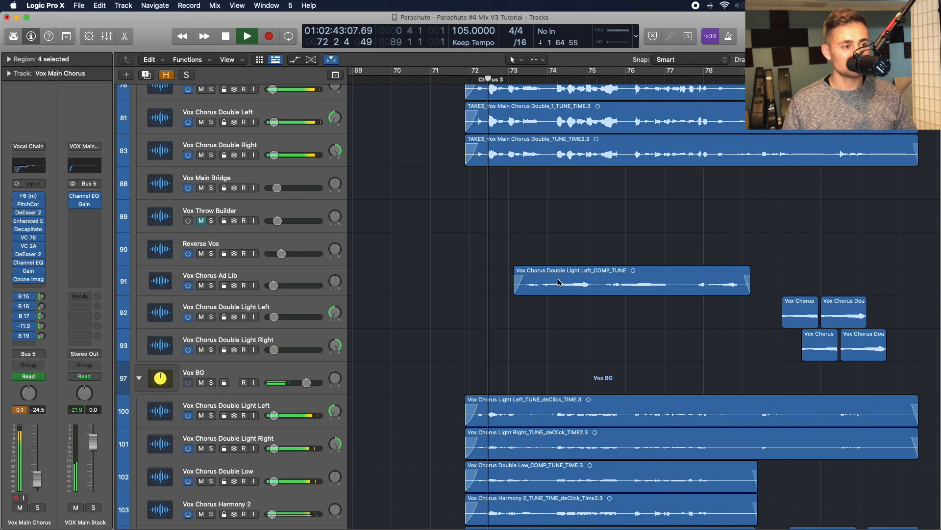
{"action": "scroll", "coordinate": [559, 282], "scroll_direction": "up", "scroll_amount": 4}
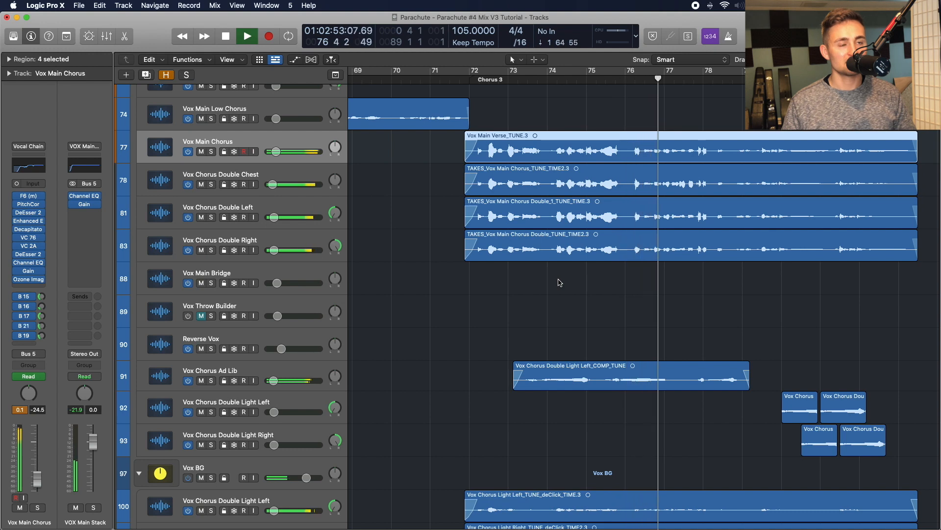
{"action": "key", "text": "space"}
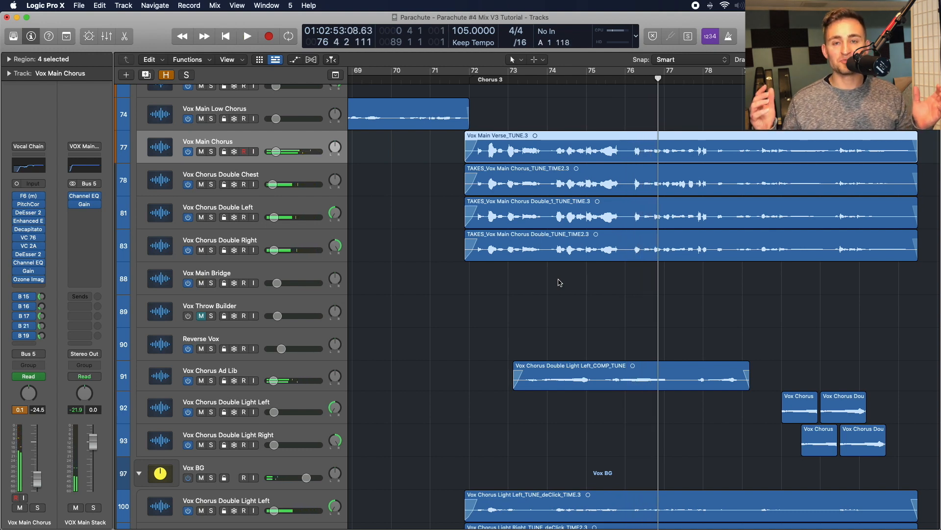